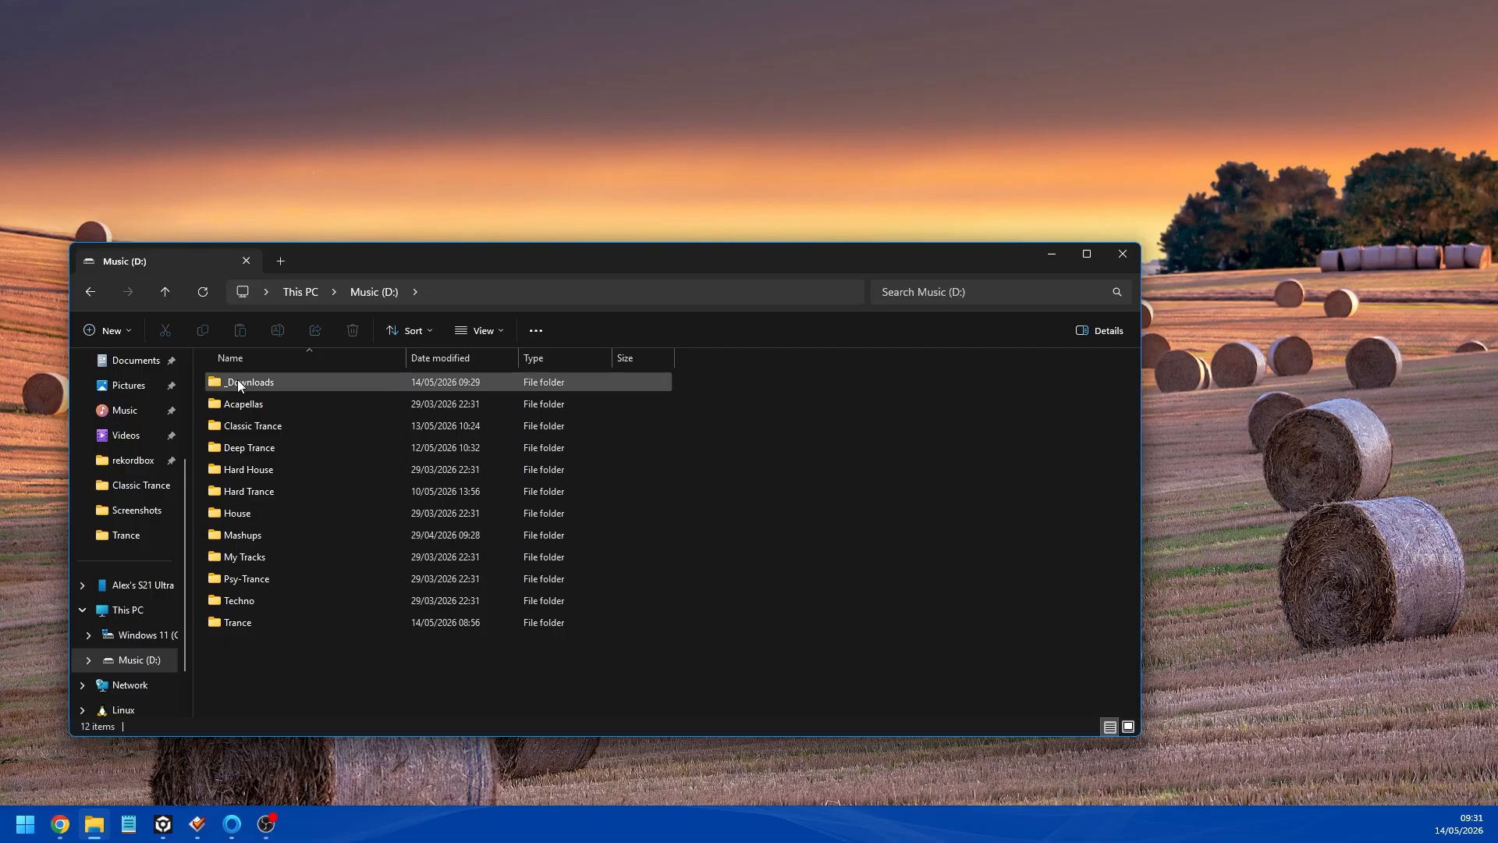
- Open the _Downloads folder on the Music (D:) drive and load all its FLAC tracks into Mp3tag
mouse_move(250, 381)
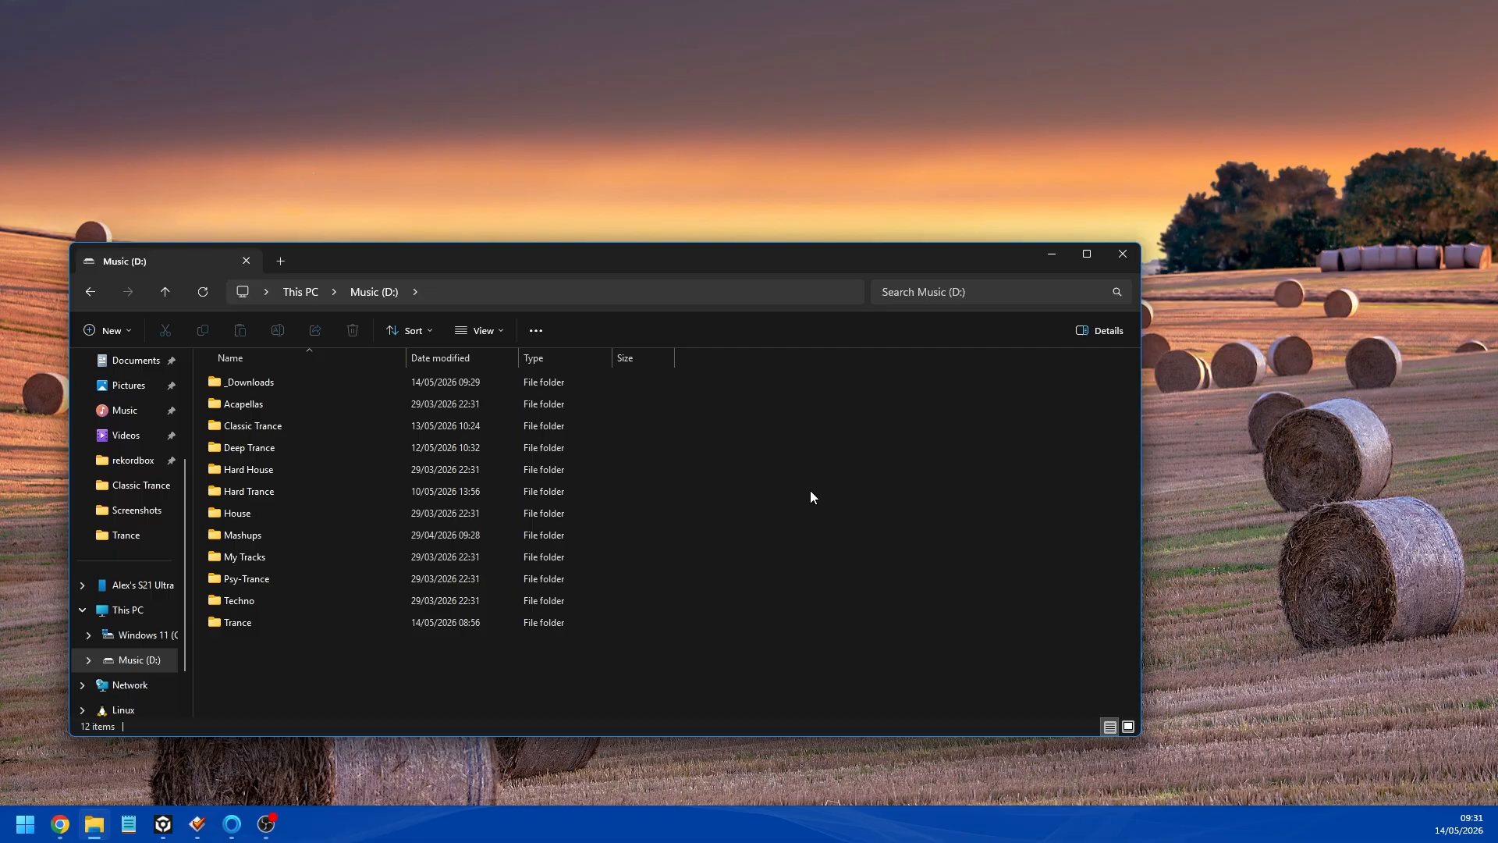
double_click(257, 381)
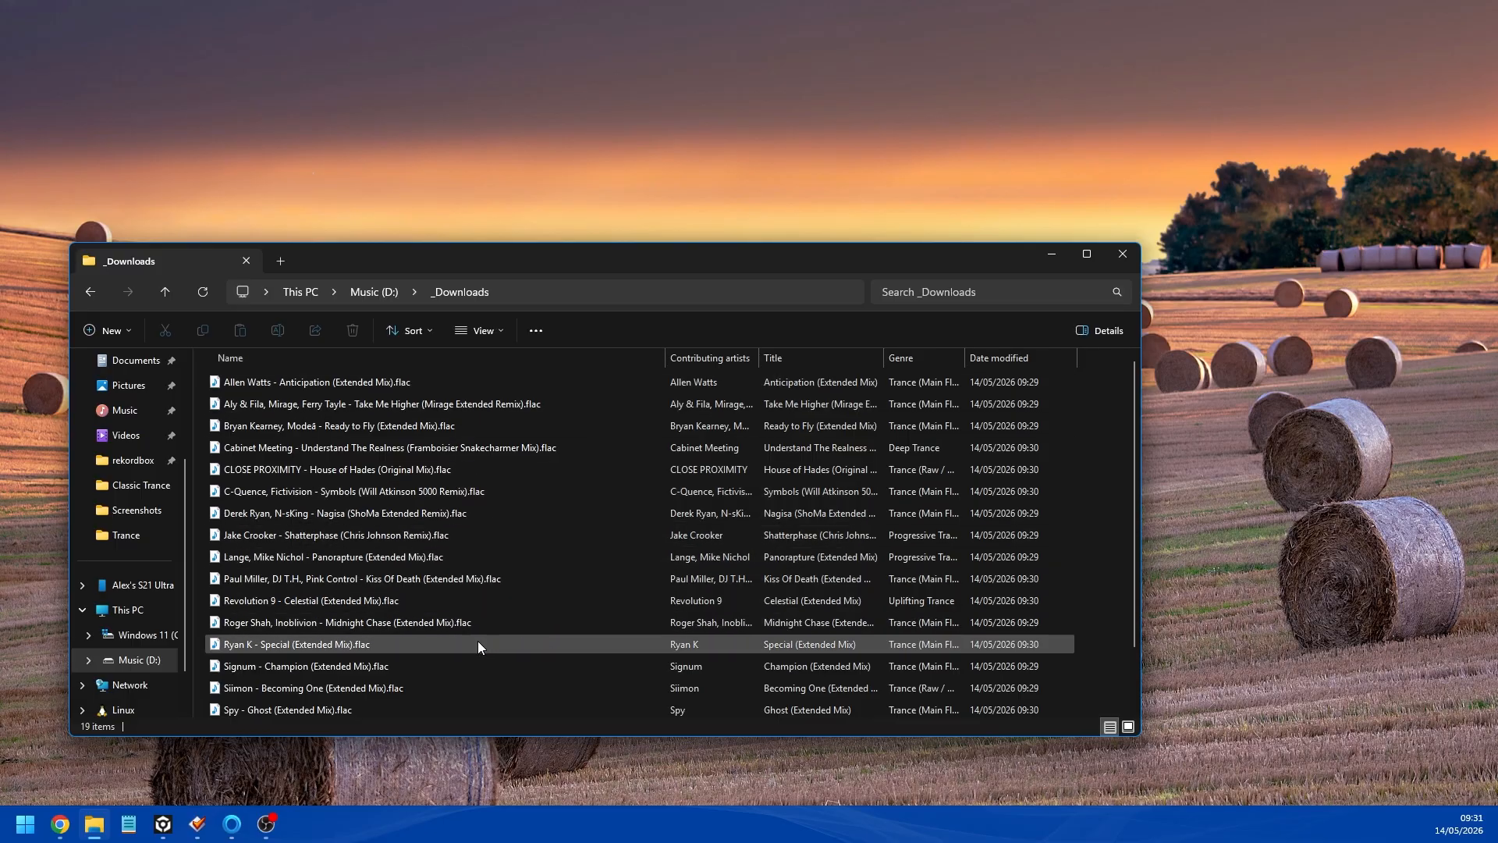
scroll(476, 611, "down", 1)
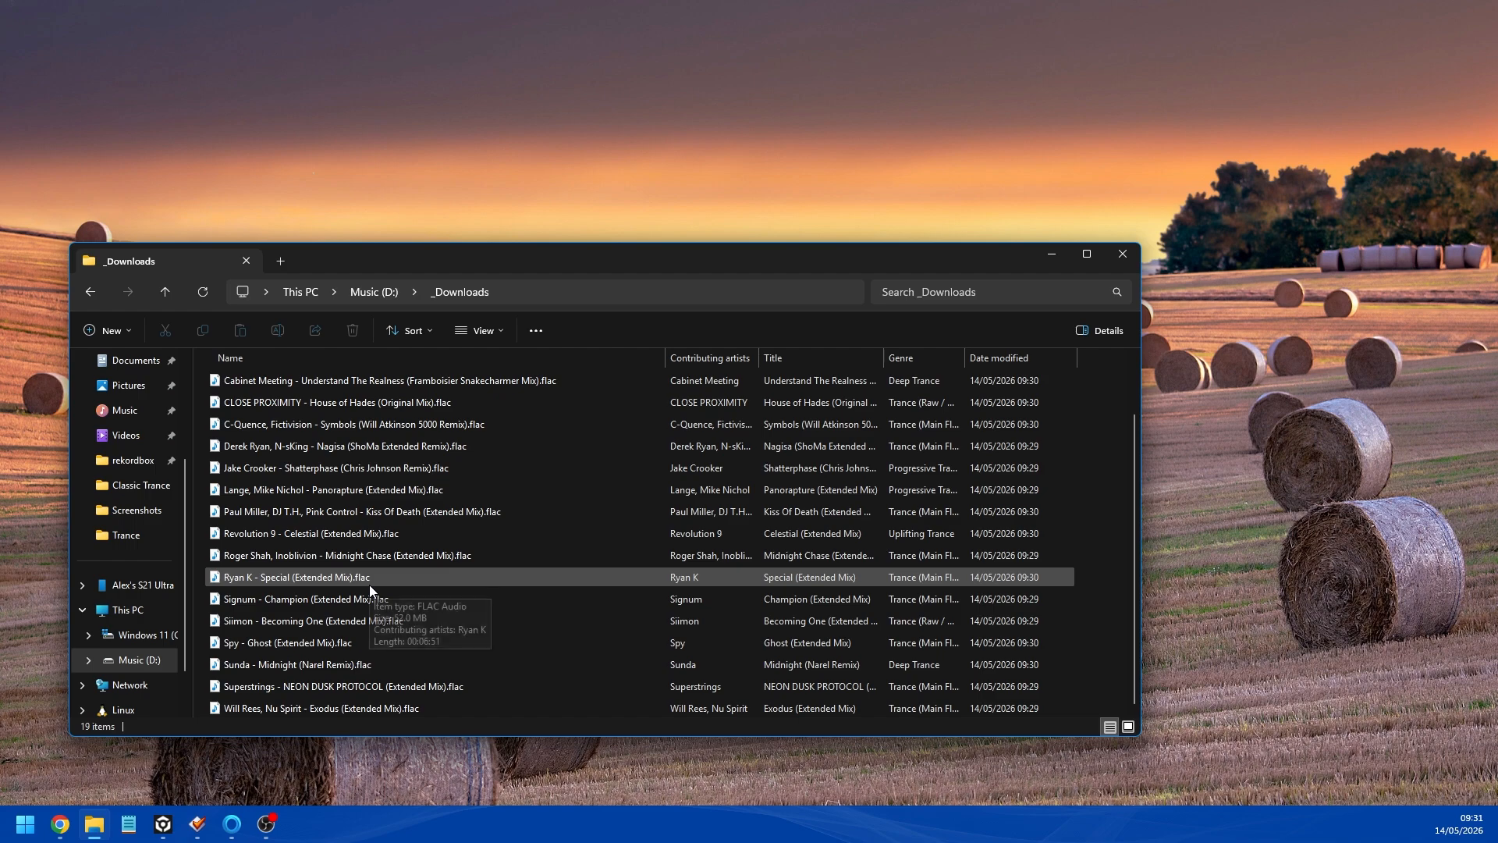
key("ctrl+a")
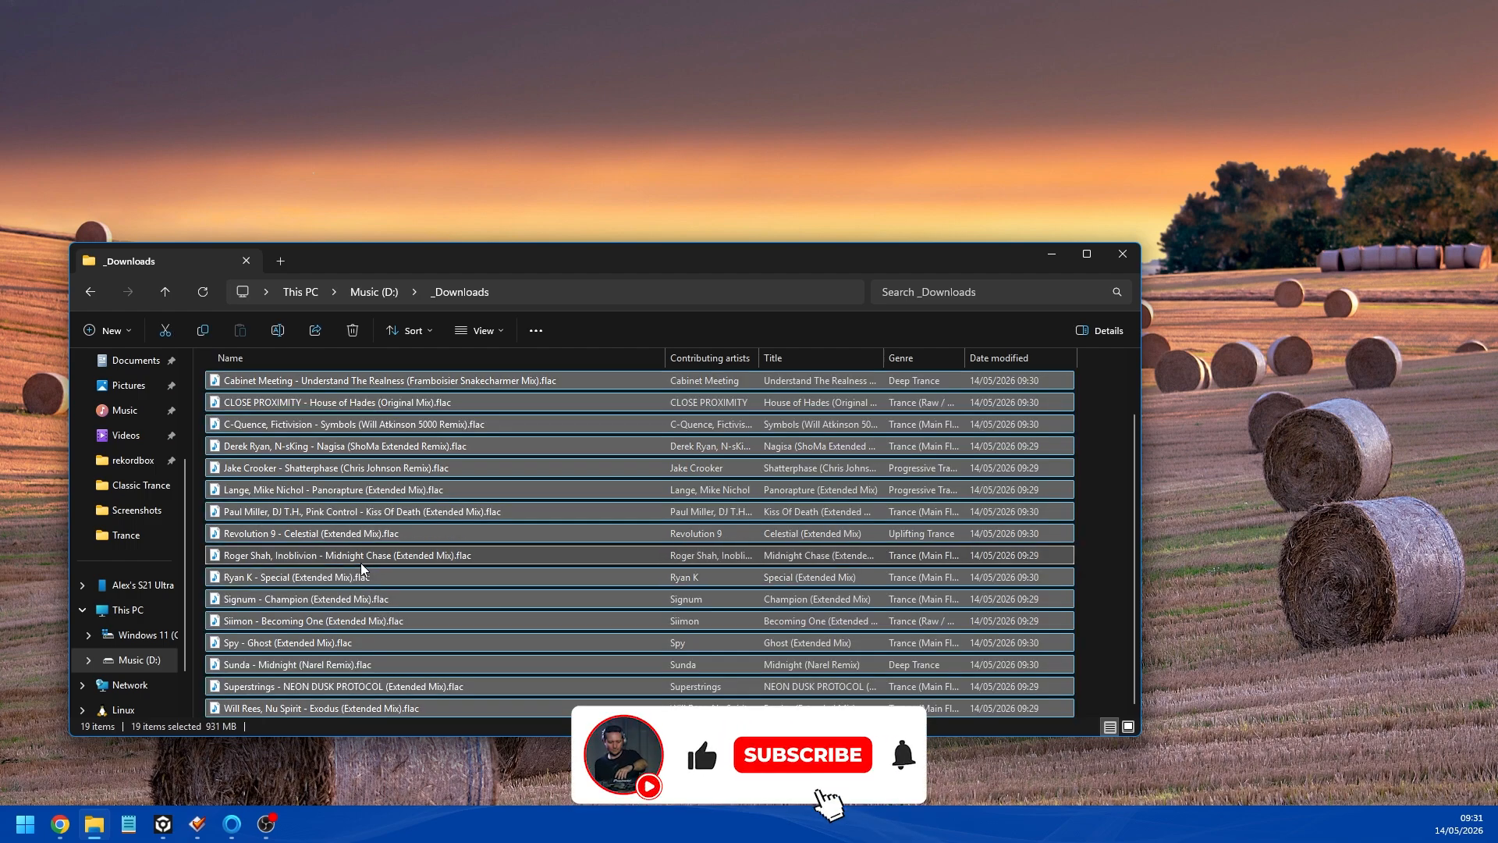
right_click(362, 566)
left_click(452, 429)
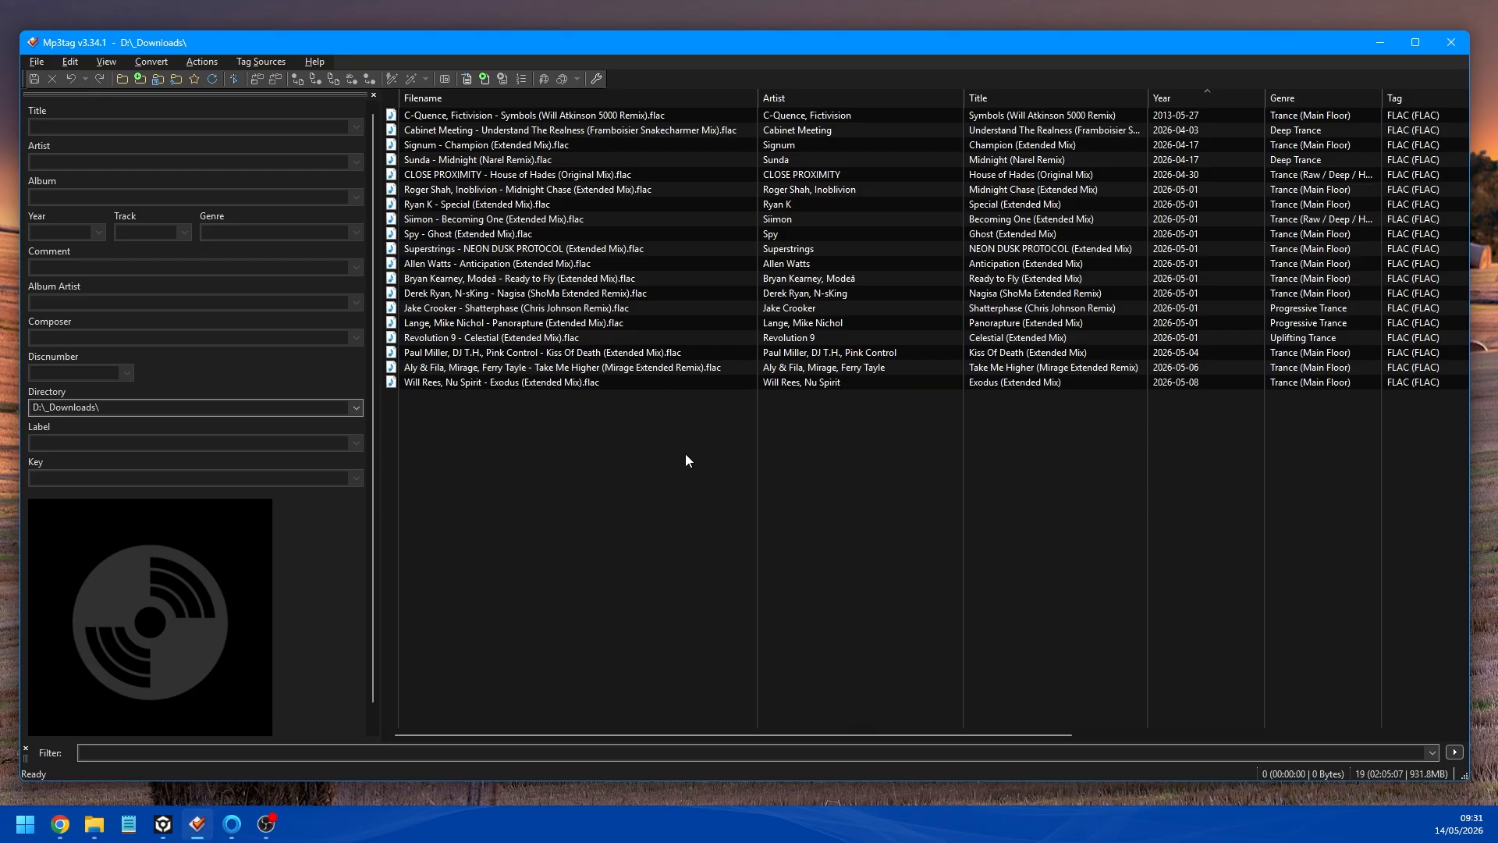
- Clear the key, album artist, track and album tags of all loaded tracks and save them
left_click_drag(685, 453, 448, 114)
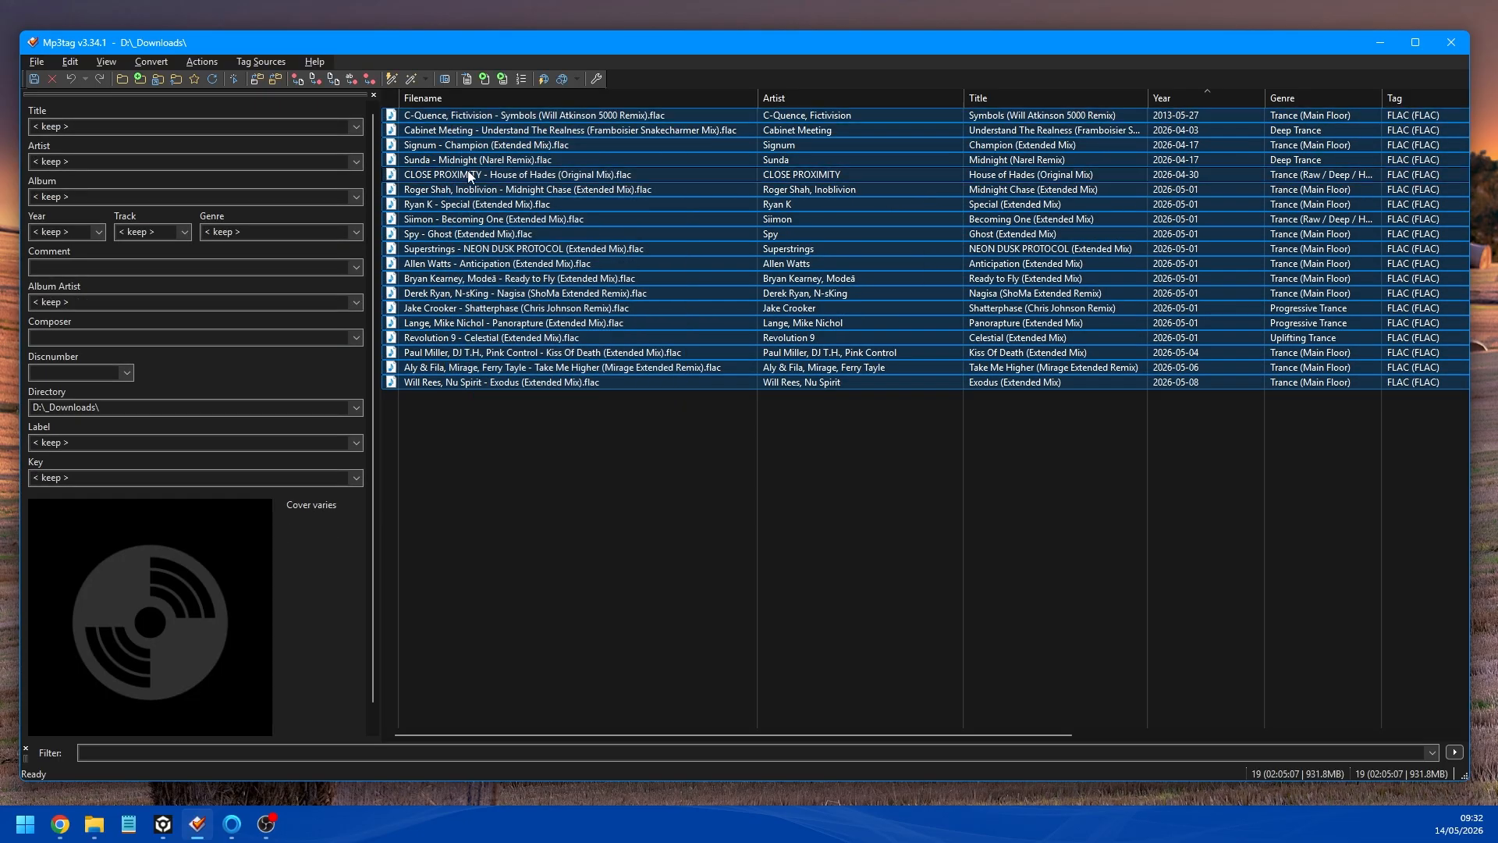
left_click(90, 481)
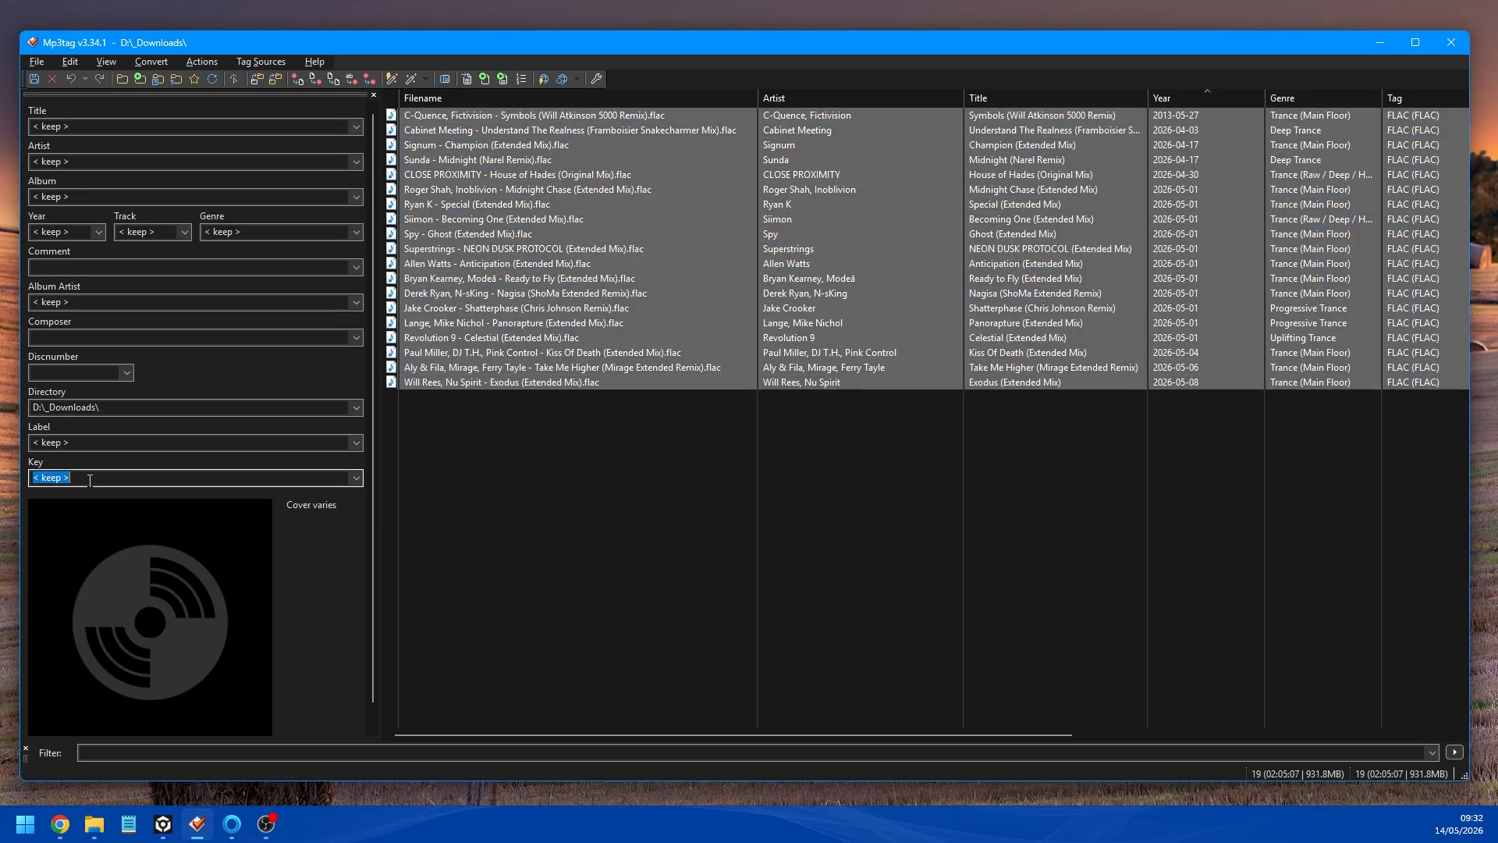
key("BackSpace")
left_click(85, 302)
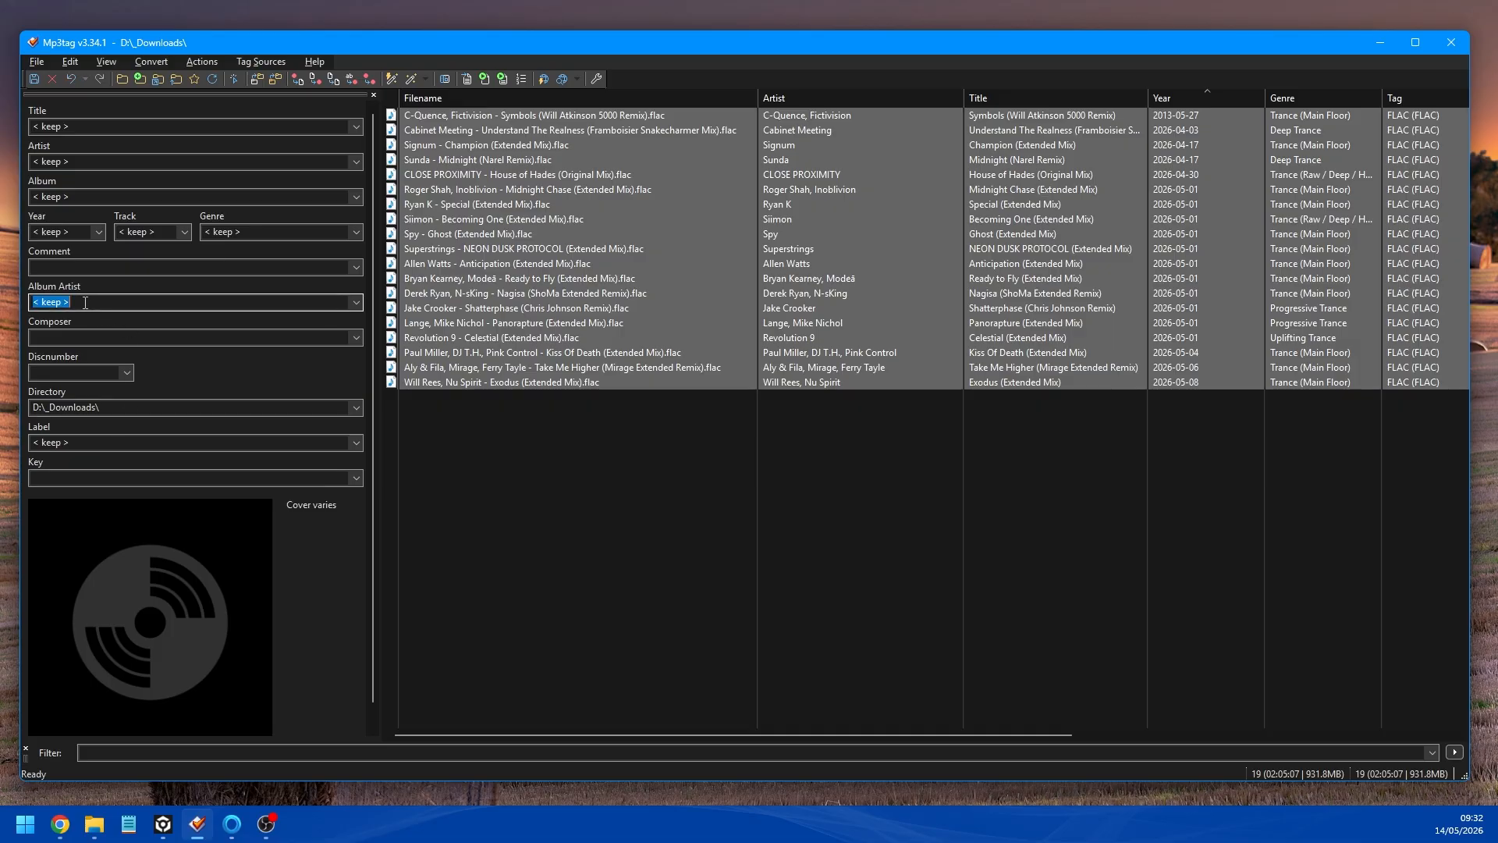
key("BackSpace")
left_click(119, 228)
key("BackSpace")
left_click(87, 196)
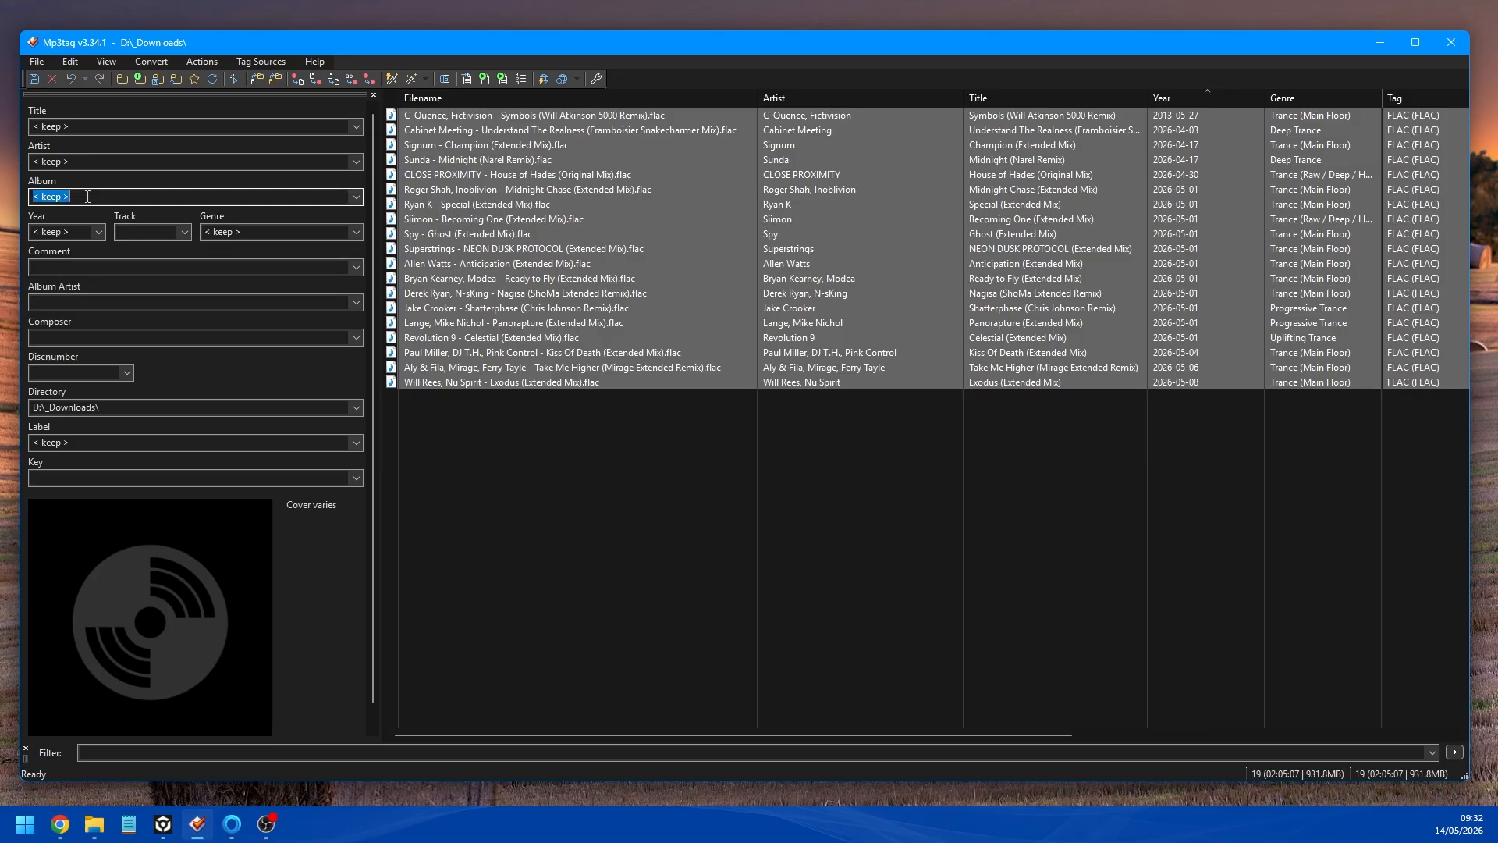
key("BackSpace")
left_click(35, 80)
left_click(533, 445)
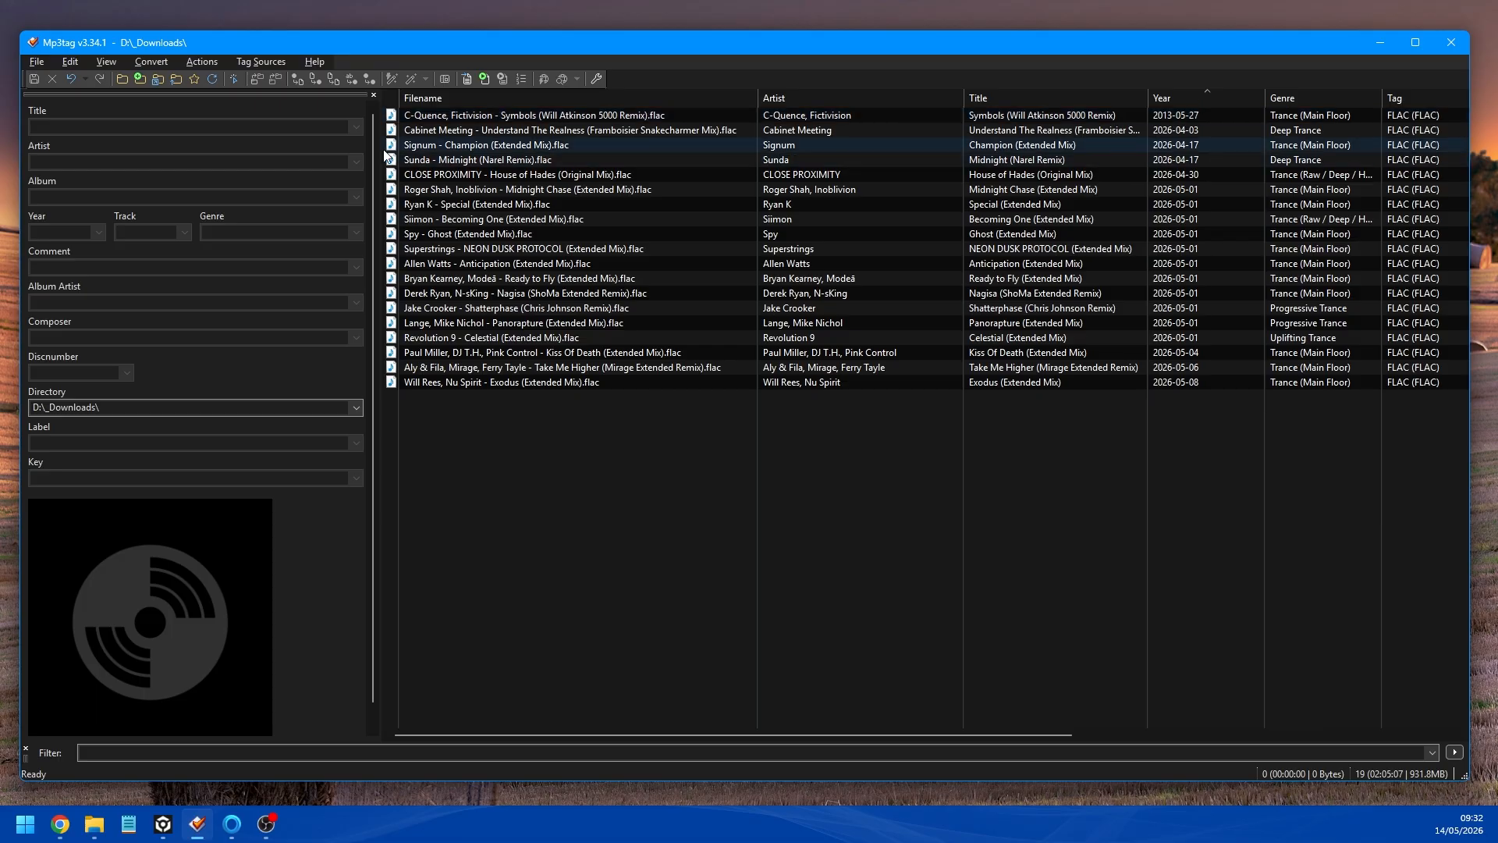
- Shorten the year tag of Symbols (Will Atkinson 5000 Remix) to 2013 and save it
left_click(474, 117)
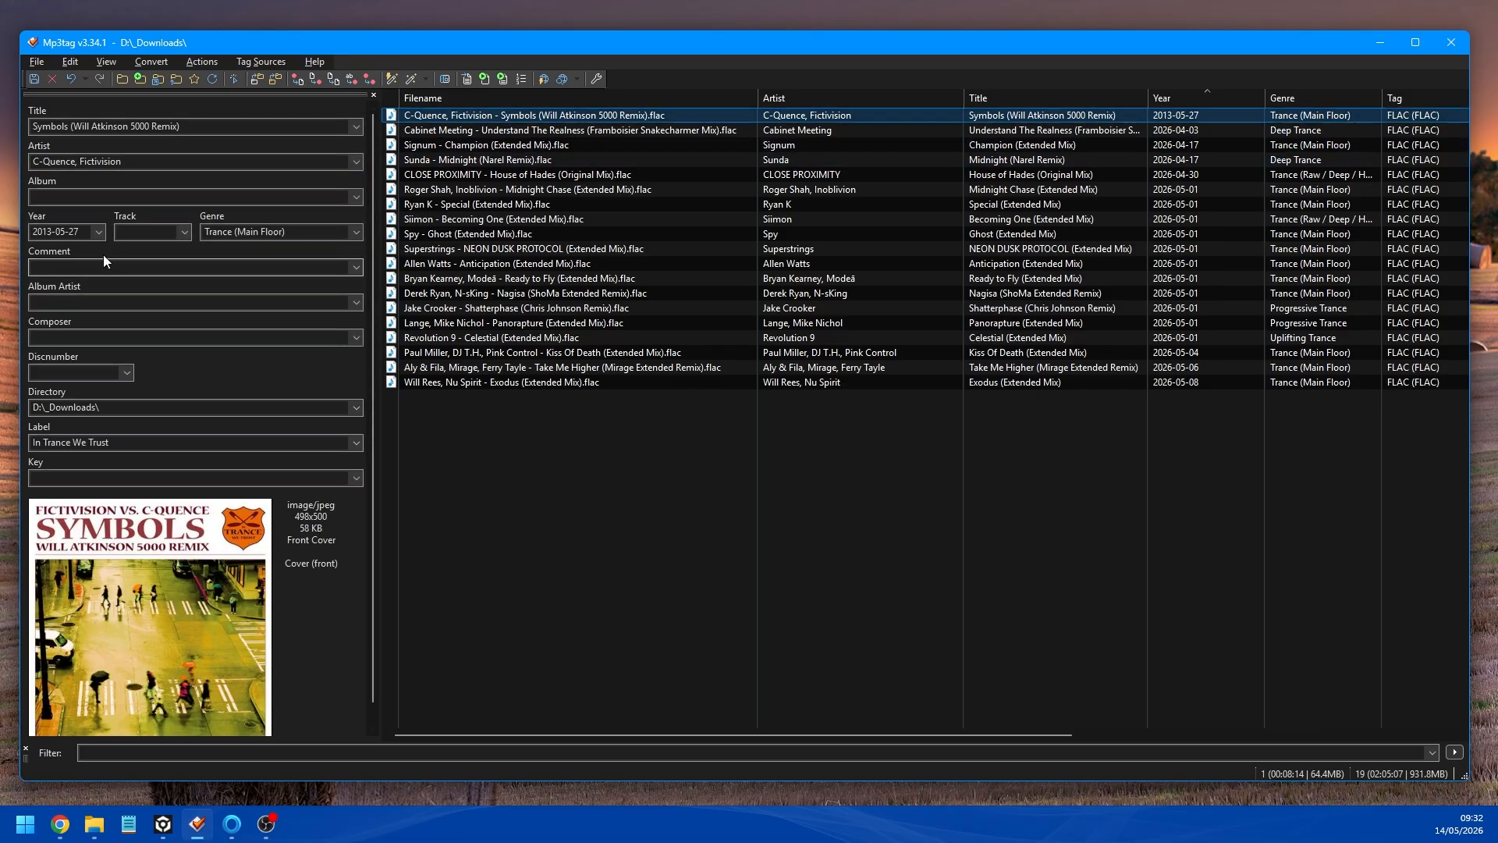
left_click(84, 231)
left_click_drag(80, 237, 52, 236)
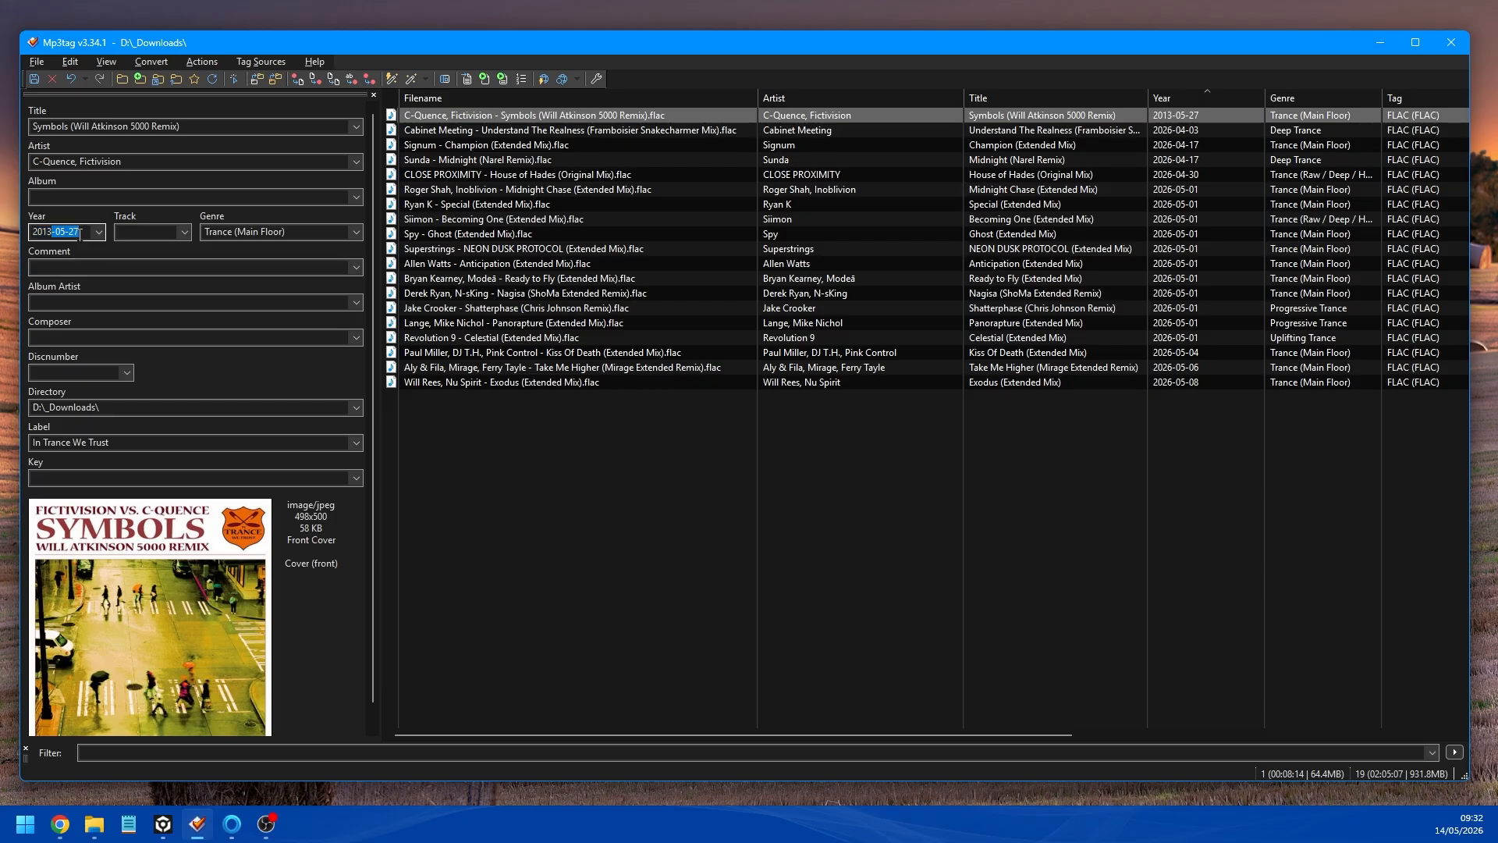
key("Delete")
left_click(32, 81)
- Set the year of every track except Symbols to 2026 and save the tags
left_click_drag(1116, 442, 998, 133)
left_click(69, 231)
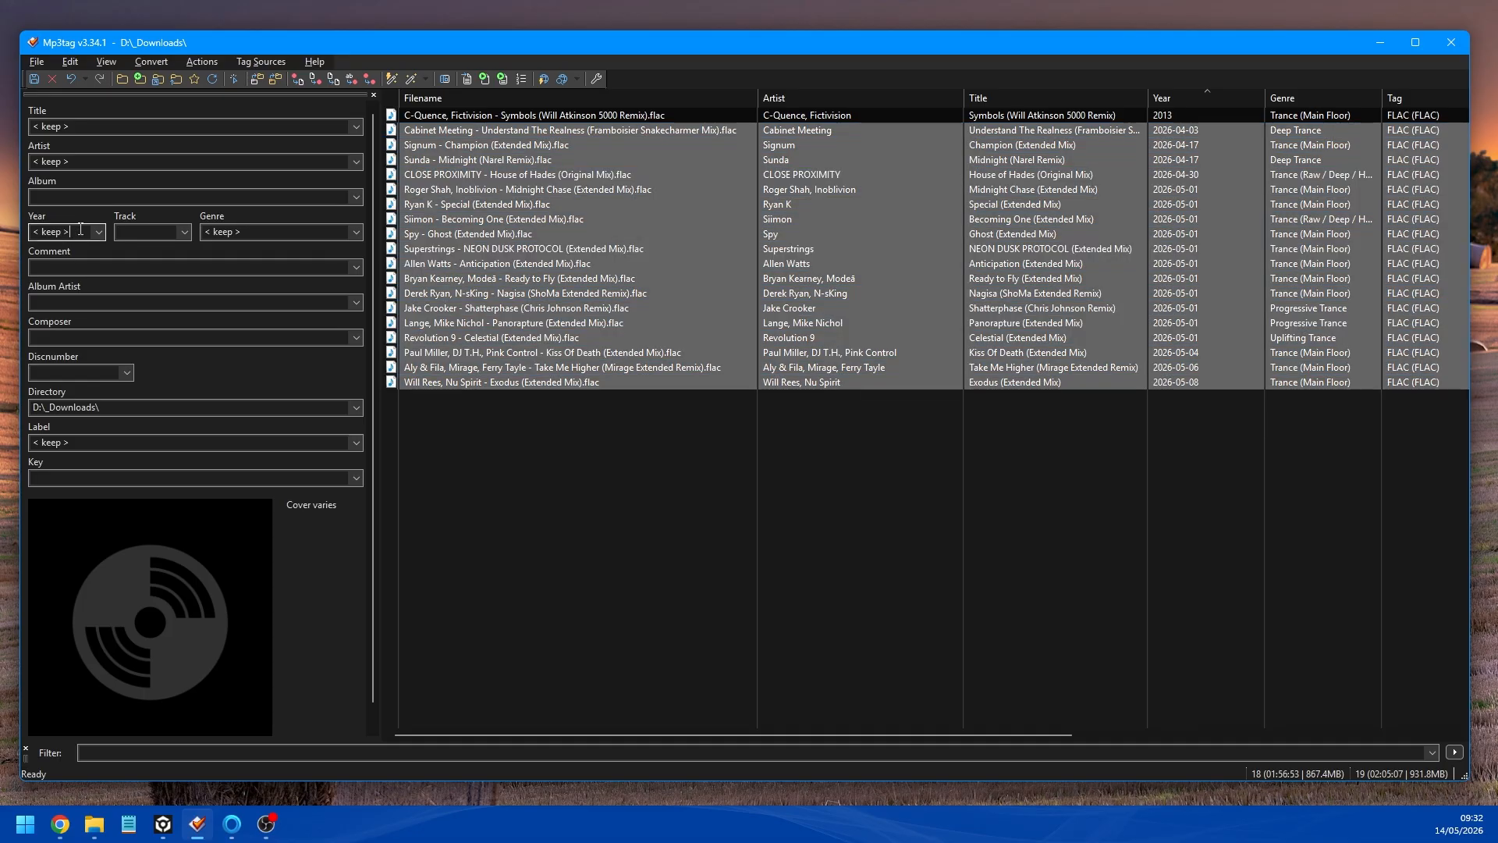
type("2026")
left_click(35, 81)
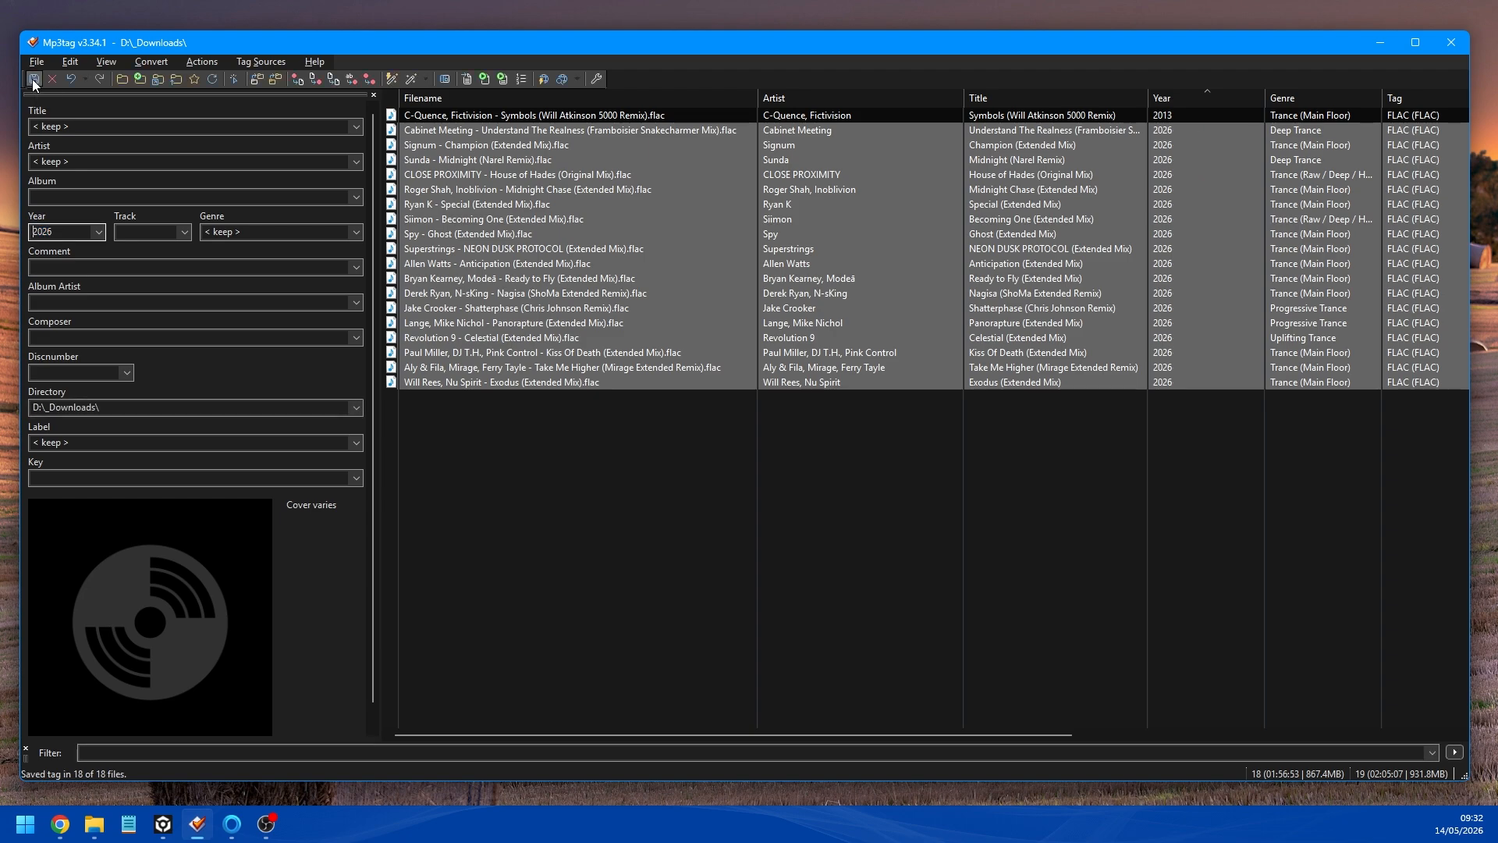
left_click(694, 483)
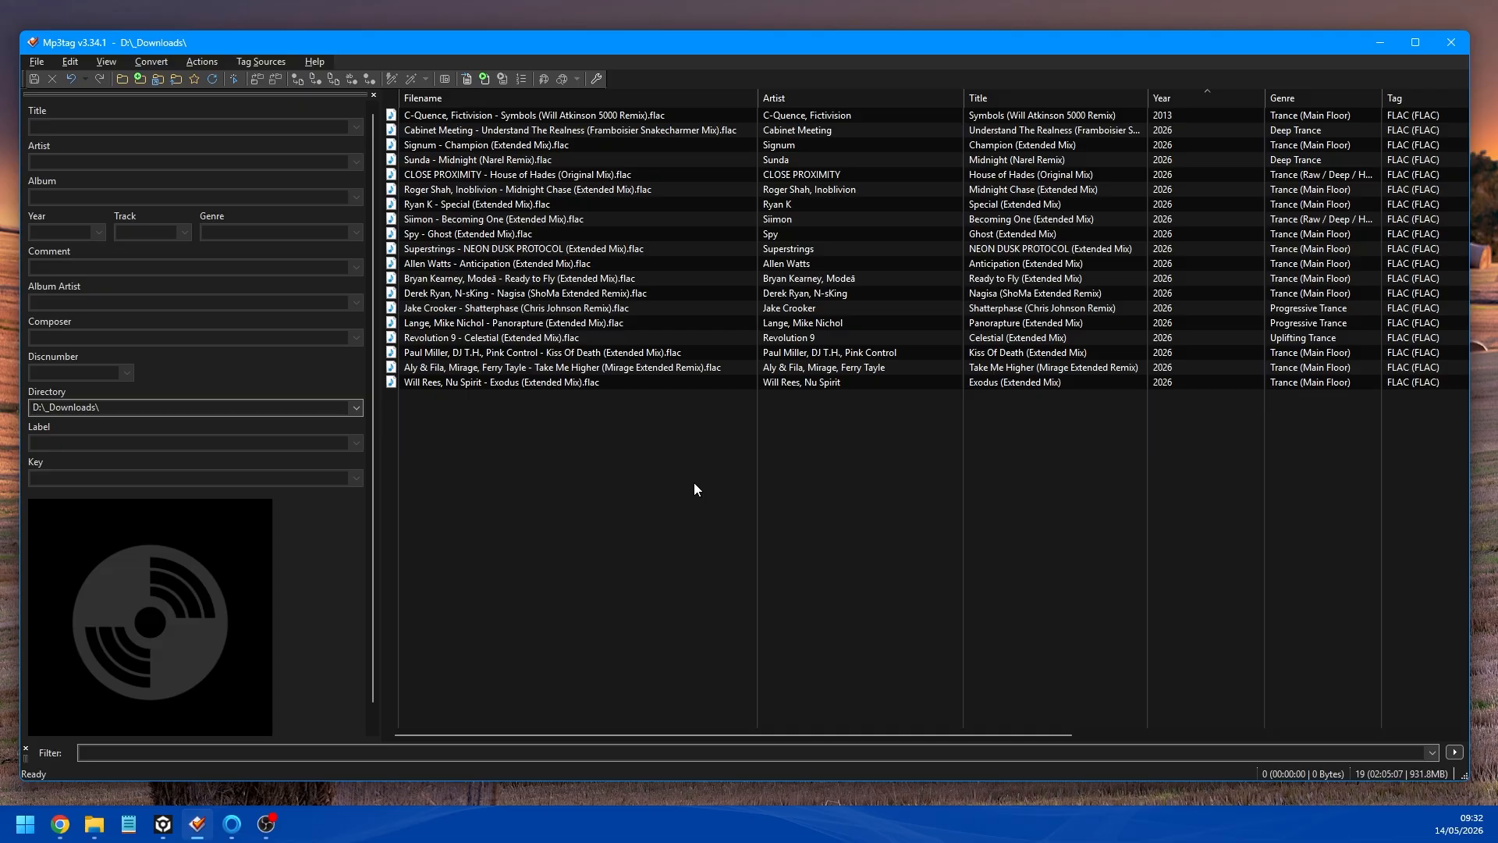
- Rewrite the artist of the Symbols remix as "Fictivision vs. C-Quence" to match its cover, and save
left_click(811, 121)
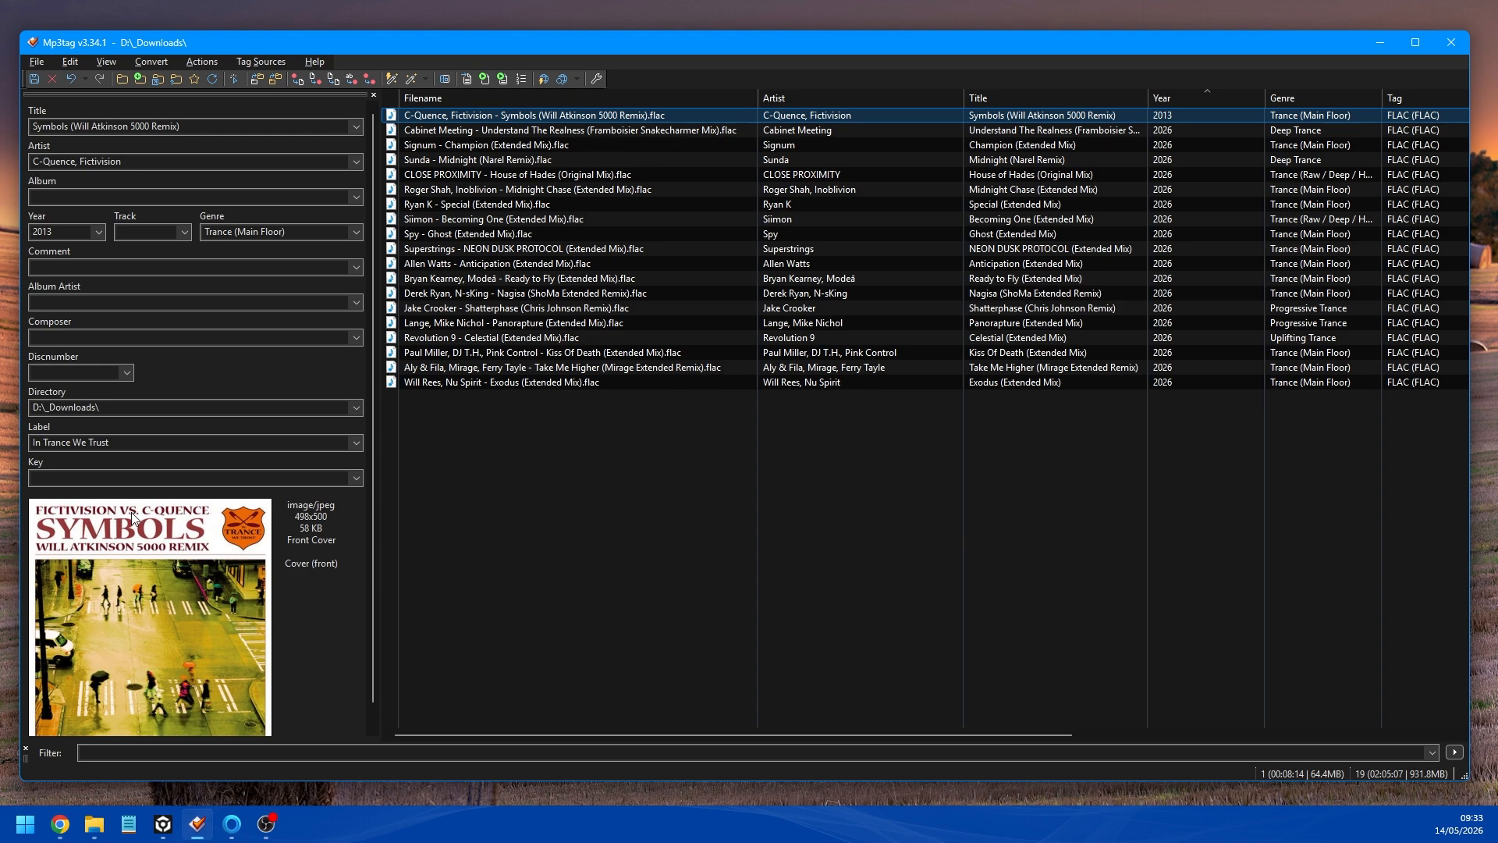
left_click(80, 164)
left_click_drag(81, 163, 30, 165)
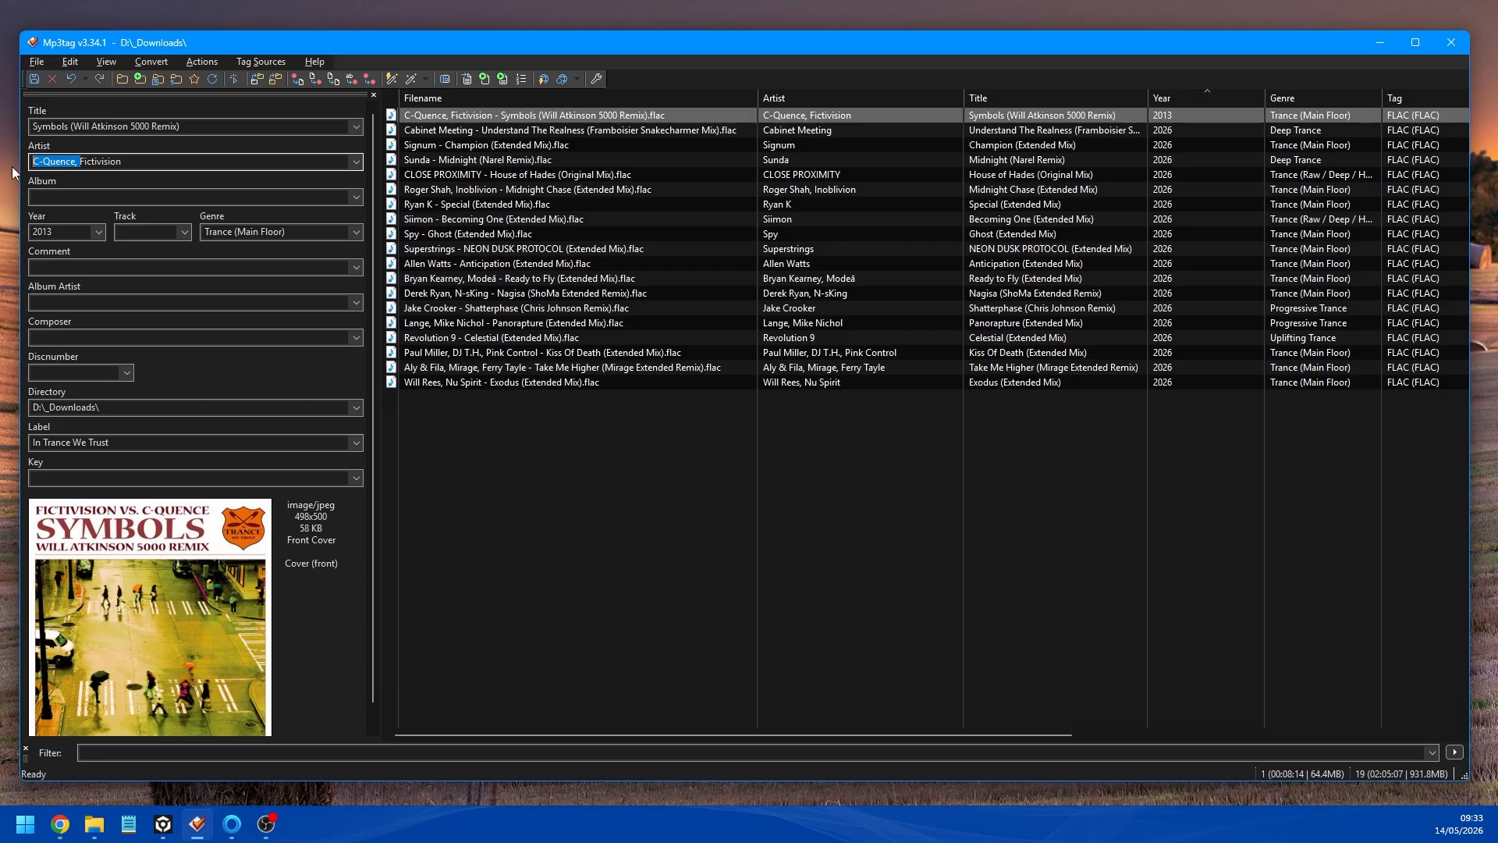
key("BackSpace")
left_click(103, 166)
type("vs.")
key("ctrl+v")
left_click(34, 78)
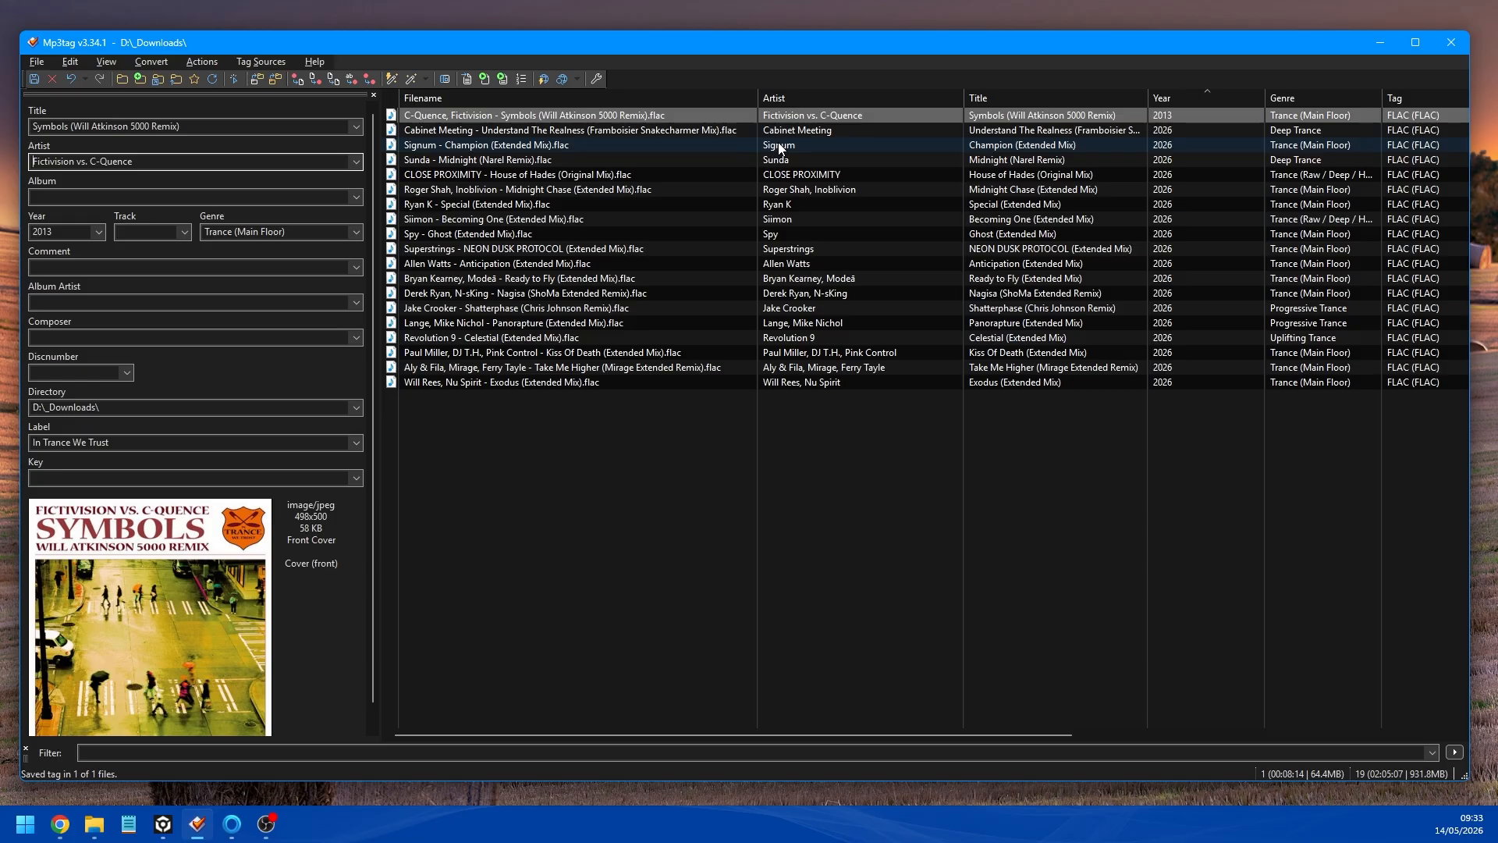
- Change the artist of Ready to Fly (Extended Mix) to "Modeā & Bryan Kearney" and save the tag
left_click(807, 279)
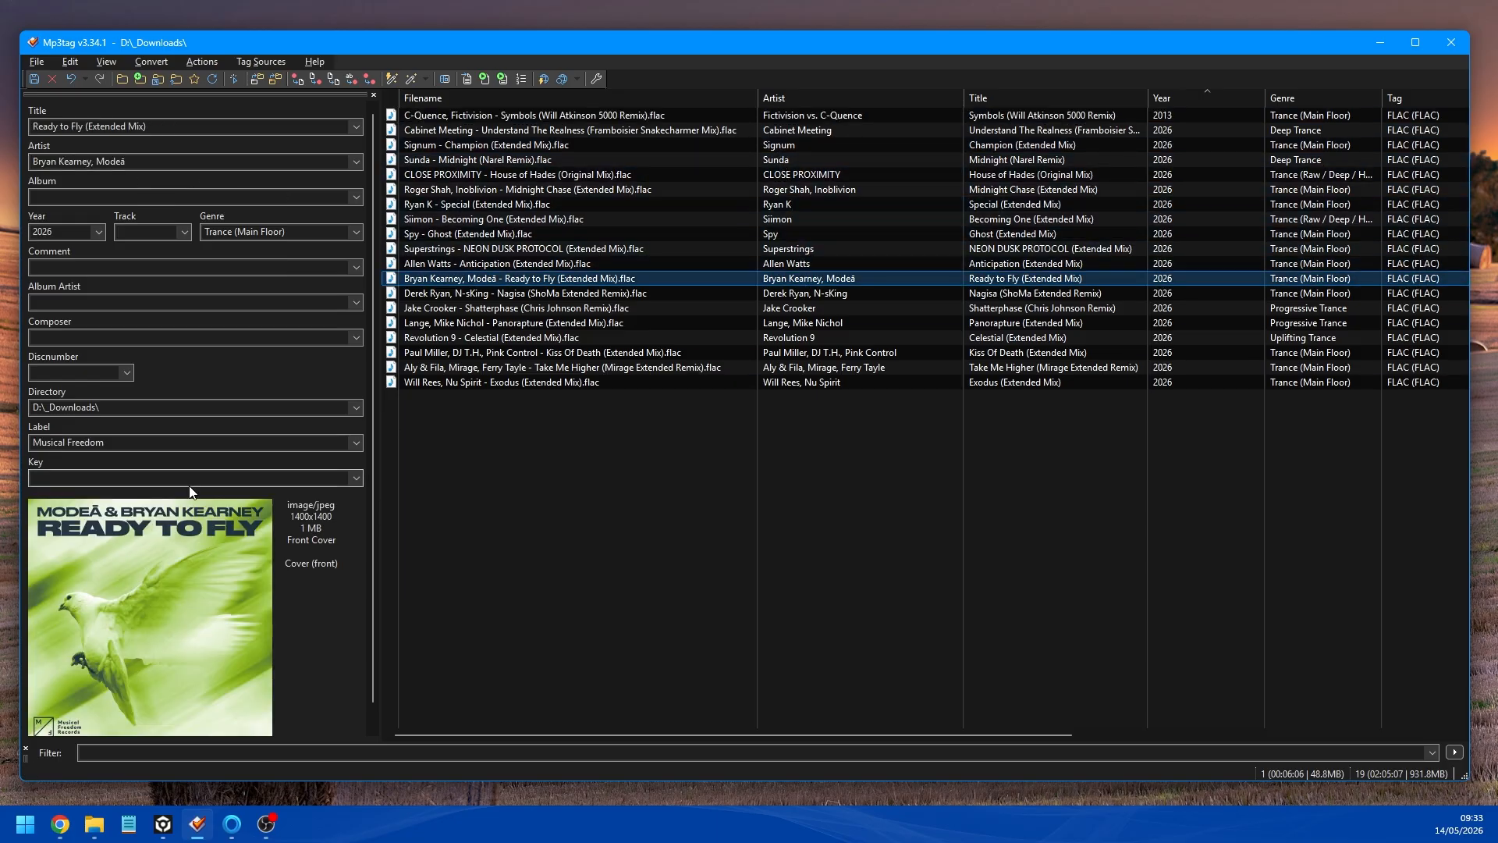
left_click_drag(96, 162, 32, 162)
key("ctrl+c")
key("BackSpace")
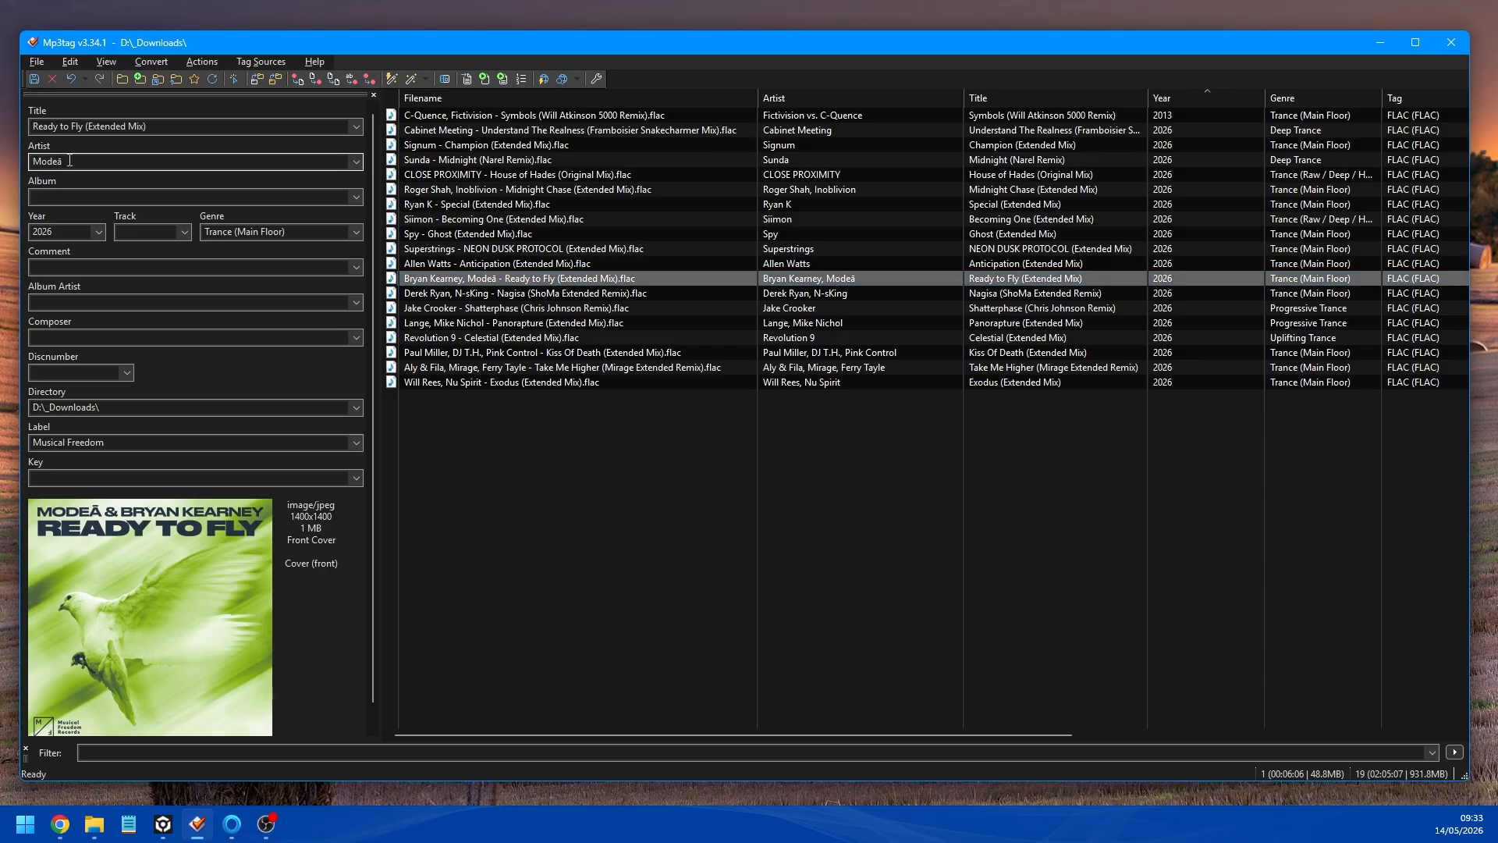
key("End")
type("&")
key("ctrl+v")
left_click(33, 78)
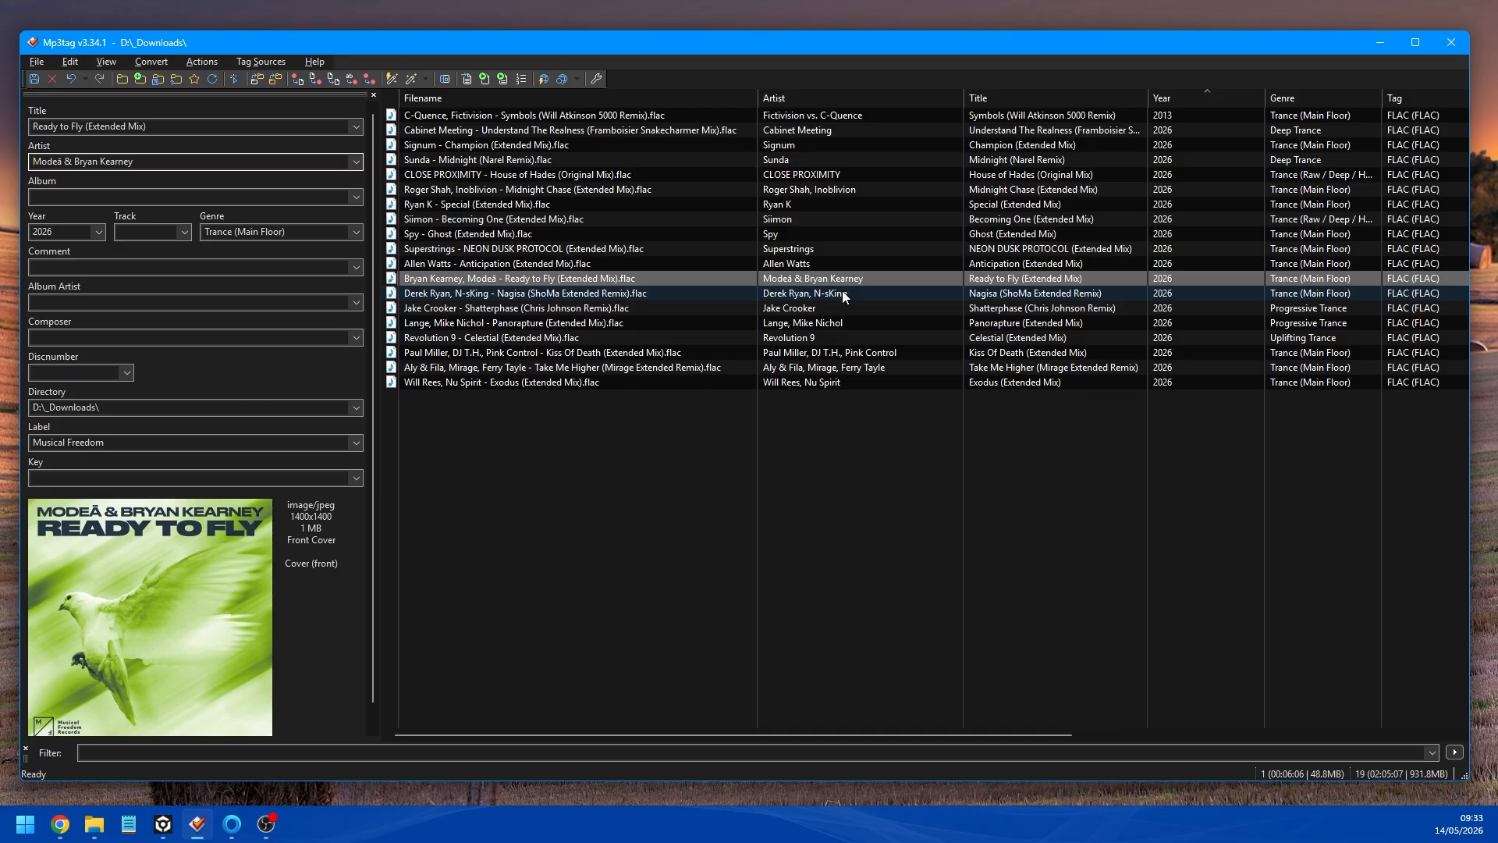
- Set the matching artists to Derek Ryan & N-sKing, Lange & Mike Nichol, DJ T.H. & Paul Miller & Pink Control, Aly & Fila with Ferry Tayle
left_click(842, 297)
left_click(33, 79)
left_click(804, 323)
left_click(829, 353)
left_click(824, 368)
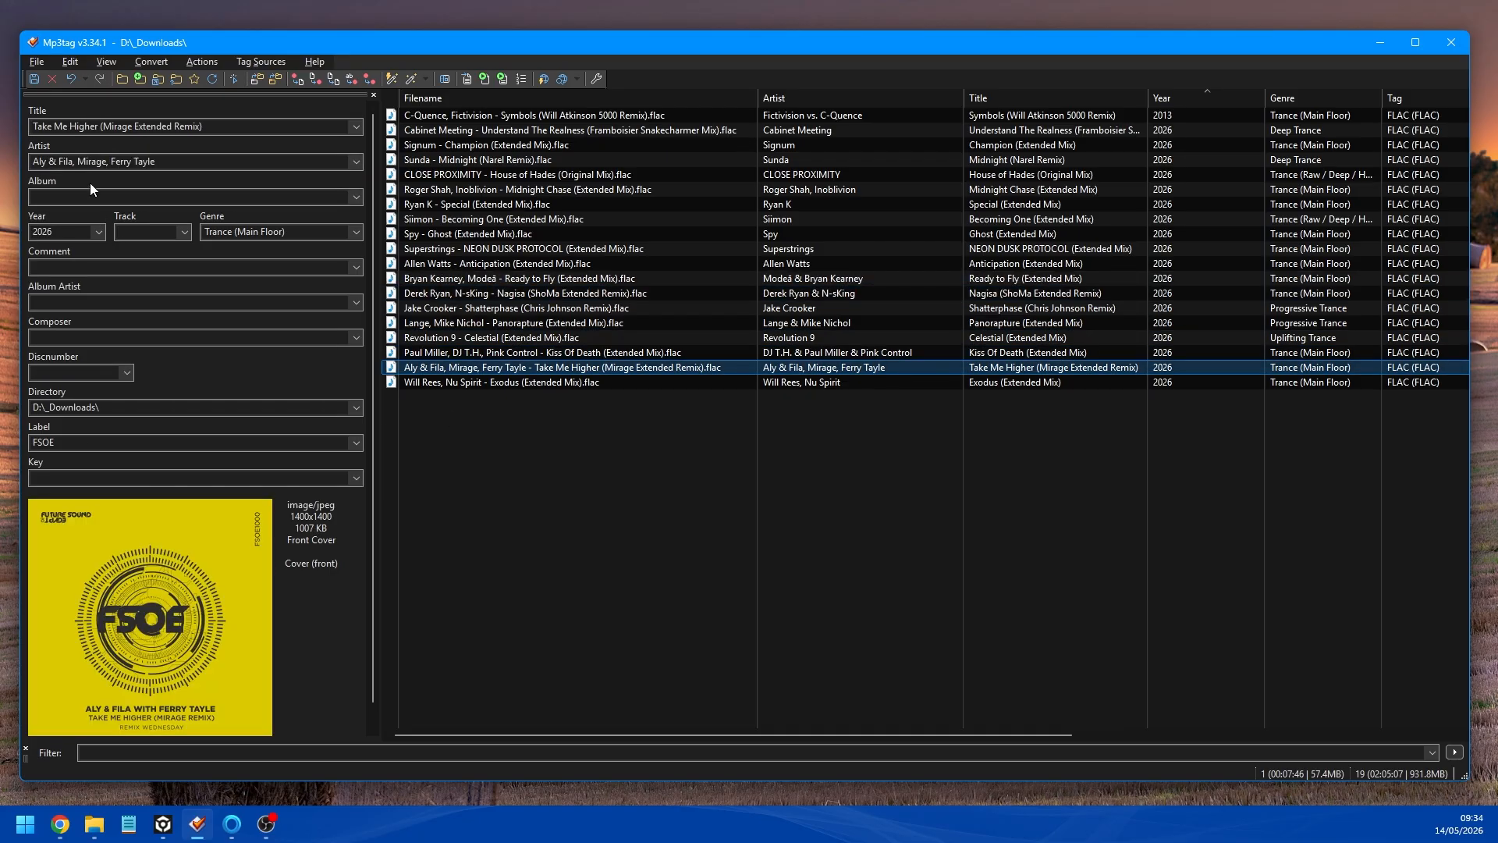
- Change the artist of Exodus (Extended Mix) to "Will Rees & Nu Spirit" and save the tag
left_click(801, 382)
left_click(75, 161)
key("BackSpace")
type("&")
left_click(33, 79)
- Change the artist of Midnight Chase (Extended Mix) to "Roger Shah & Inoblivion" and save the tag
left_click(809, 189)
left_click(83, 161)
key("BackSpace")
key("BackSpace")
type("&")
left_click(33, 78)
left_click(866, 438)
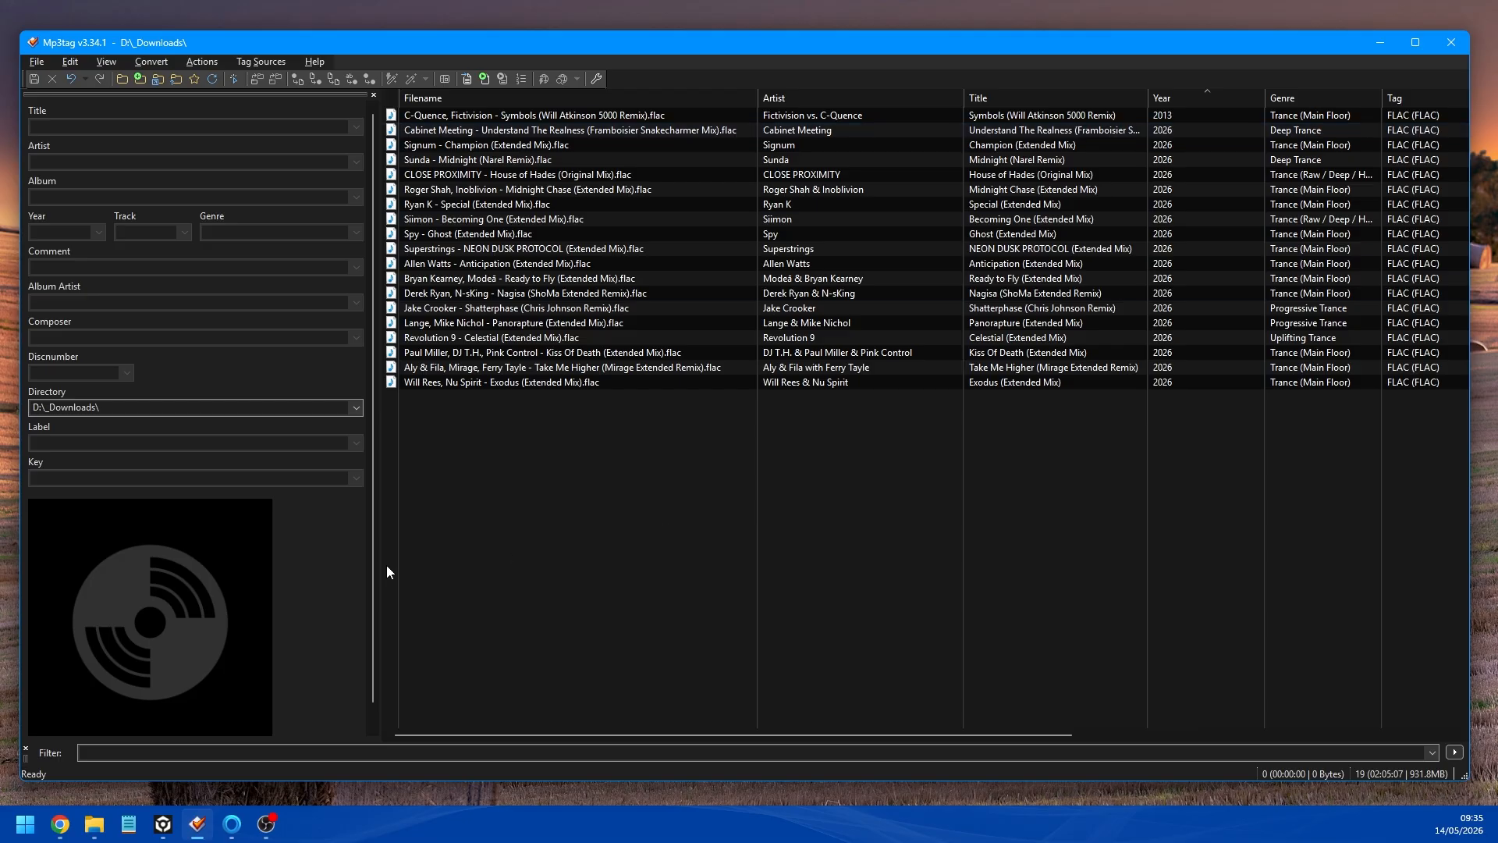
- Examine the genre folders at the root of the Music (D:) drive in File Explorer, and return to Mp3tag
left_click(95, 823)
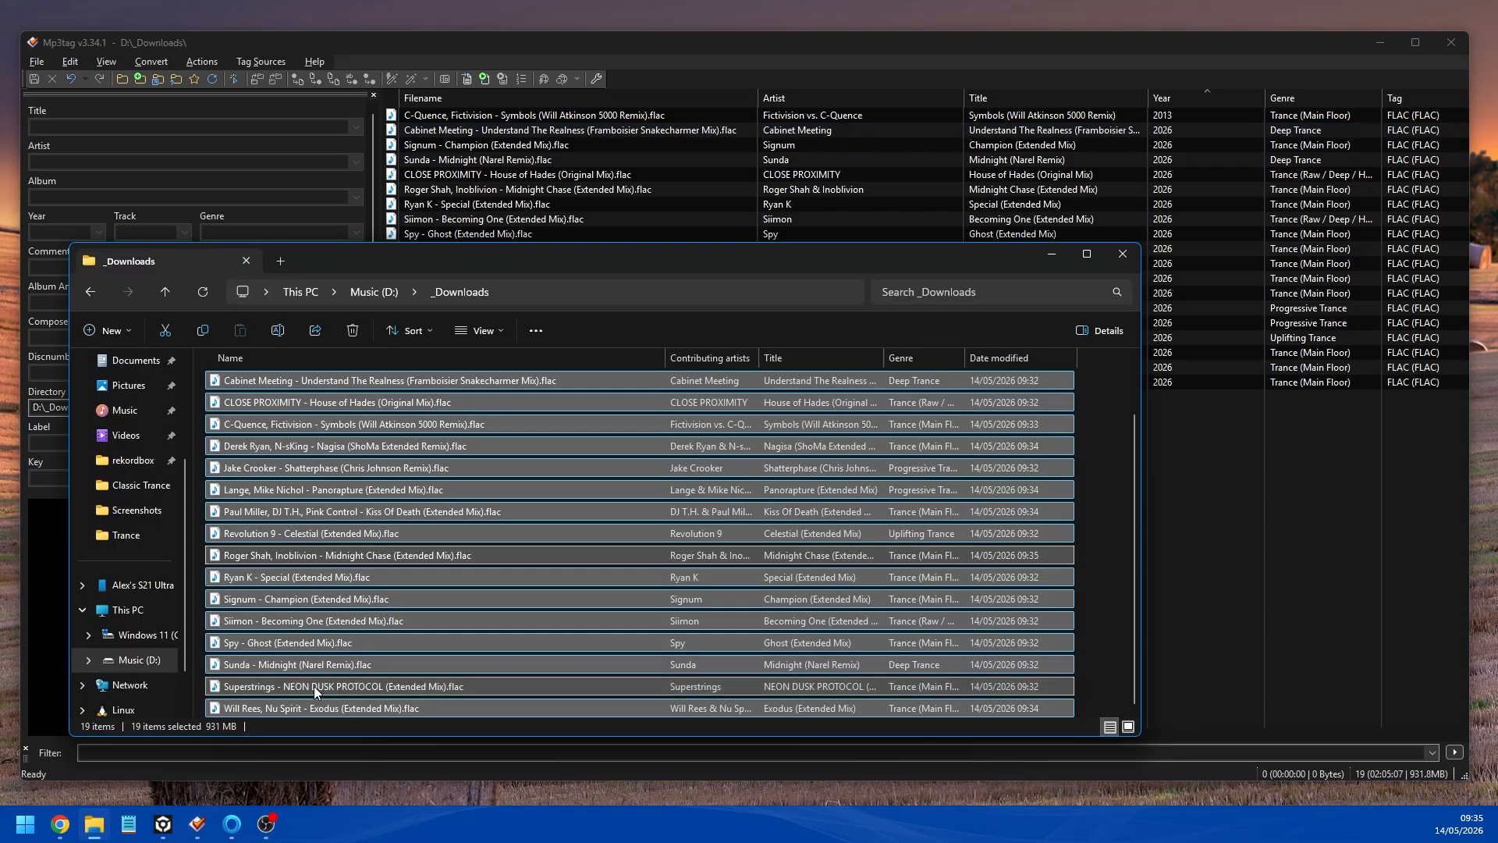
left_click(168, 290)
left_click(425, 712)
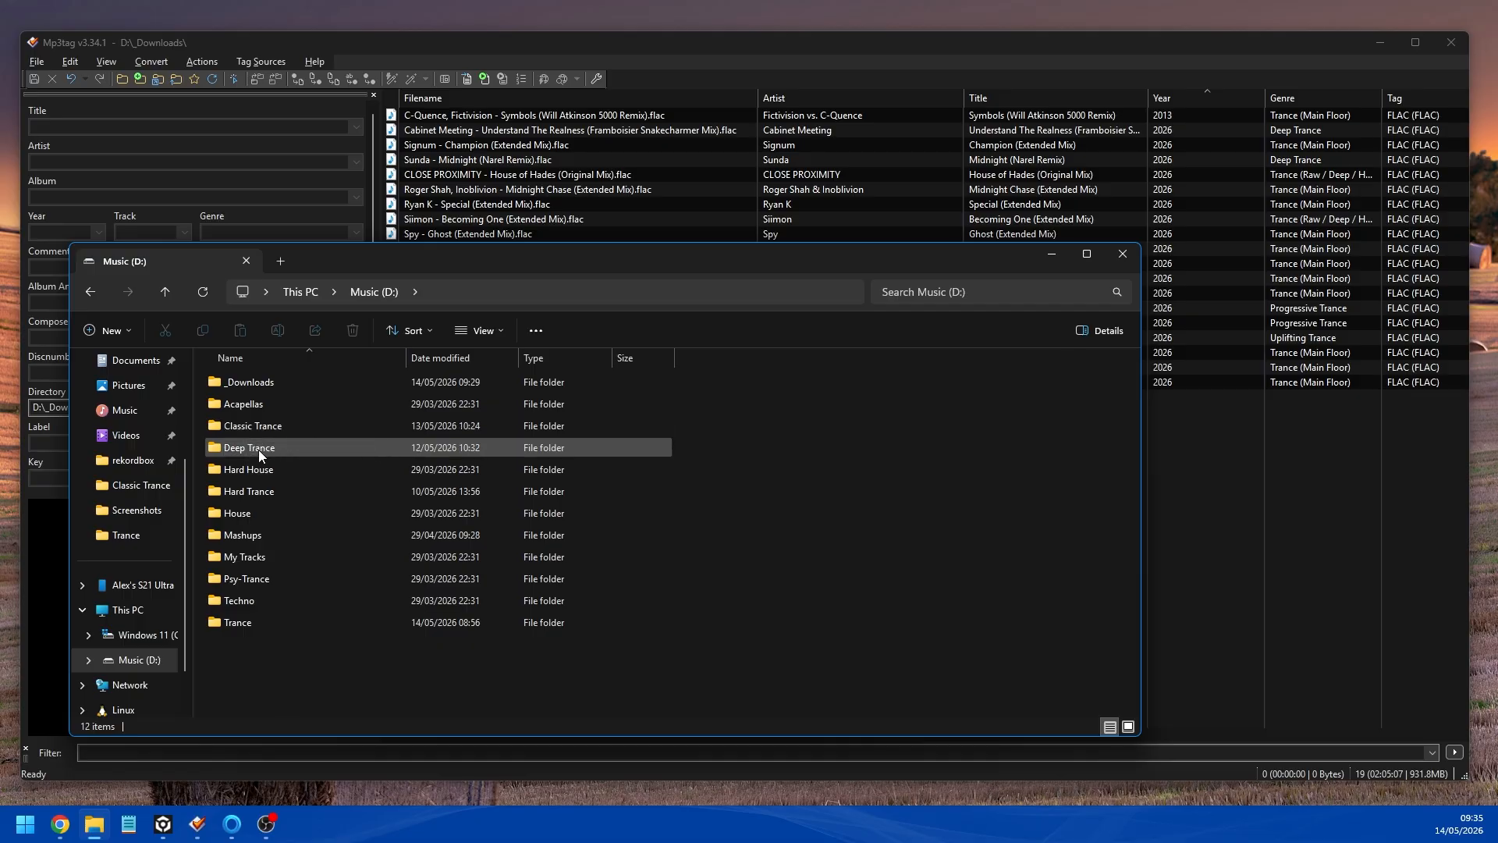
mouse_move(260, 450)
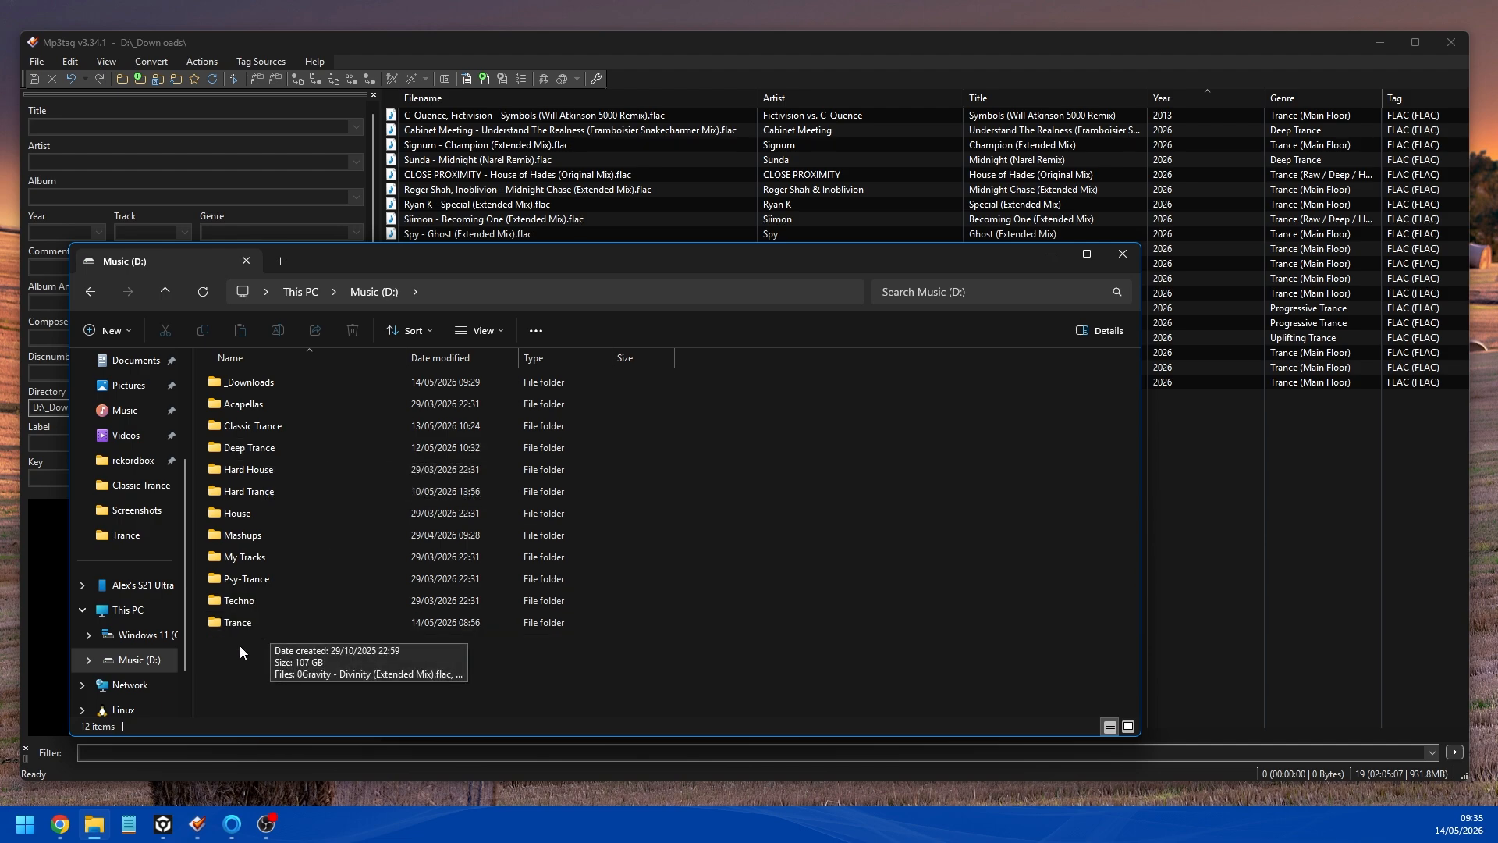
left_click(999, 45)
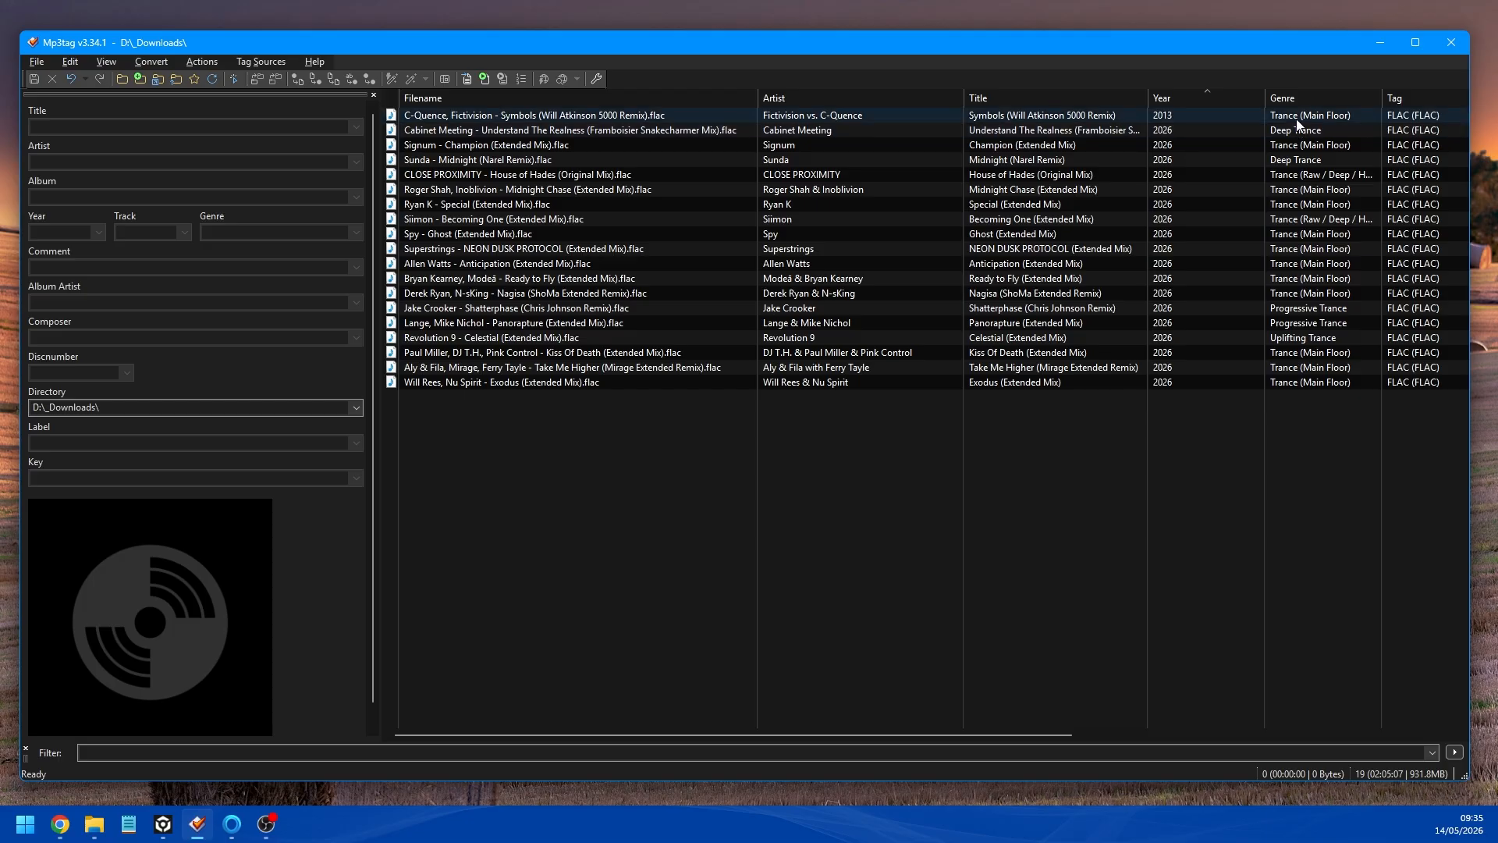
- Shorten the genre of Symbols (Will Atkinson 5000 Remix) to Trance and save the tag
left_click(1204, 118)
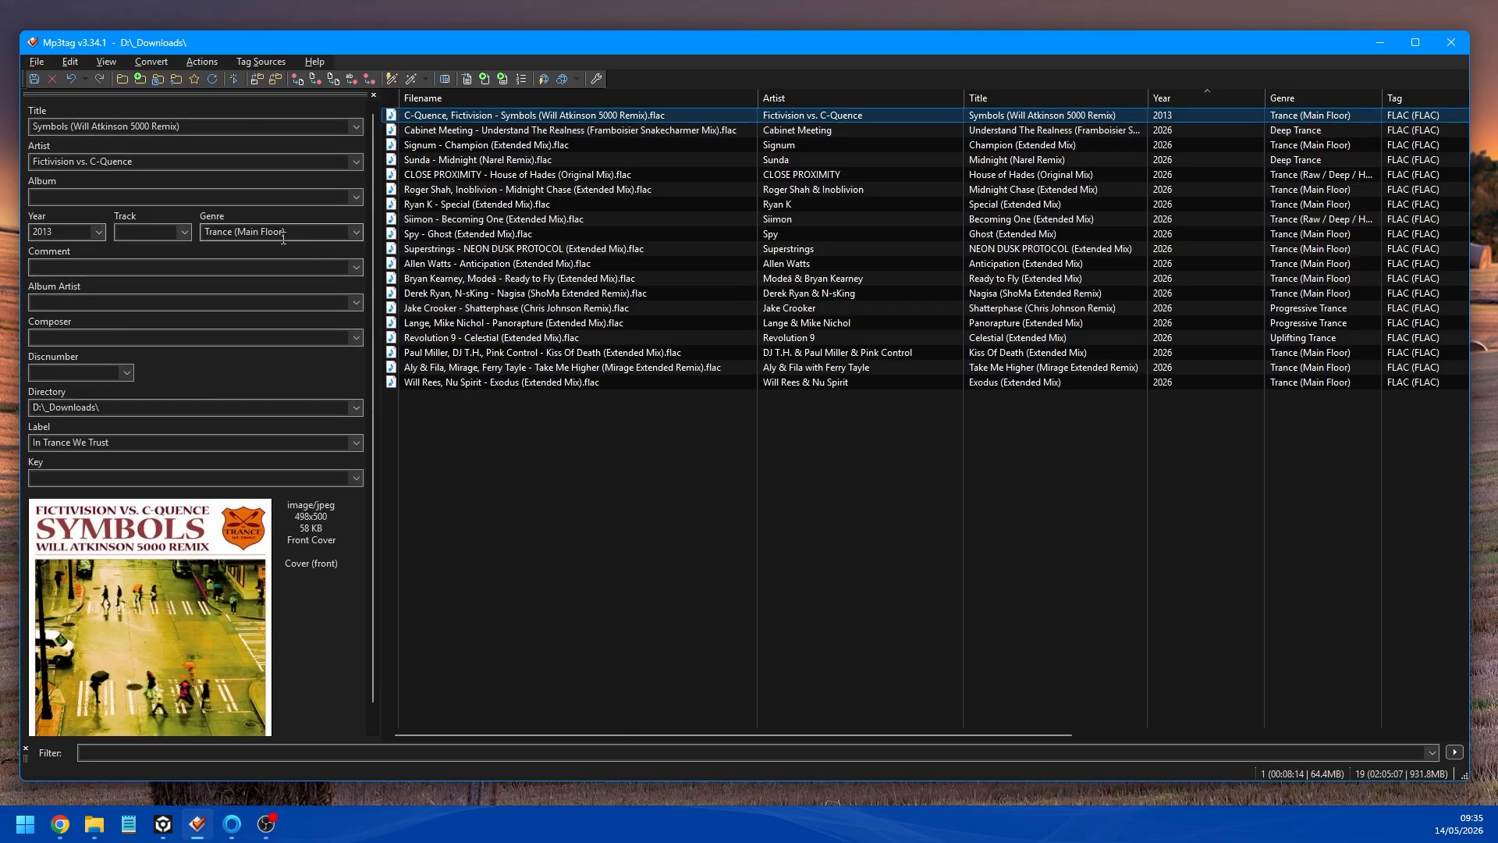
left_click(319, 232)
left_click_drag(319, 233, 232, 233)
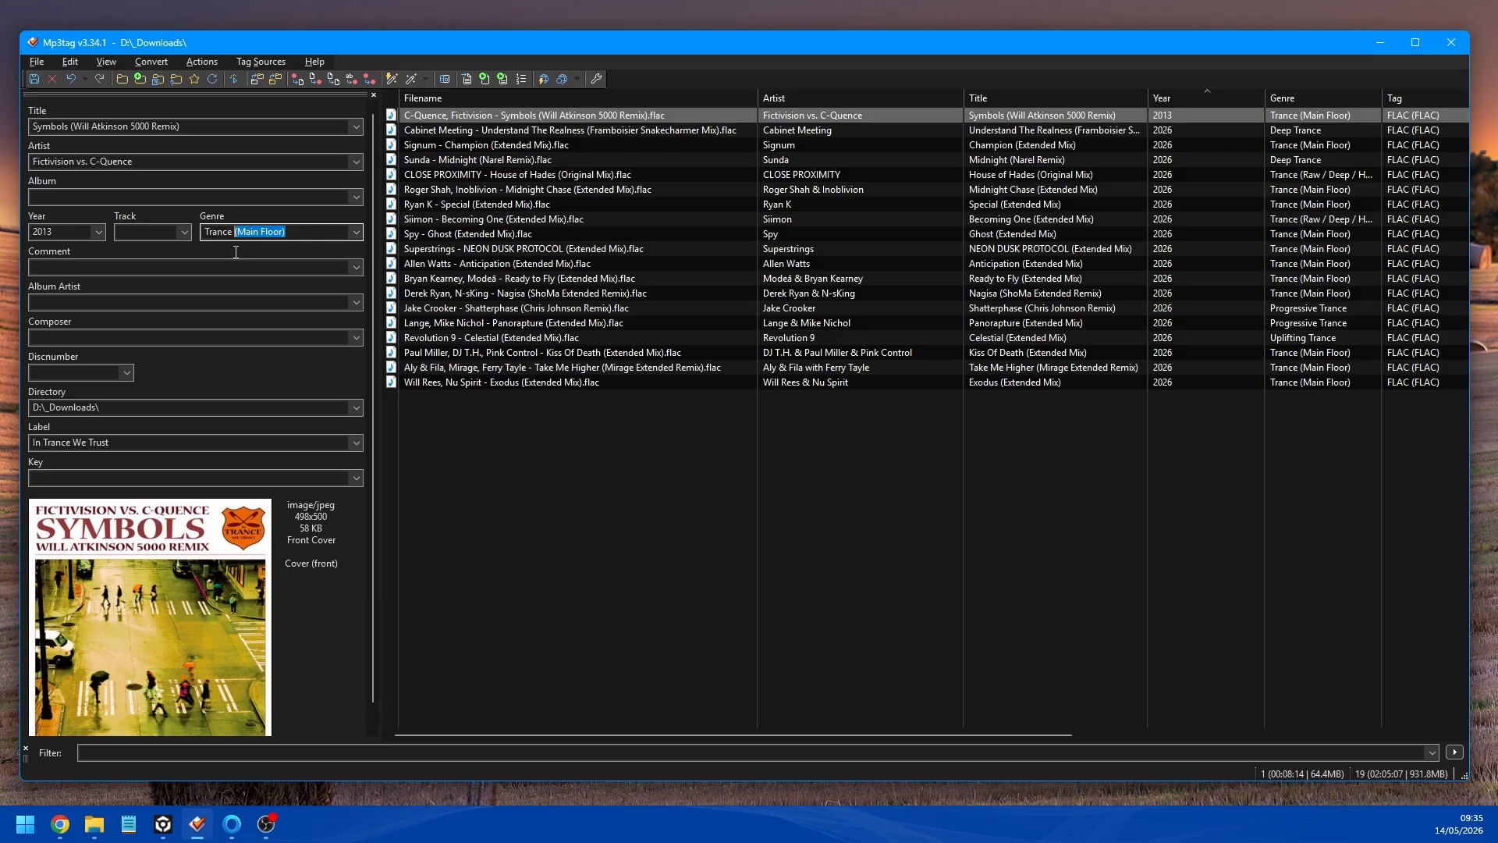
key("BackSpace")
left_click(33, 81)
- Set the genre of all Trance (Main Floor) and Trance (Raw / Deep / Hypnotic) tracks from 2026 to Trance and save their tags
left_click_drag(1022, 408, 1022, 367)
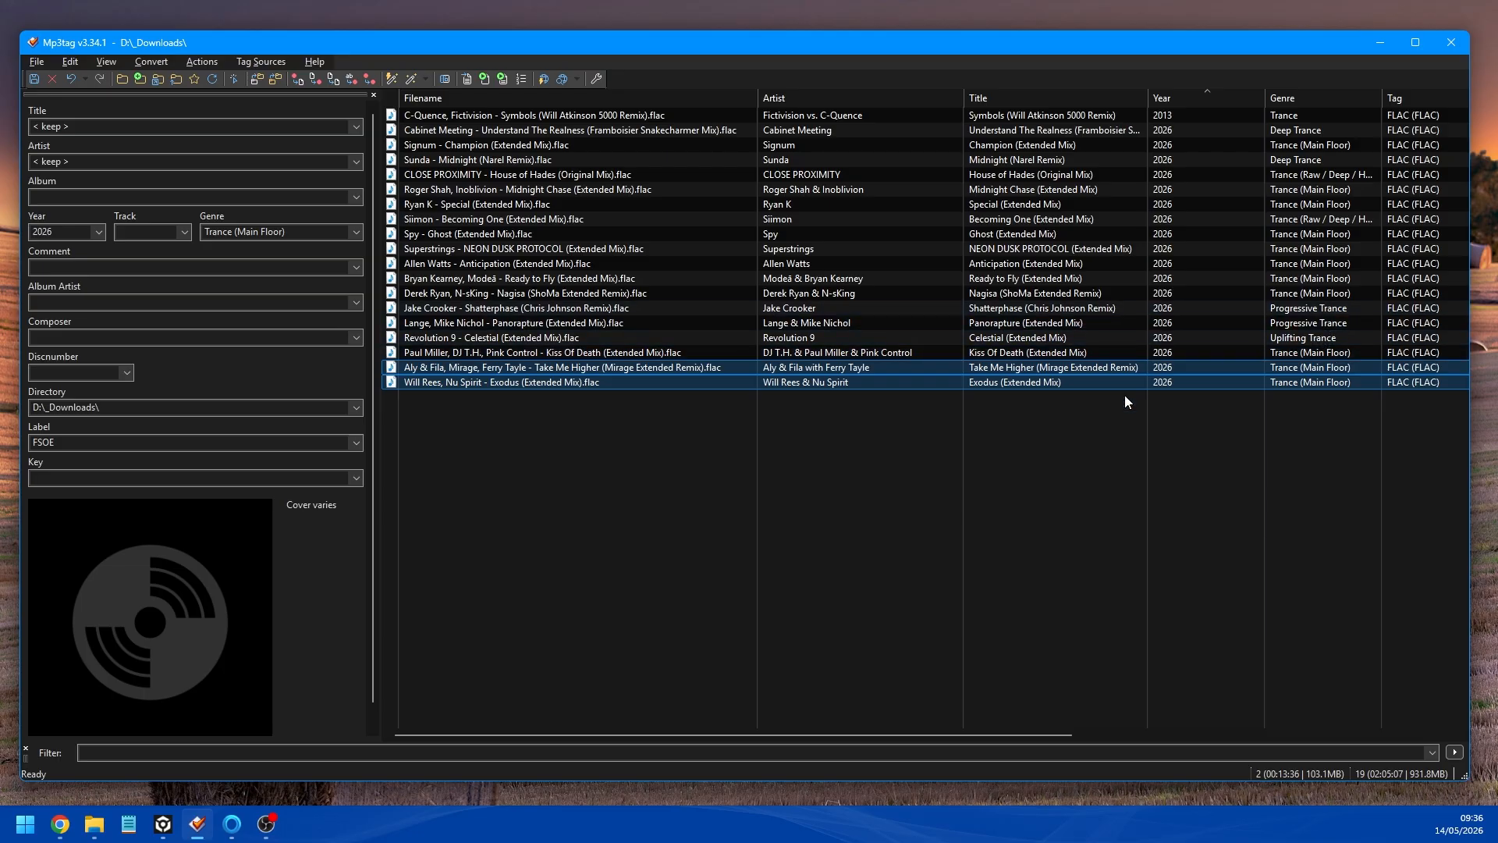
left_click(1016, 354, "shift")
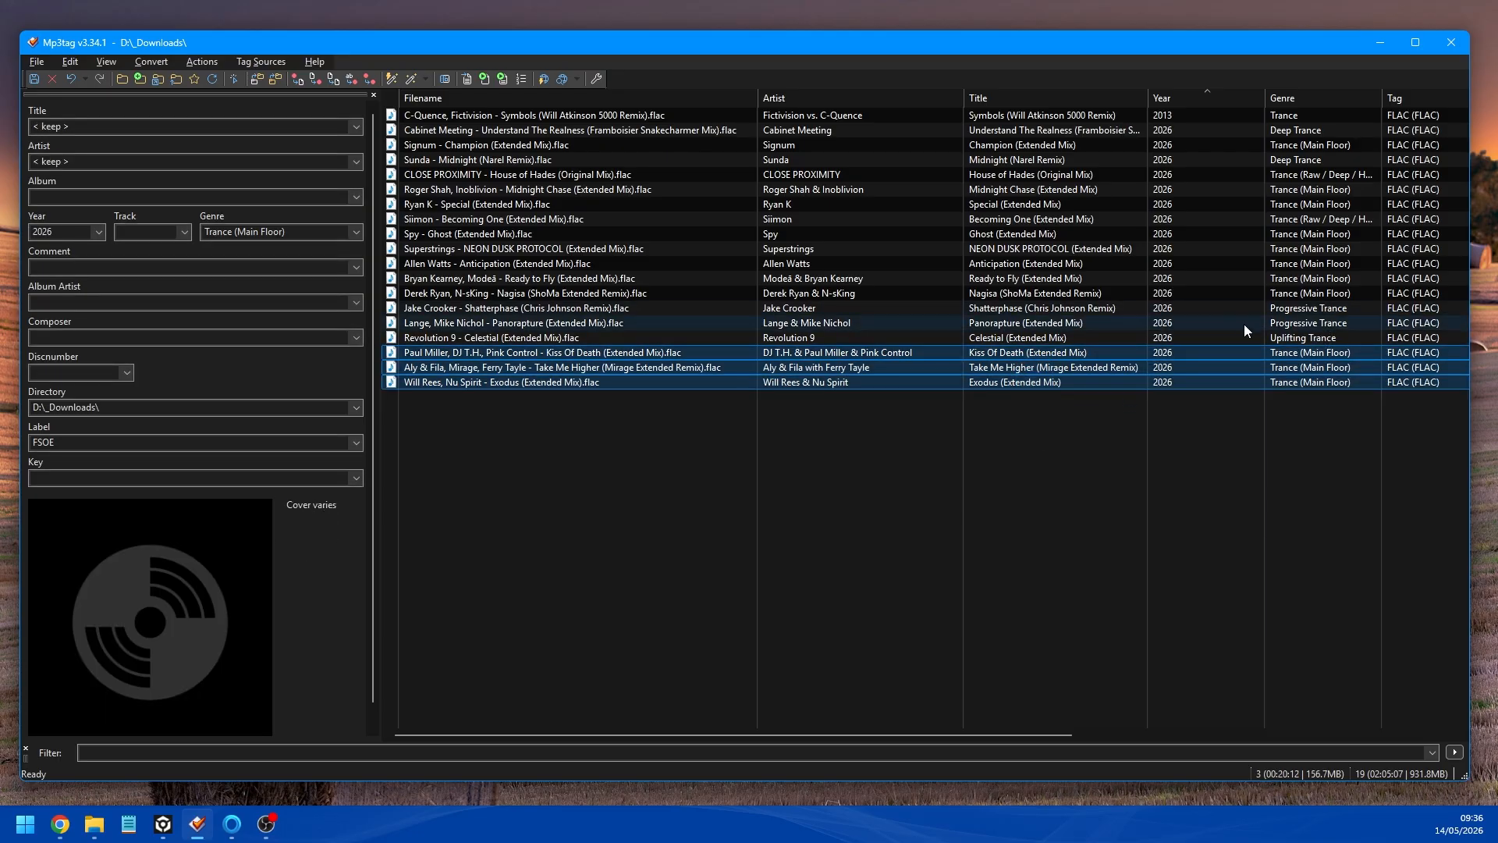
left_click(1283, 294, "ctrl")
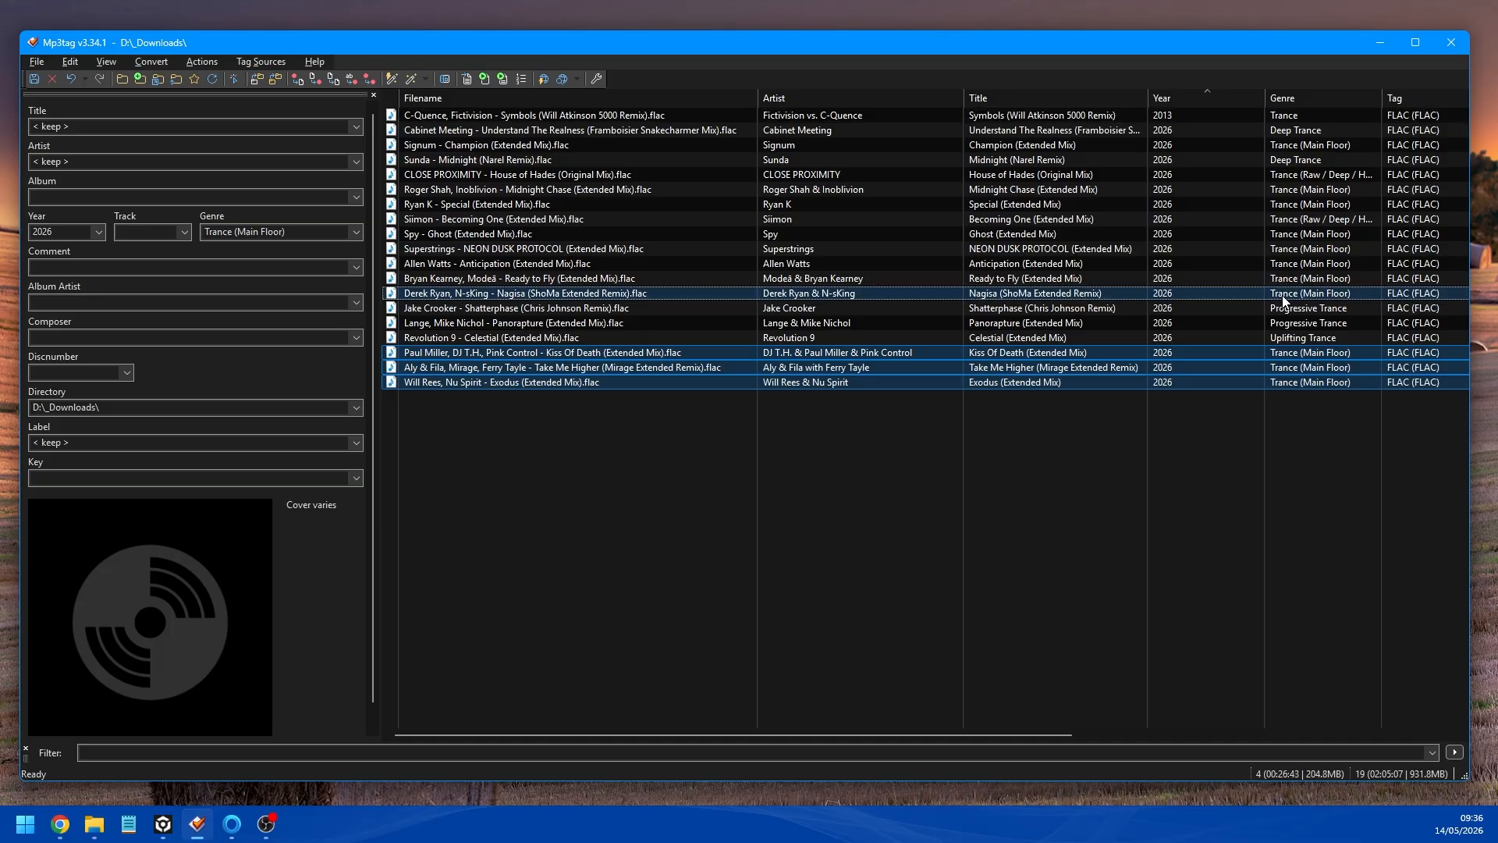
left_click(1282, 175, "ctrl+shift")
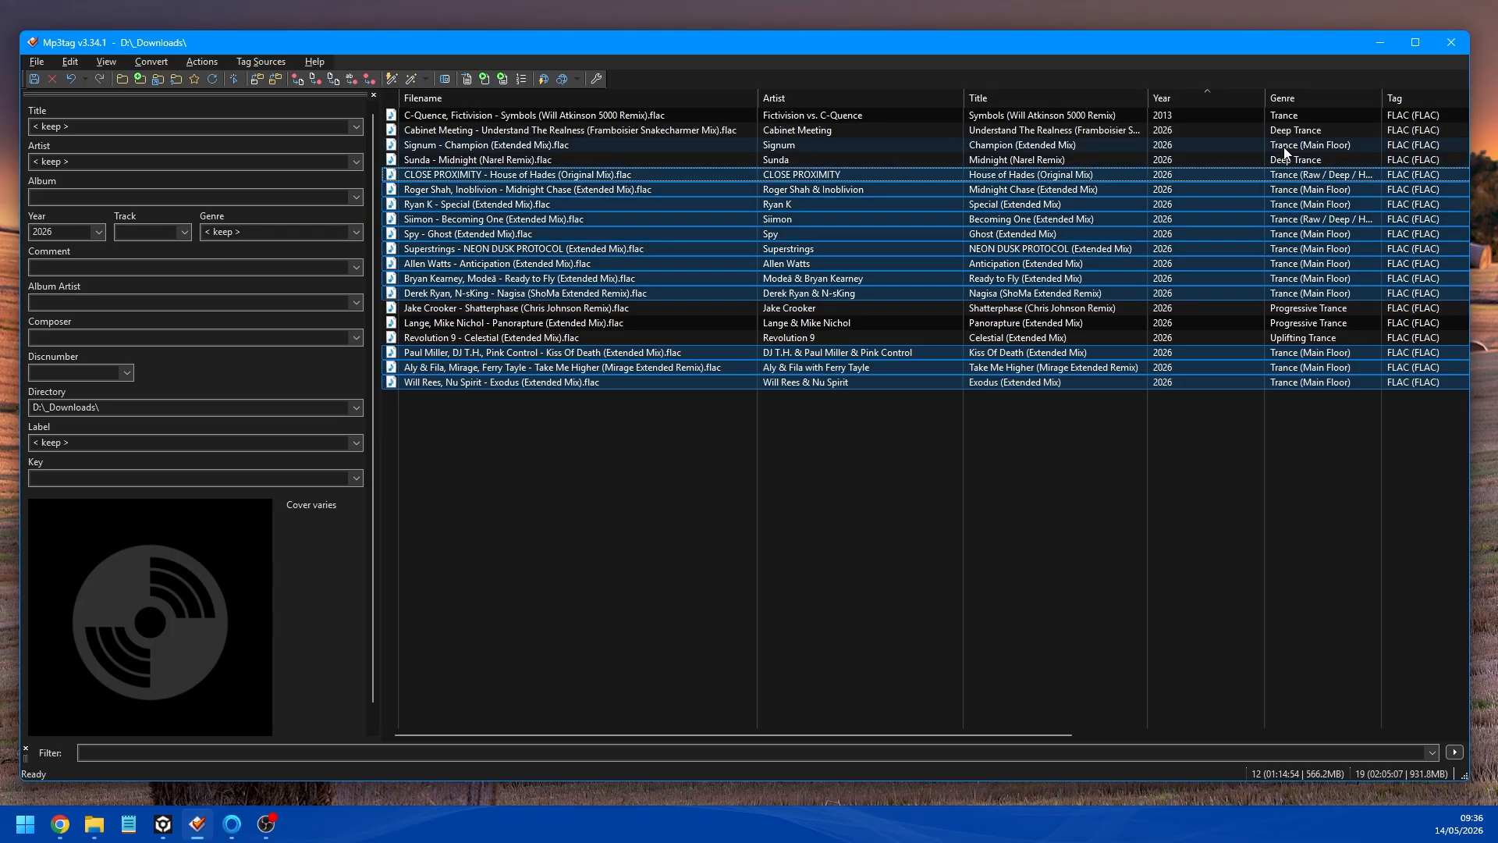
left_click(1287, 146, "ctrl")
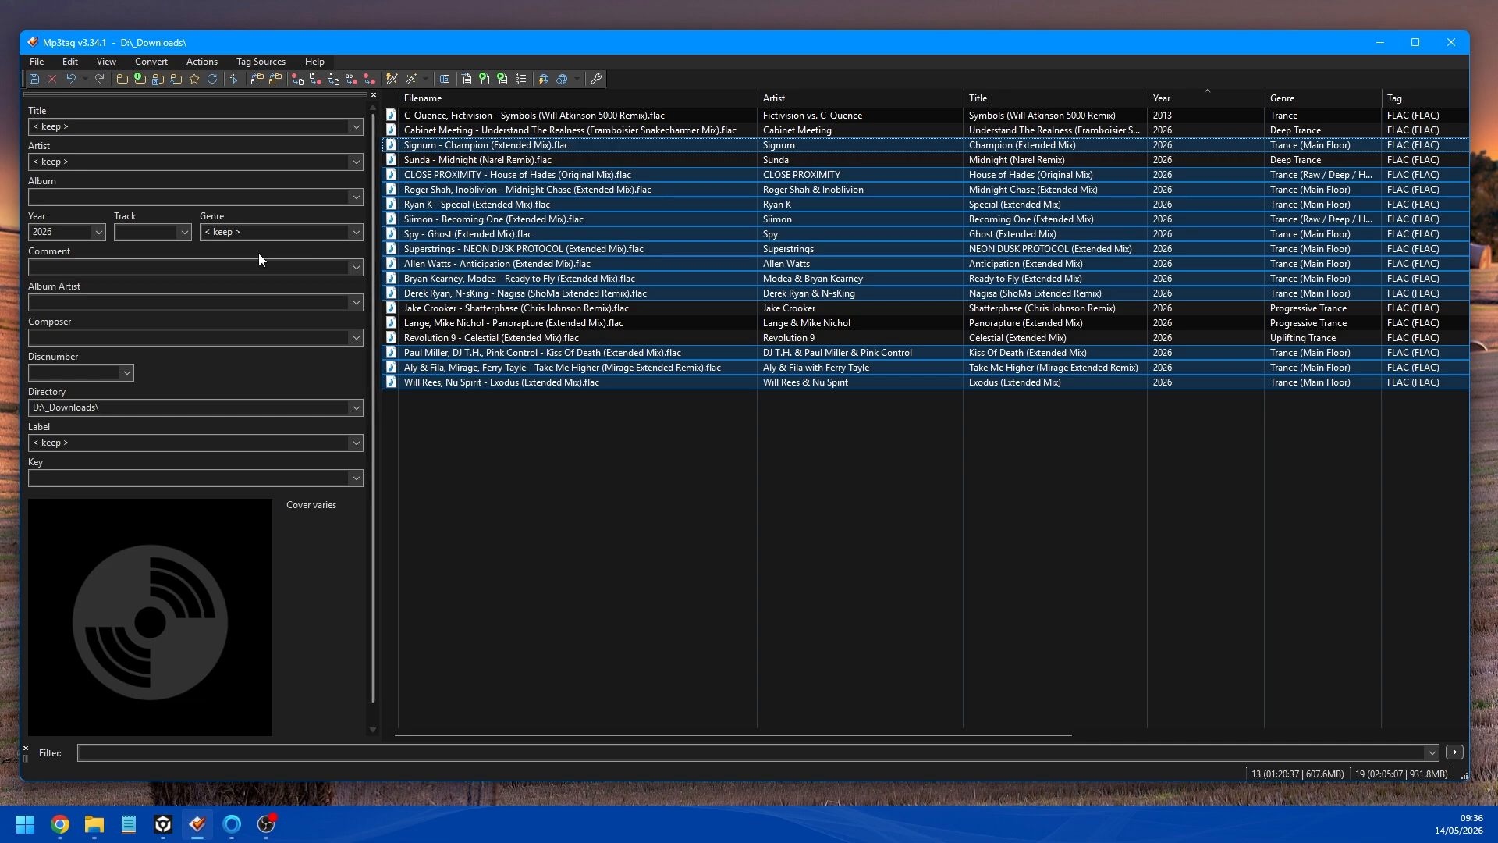
left_click(141, 228)
key("Tab")
type("Trance")
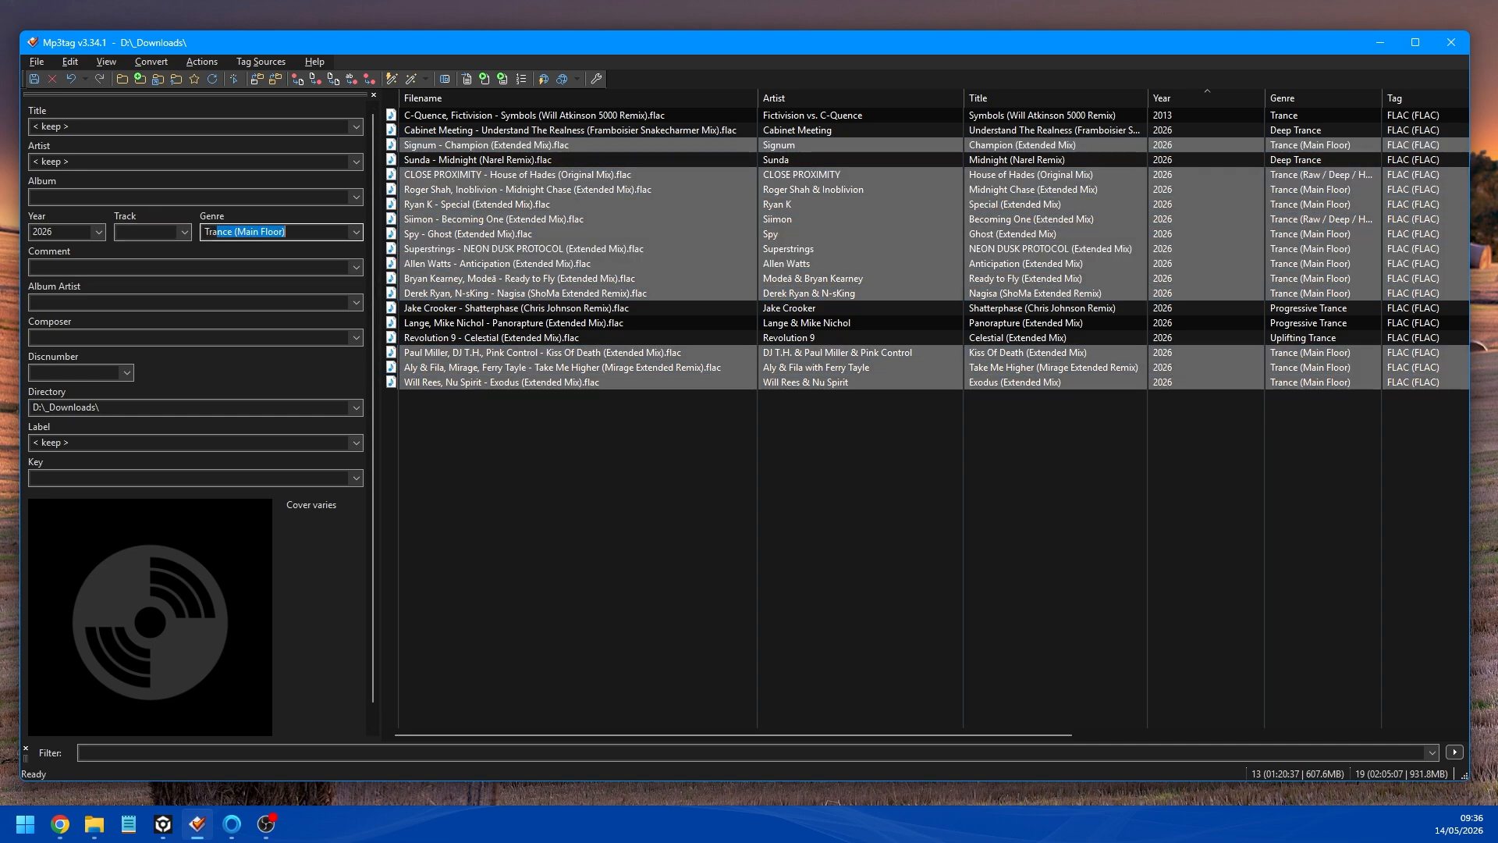
key("Delete")
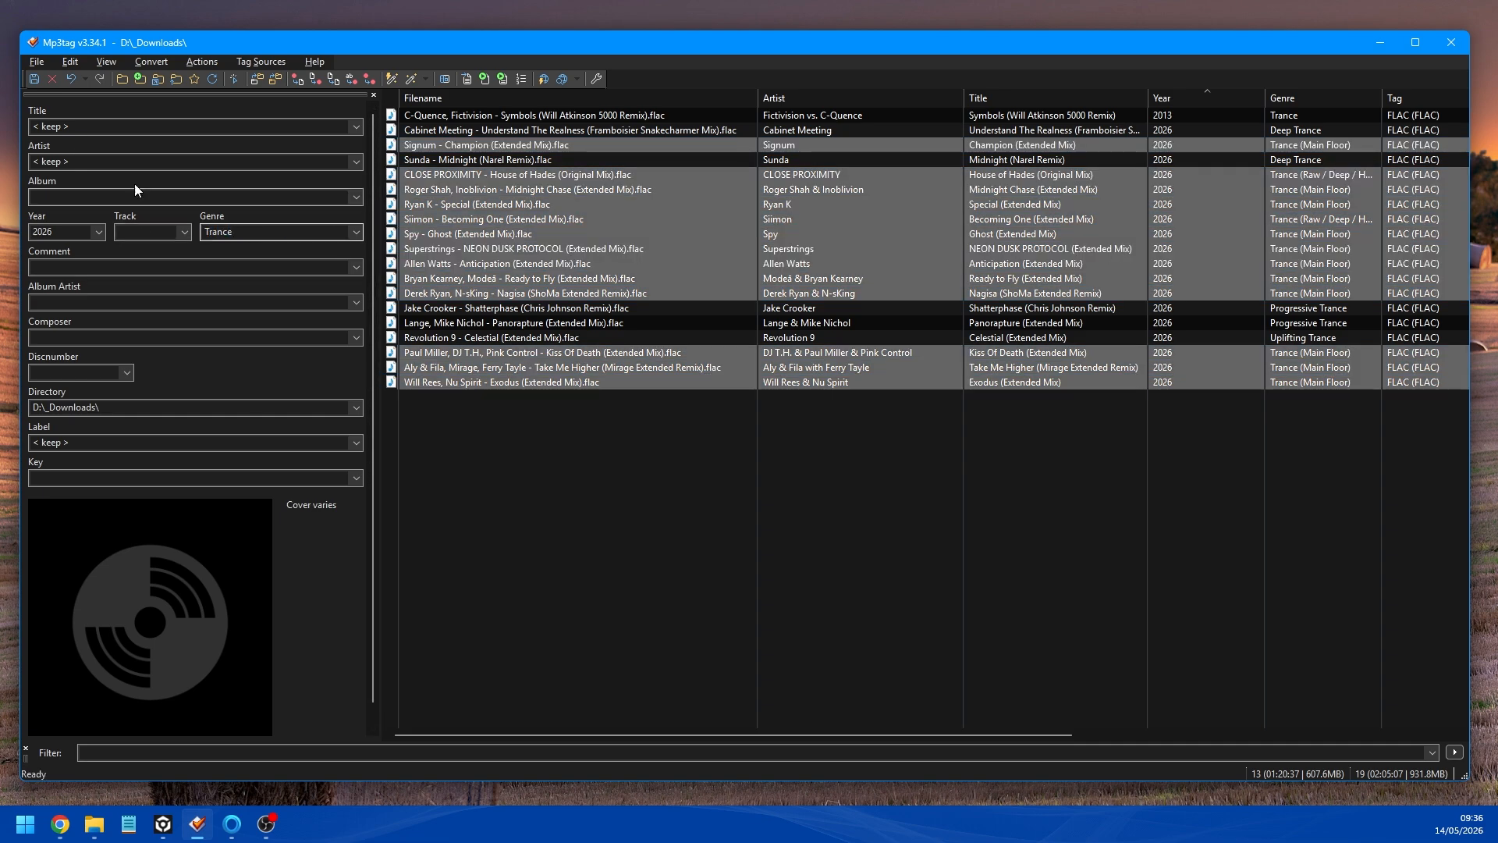
left_click(34, 78)
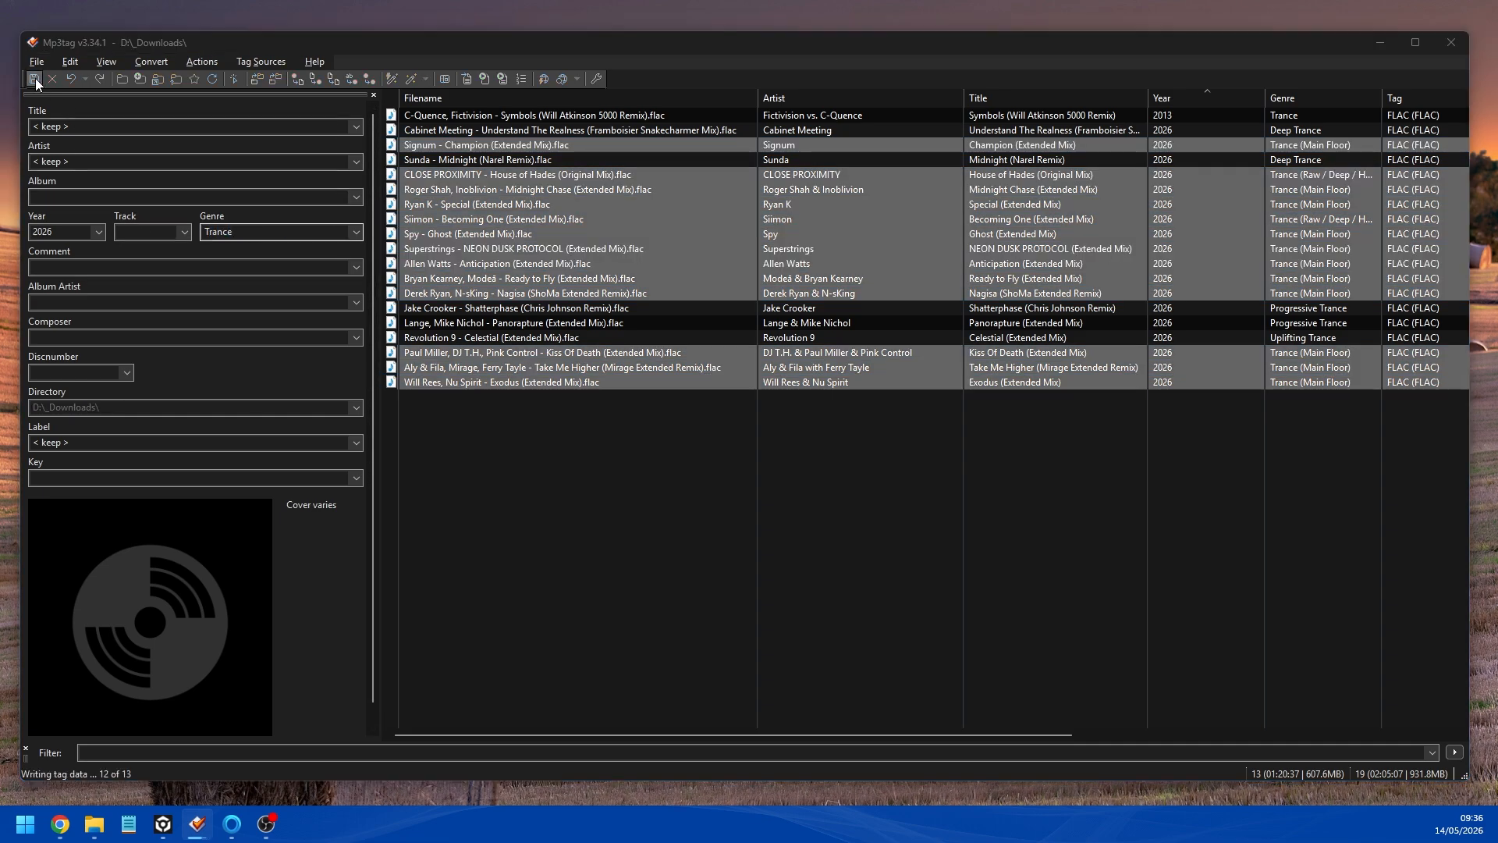
left_click(665, 472)
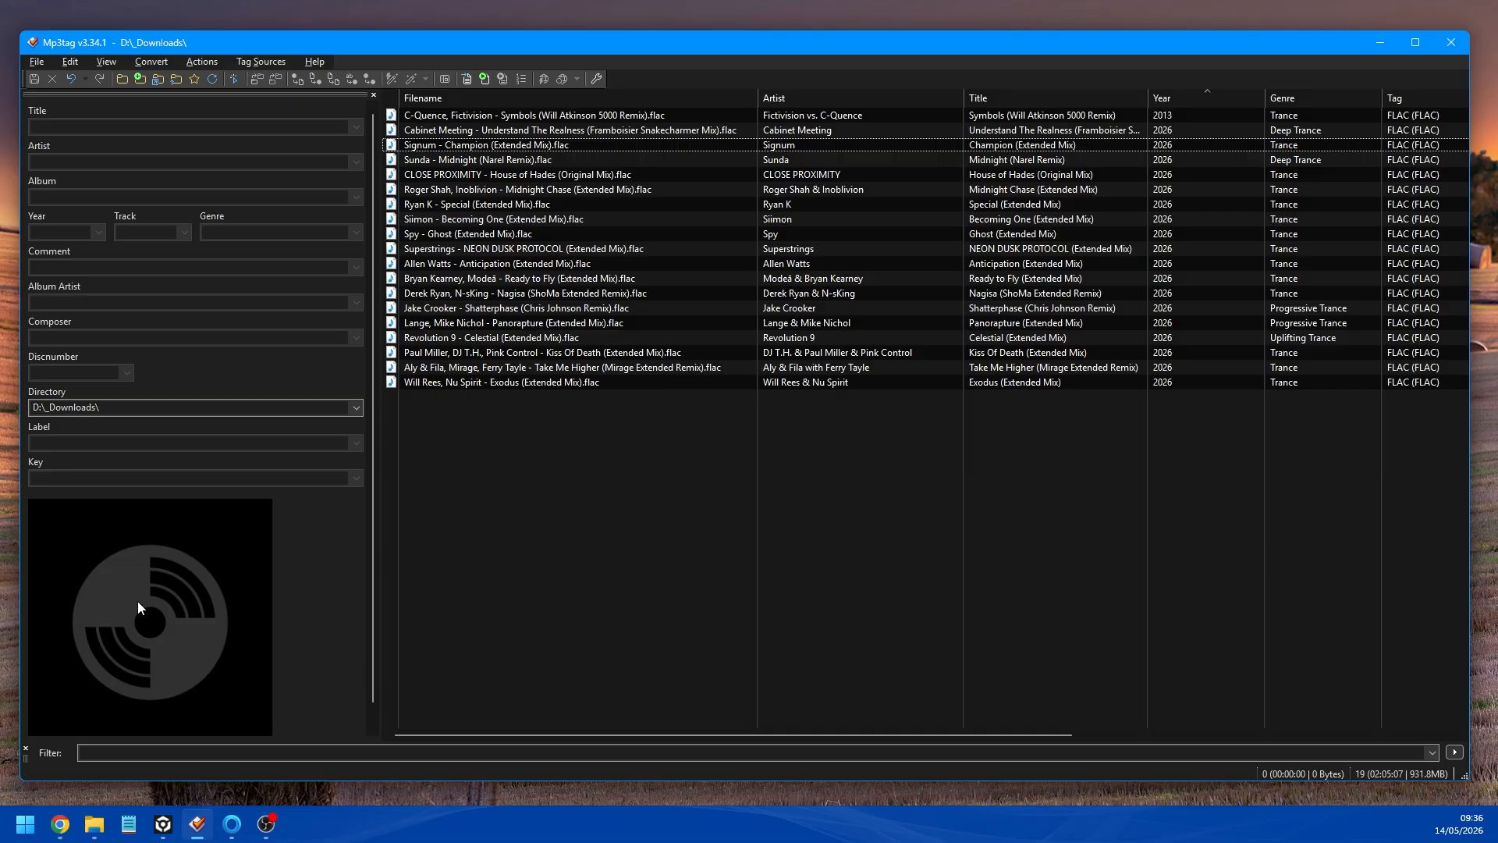
- Examine the tags and cover art of every track one by one, from Symbols down to Exodus, and clear the selection
left_click(546, 119)
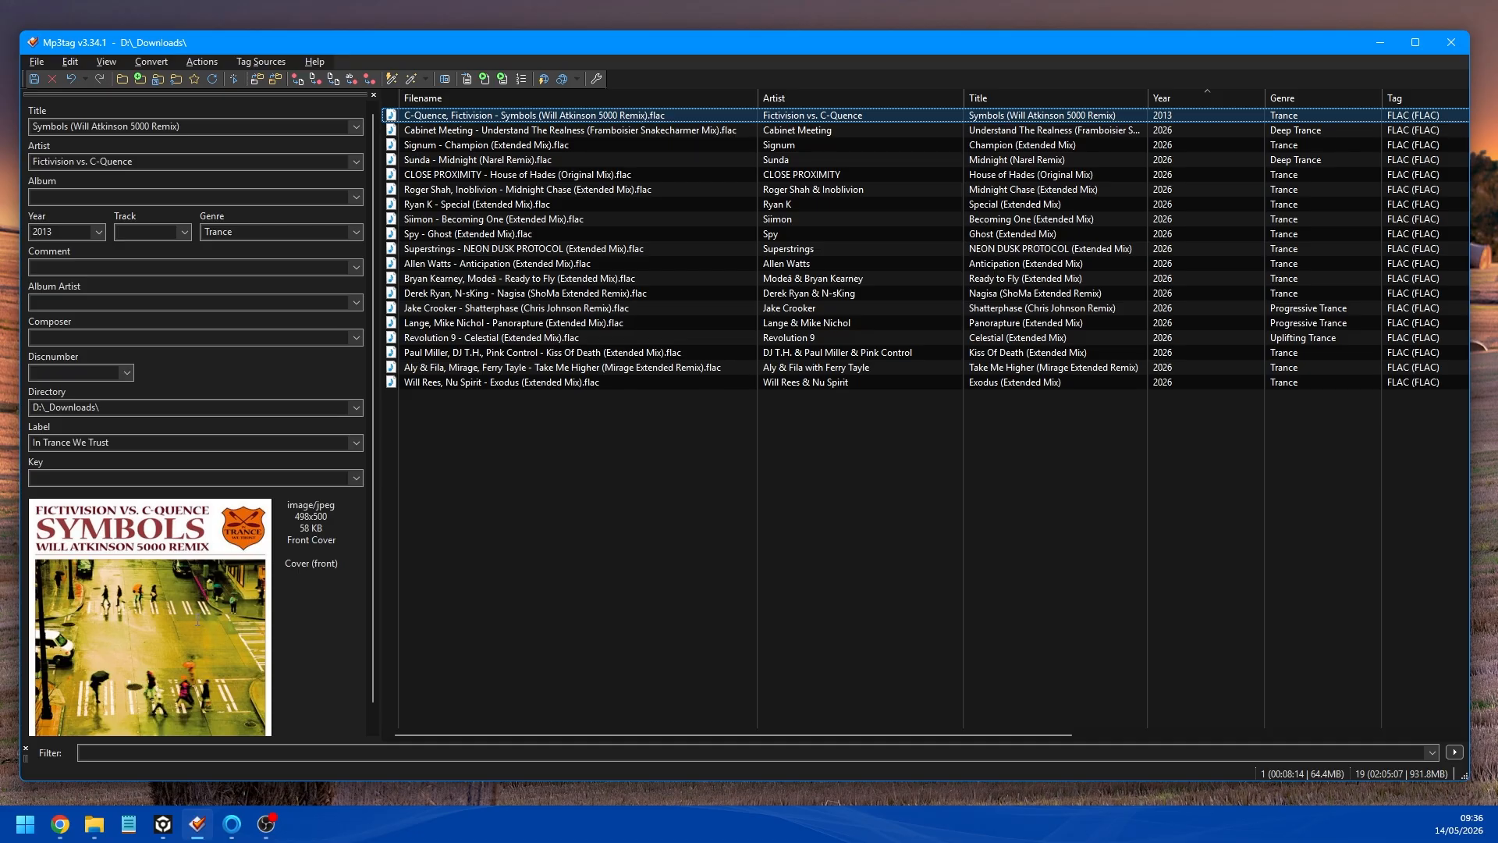
key("Down")
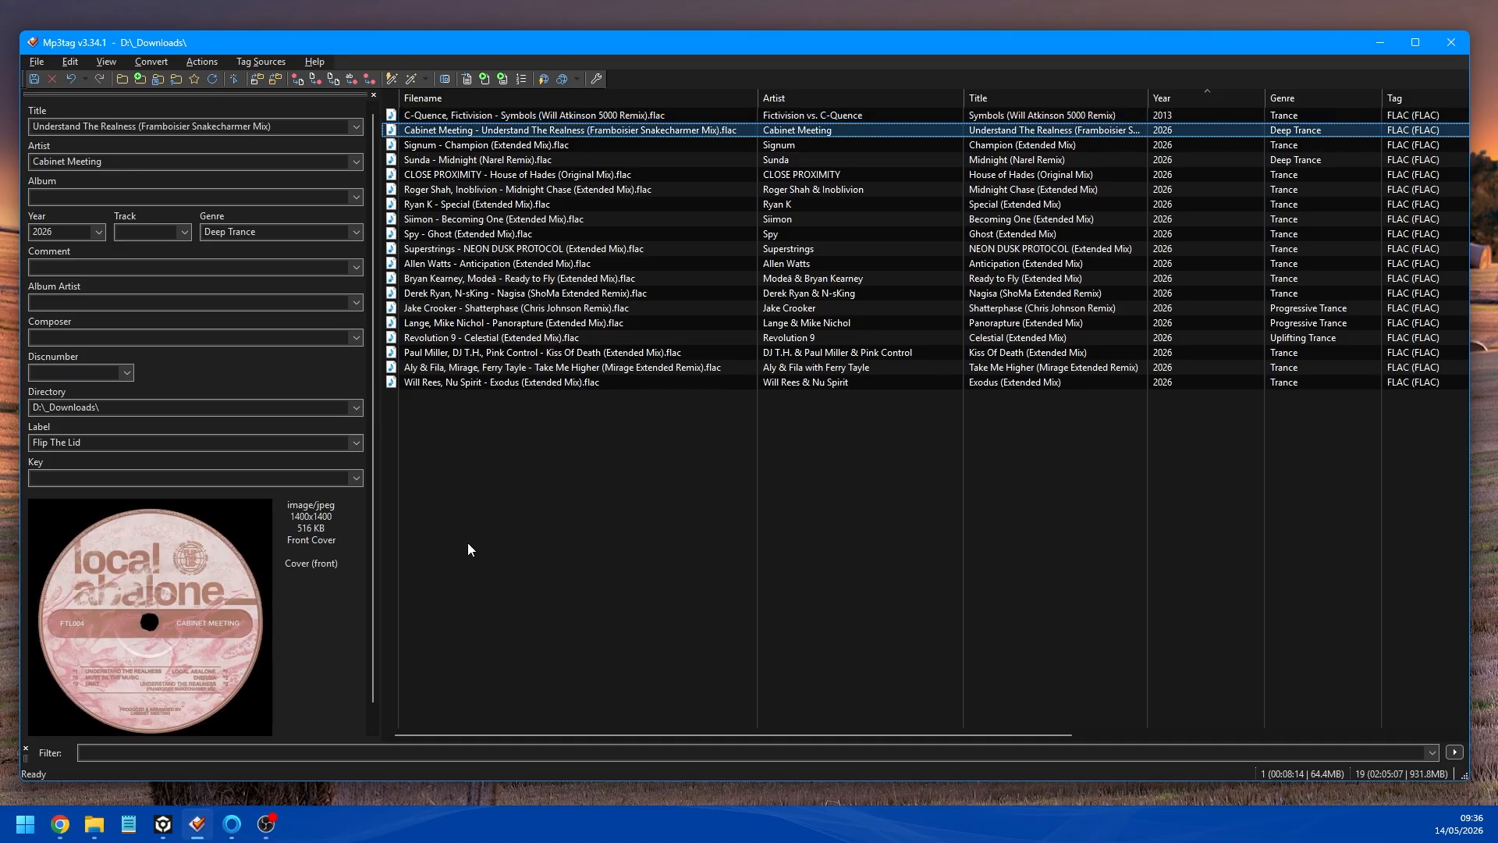
key("Down")
key("Down")
key("Down")
key("Down")
key("Down")
key("Down")
key("Down")
key("Down")
key("Down")
key("Down")
key("Down")
key("Down")
key("Down")
key("Down")
key("Down")
key("Down")
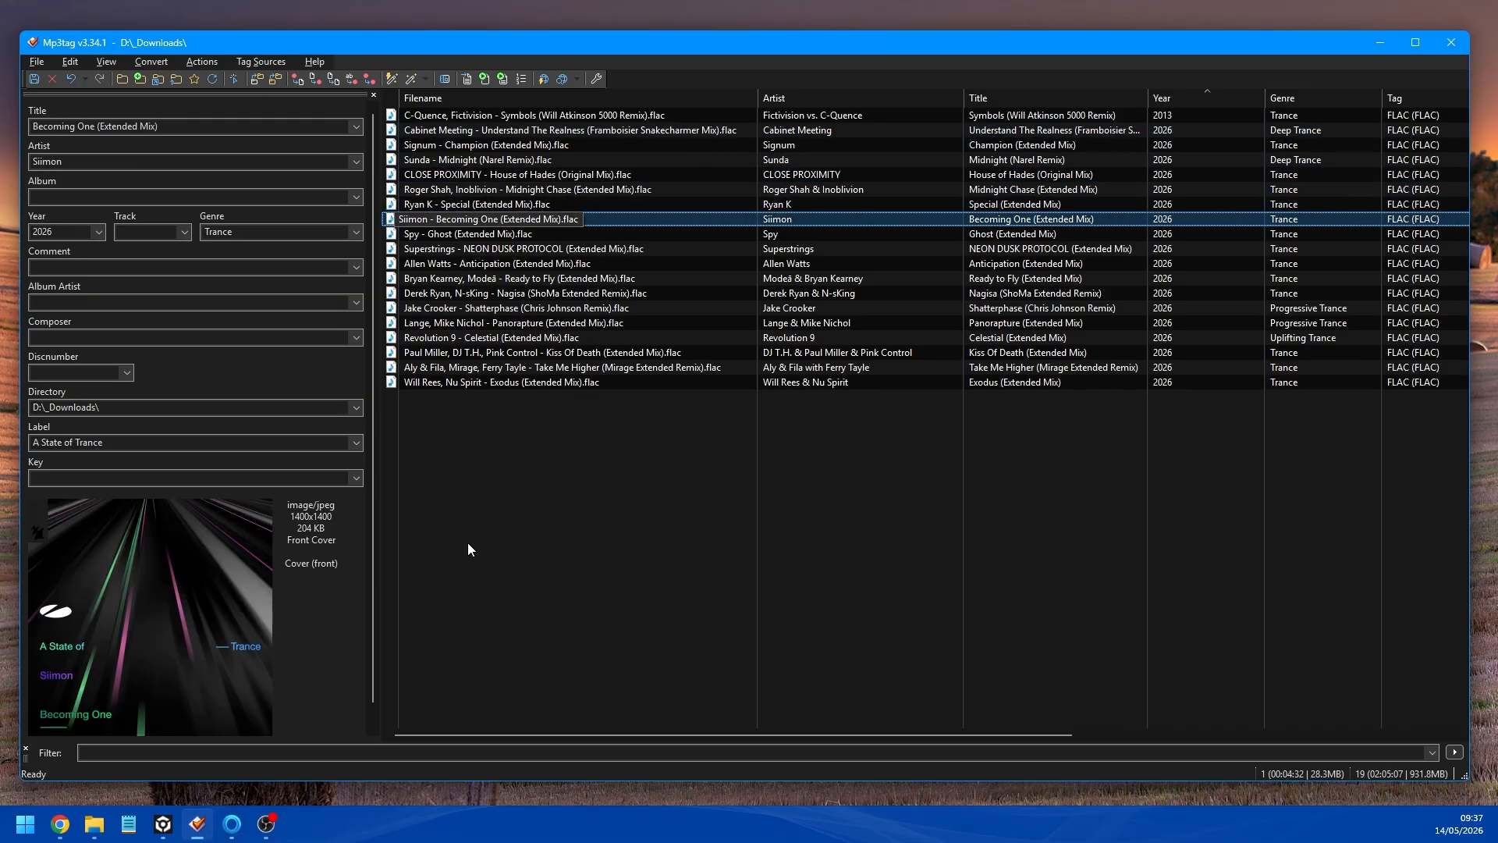
key("Down")
key("ctrl+space")
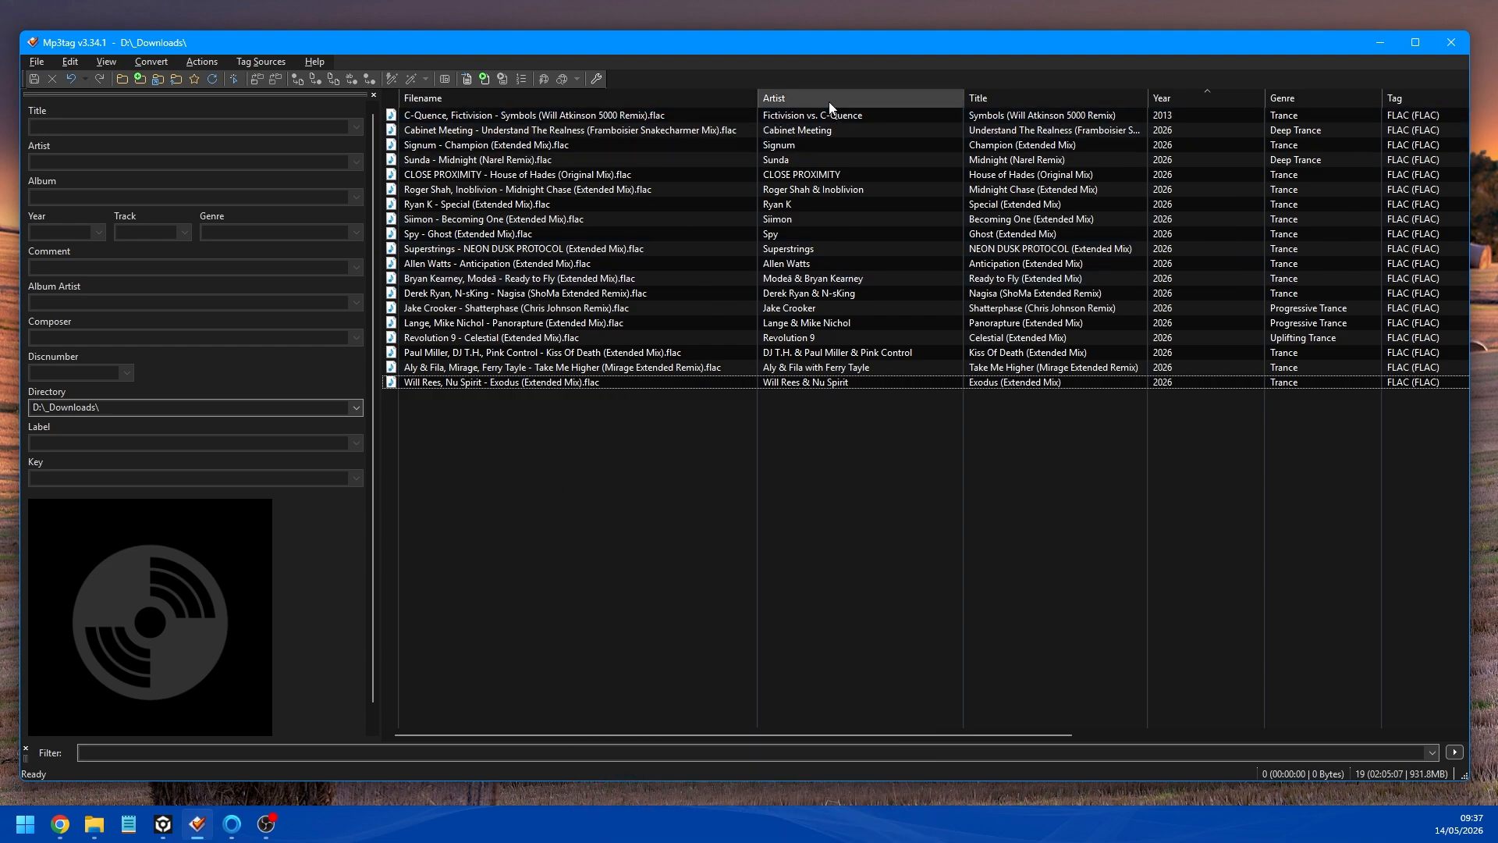
- Rename all listed files from their tags using the Tag - Filename conversion with format string %artist% - %title%
left_click_drag(666, 460, 457, 106)
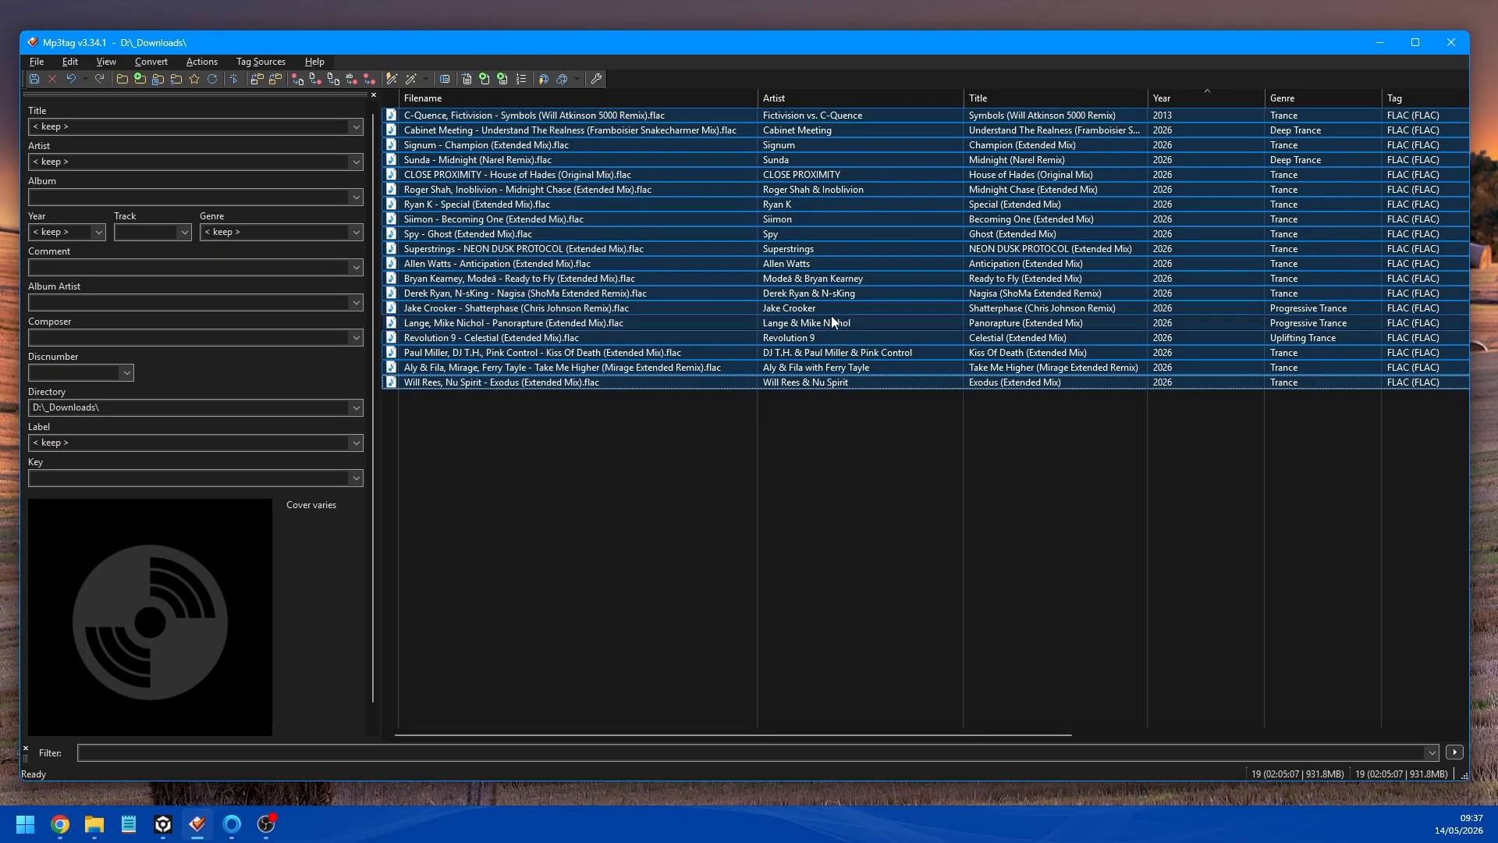
right_click(475, 119)
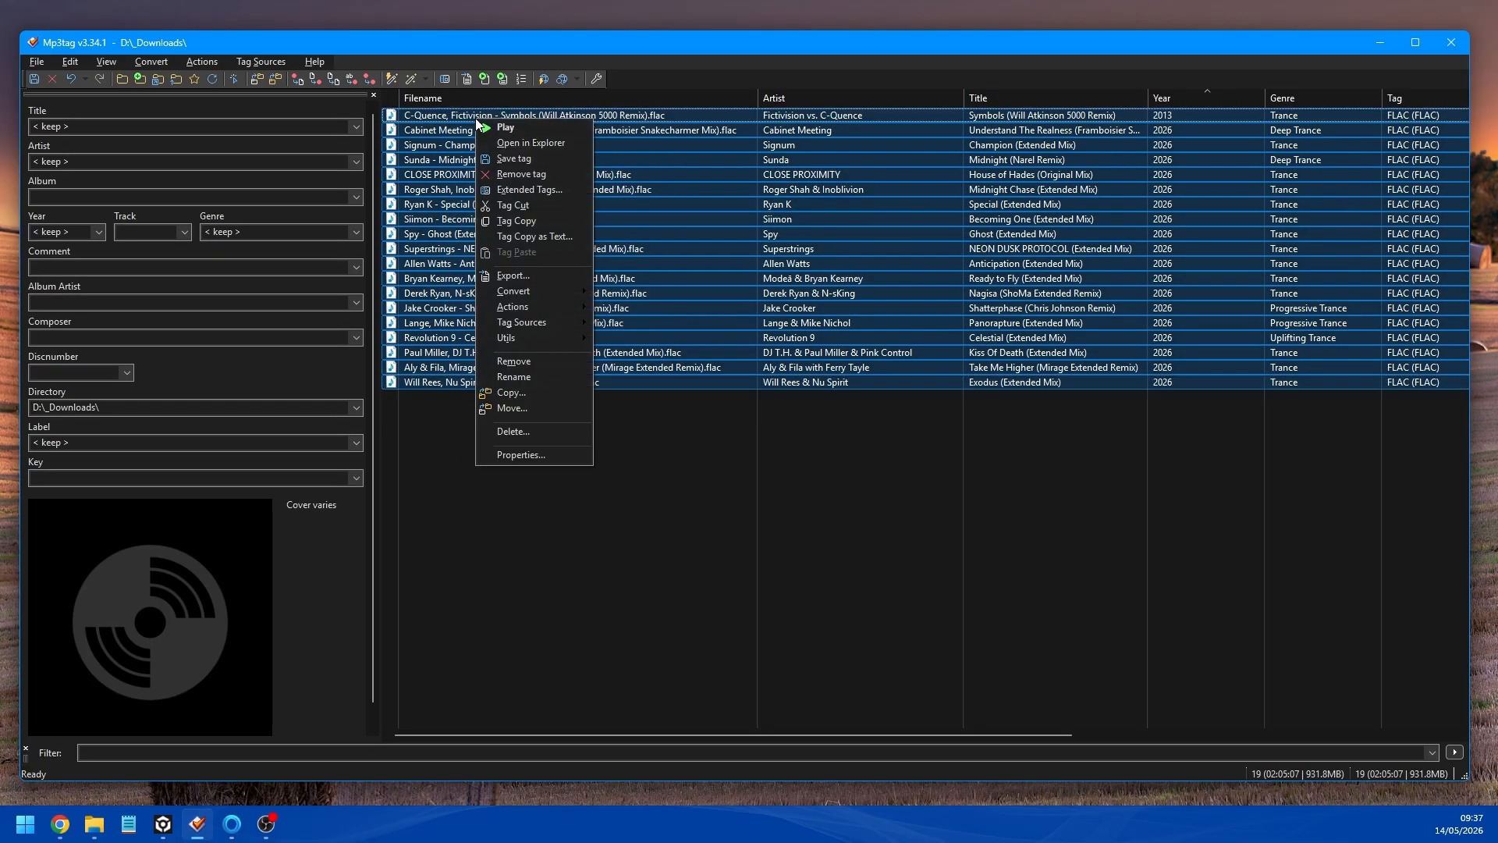
mouse_move(537, 294)
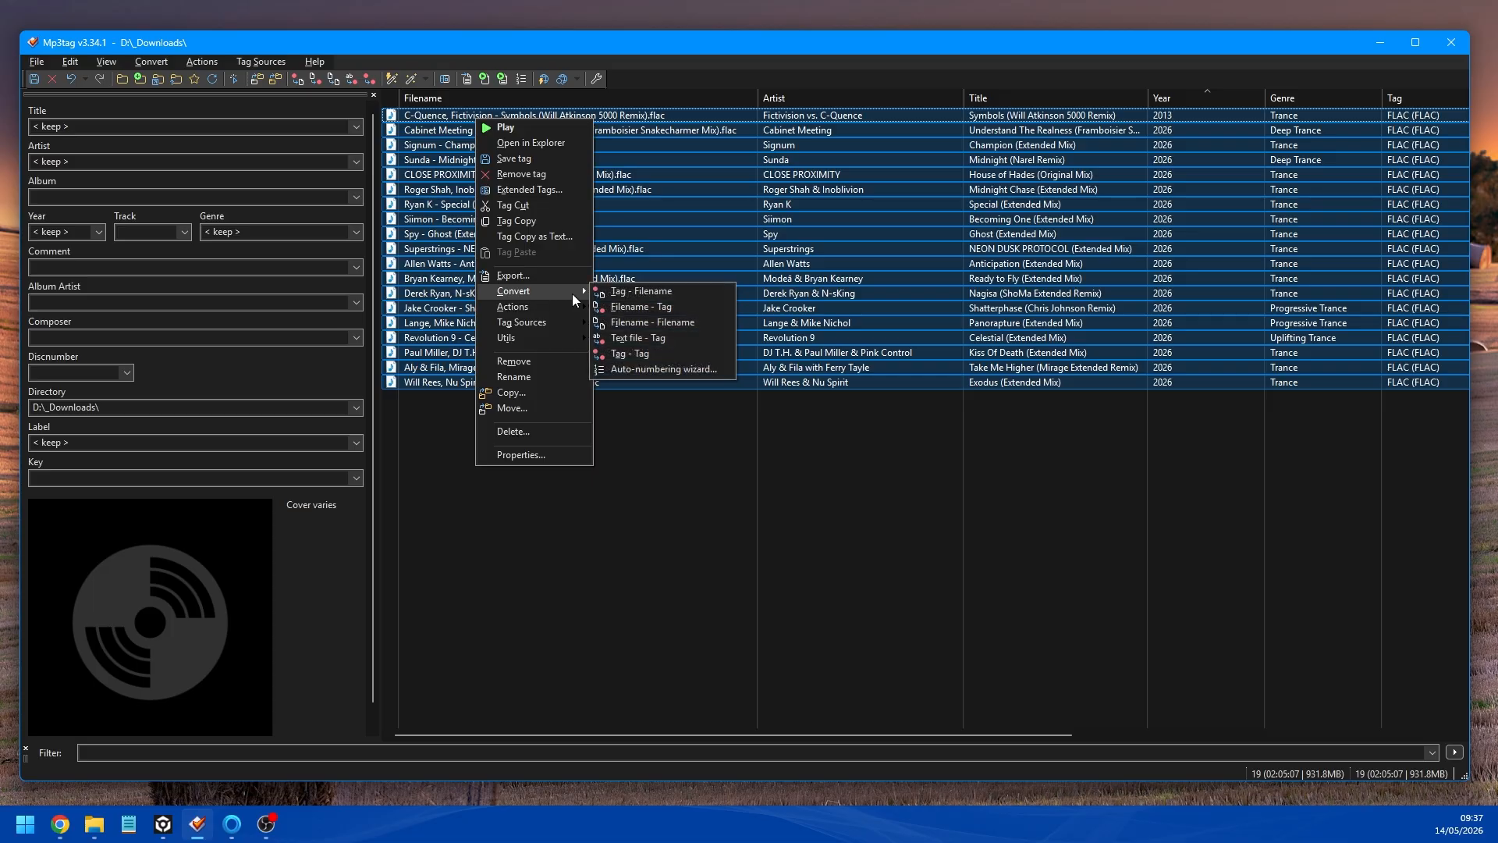
left_click(643, 294)
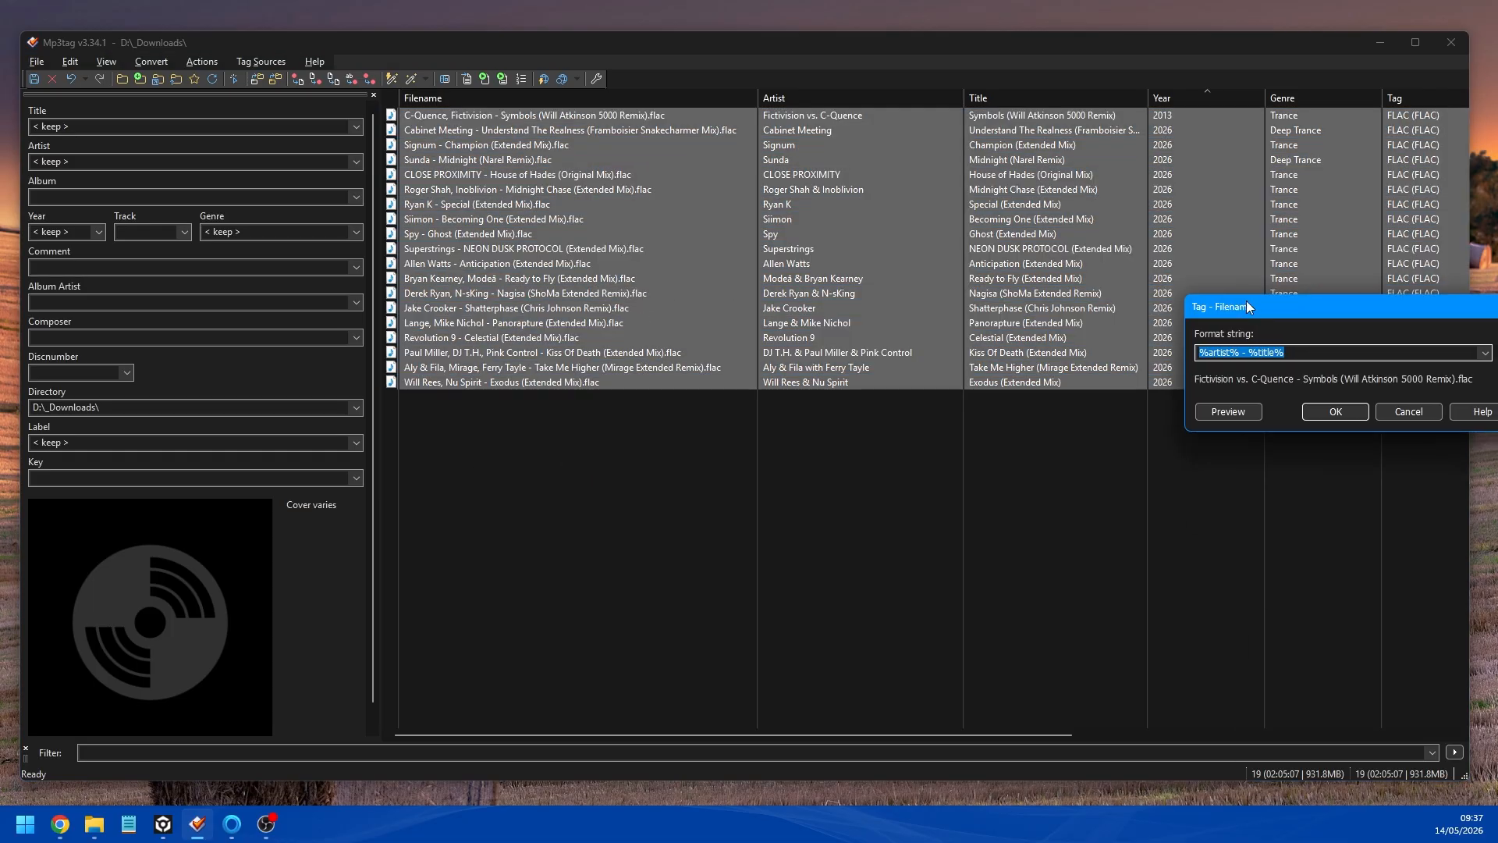
left_click_drag(1226, 292, 608, 413)
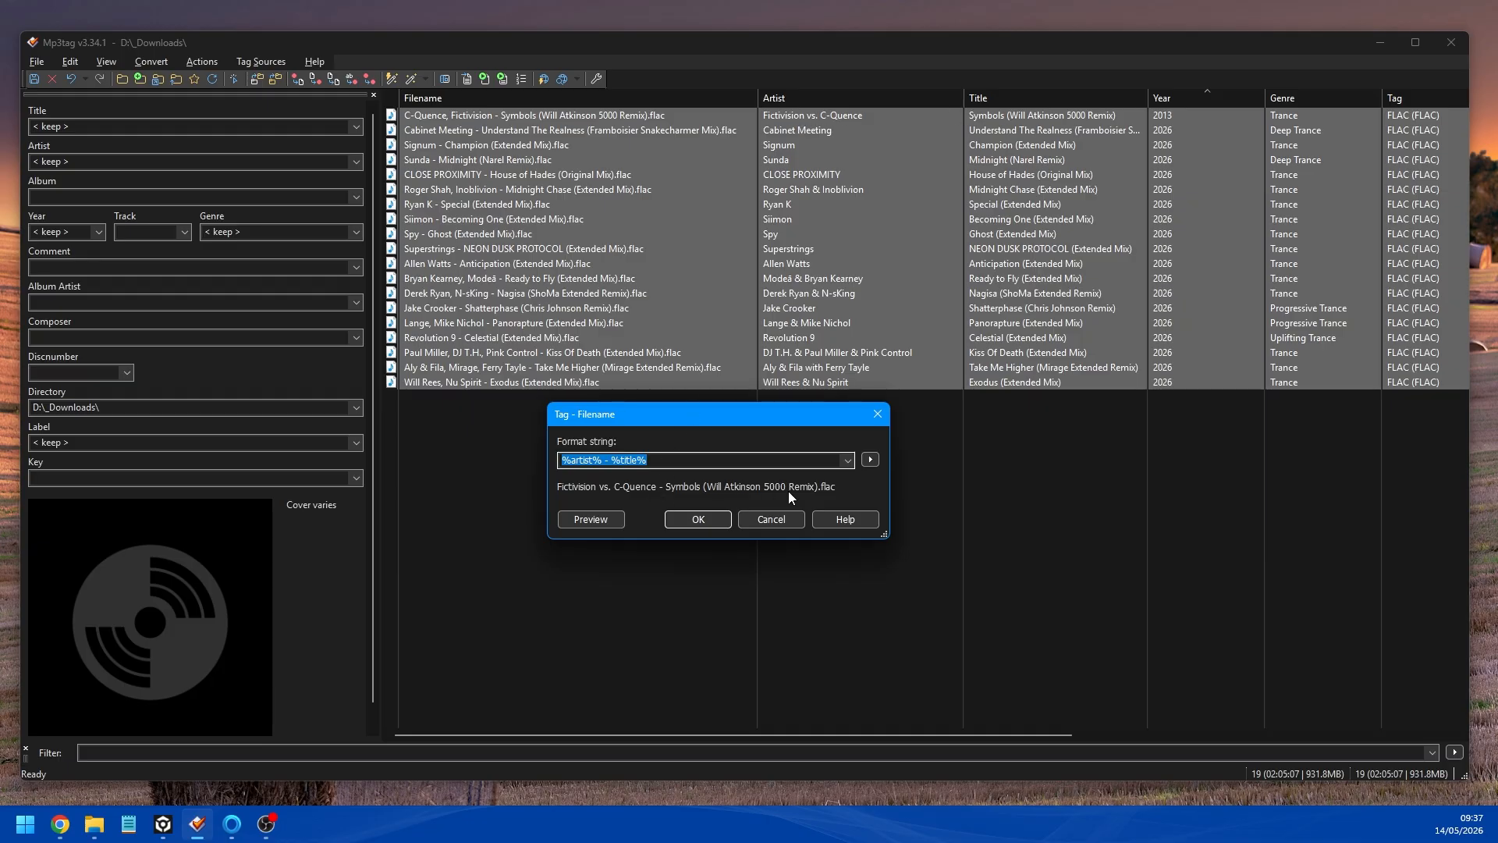
left_click(709, 519)
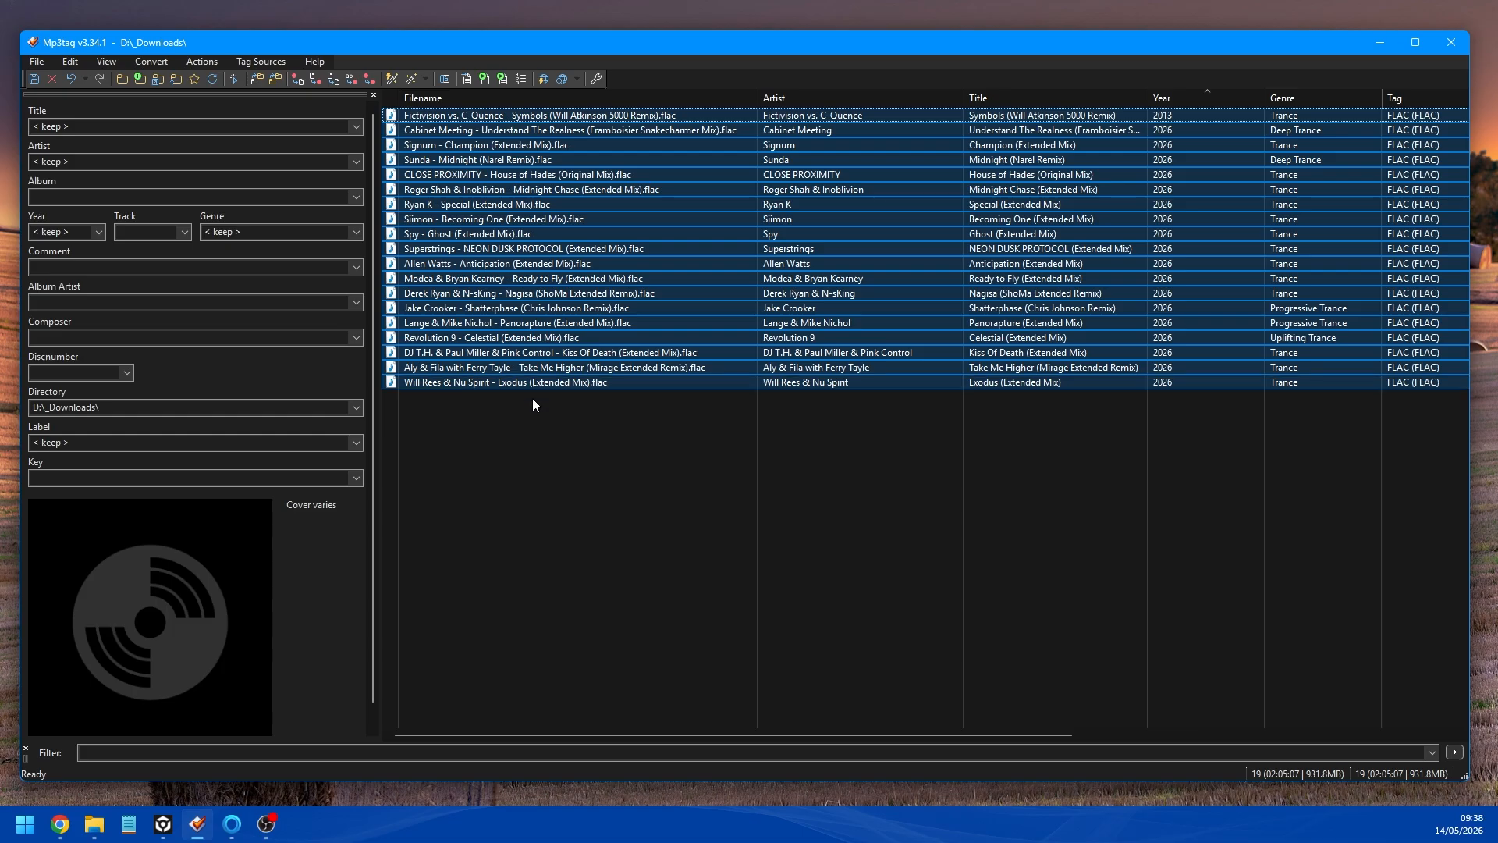
left_click(552, 434)
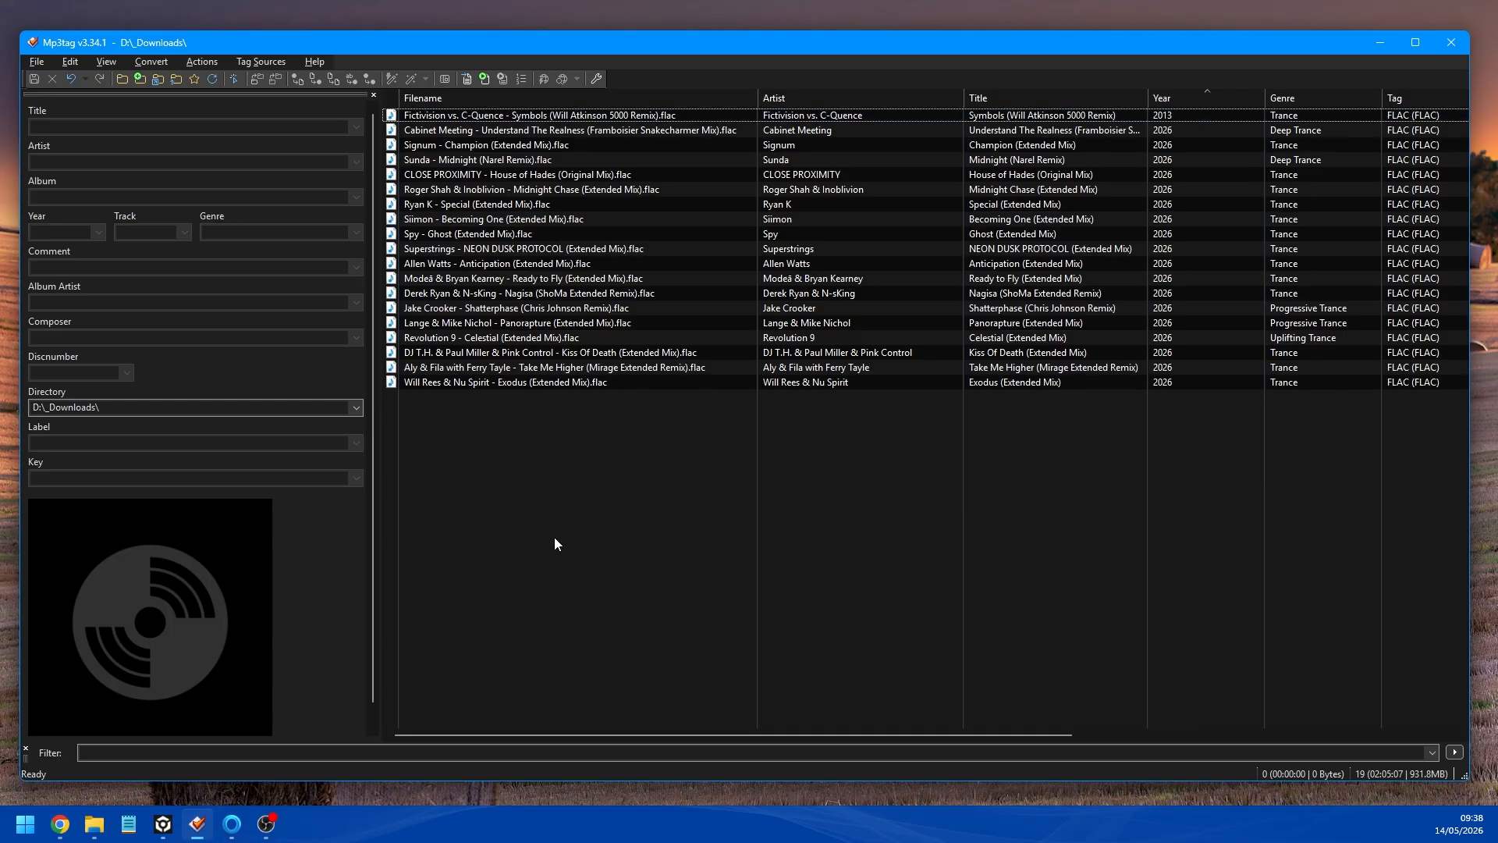
- Close Mp3tag, open the _Downloads folder on the Music (D:) drive in File Explorer, and sort its files by genre
left_click(1452, 42)
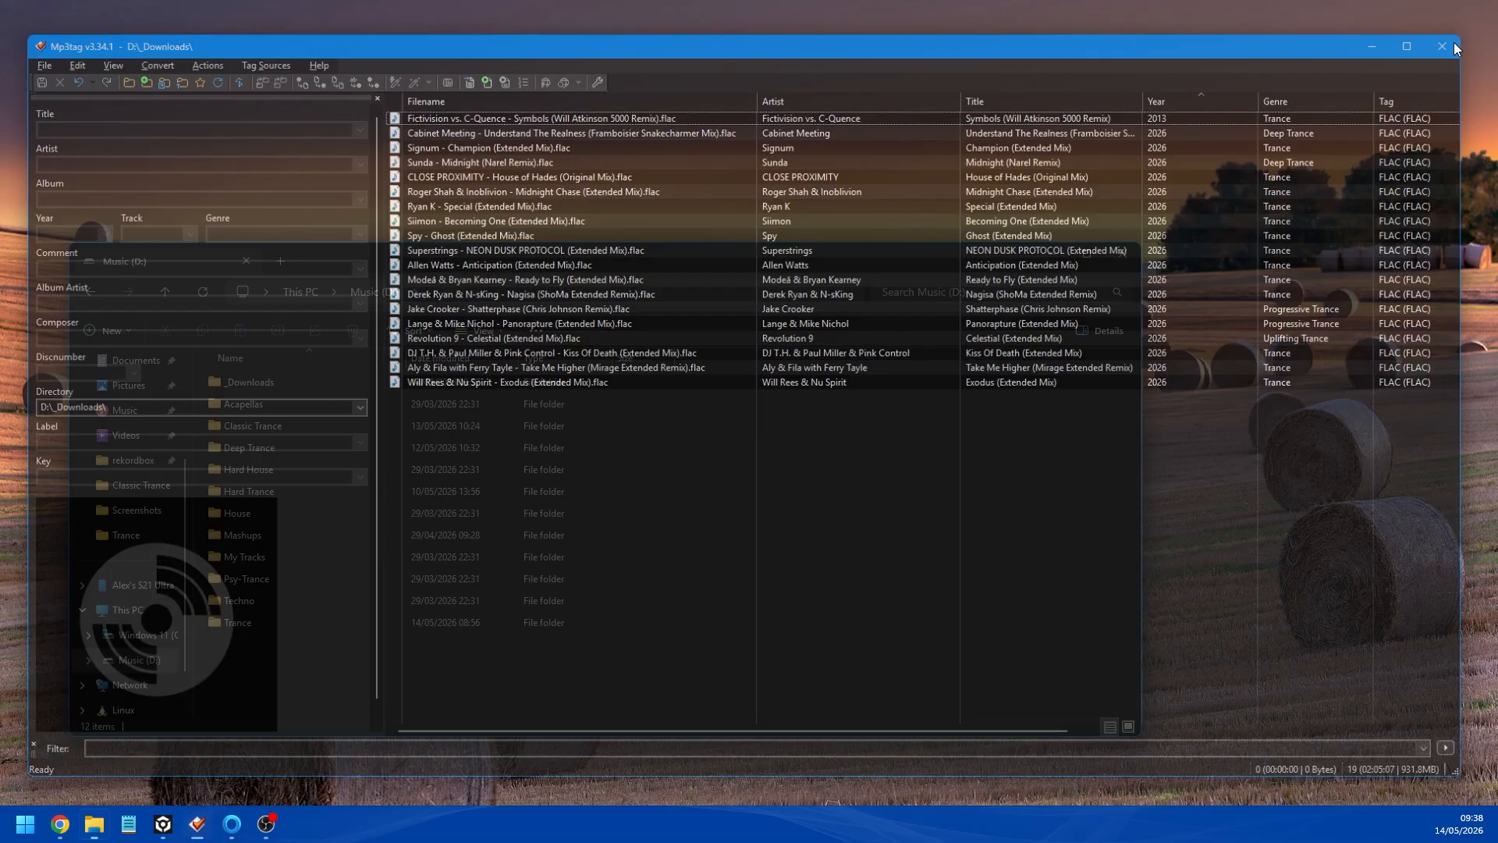
double_click(246, 383)
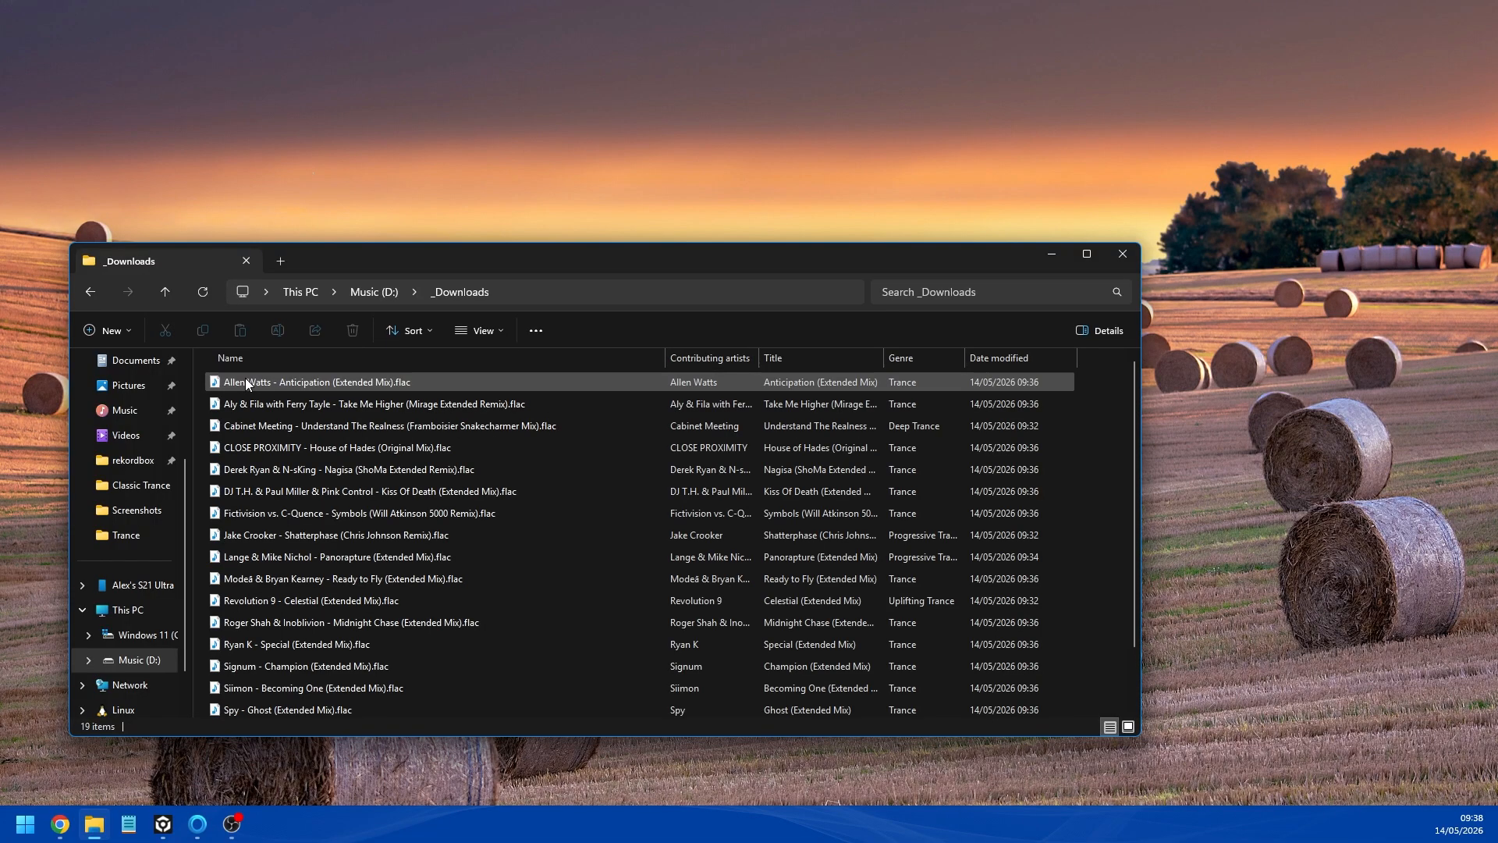
left_click(916, 357)
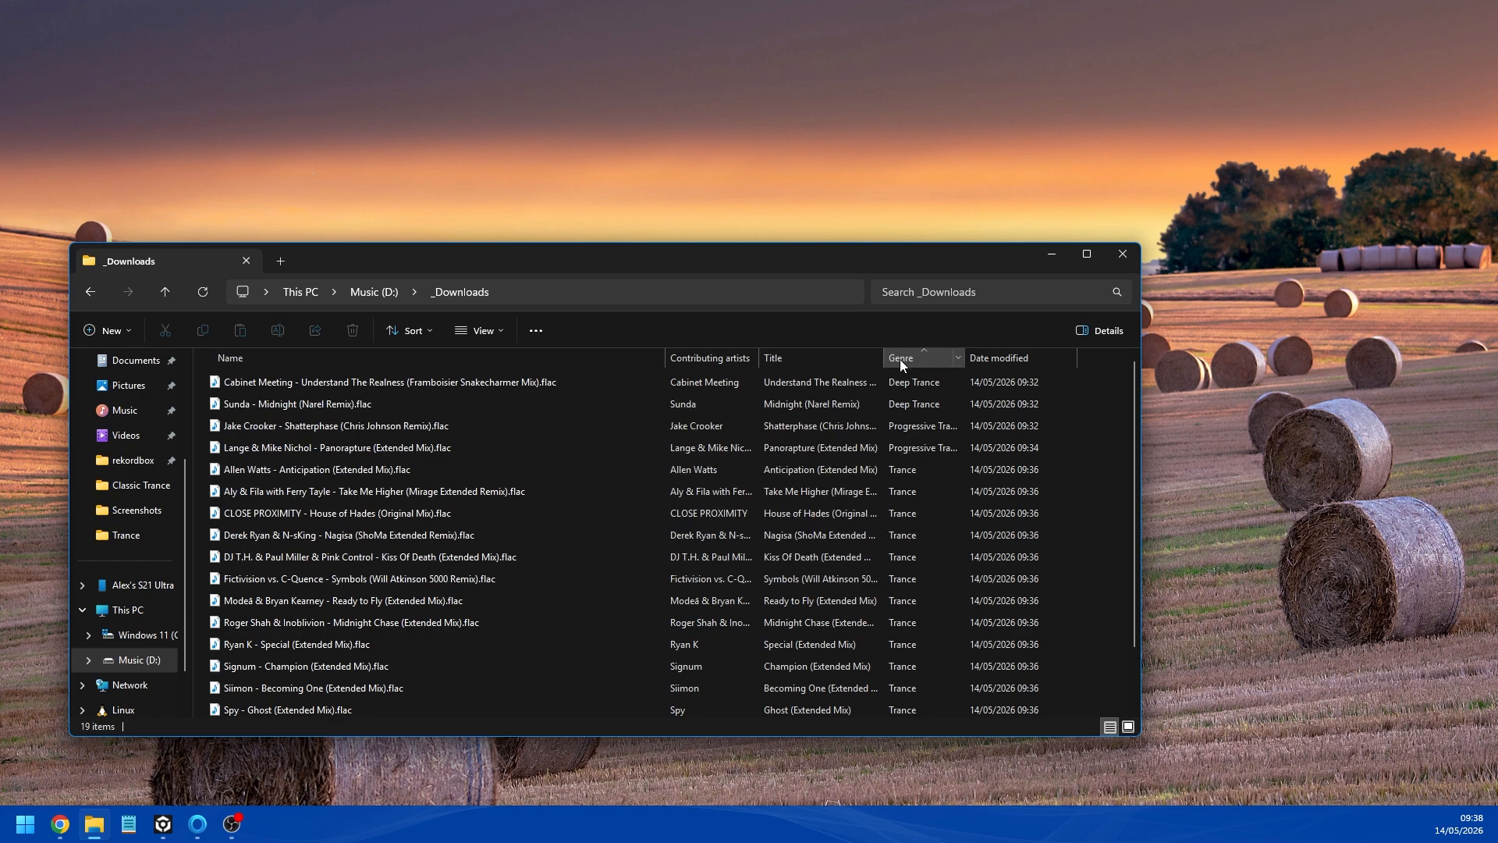
- Move the Cabinet Meeting and Sunda tracks from _Downloads into the Deep Trance folder on the Music (D:) drive
left_click(365, 382)
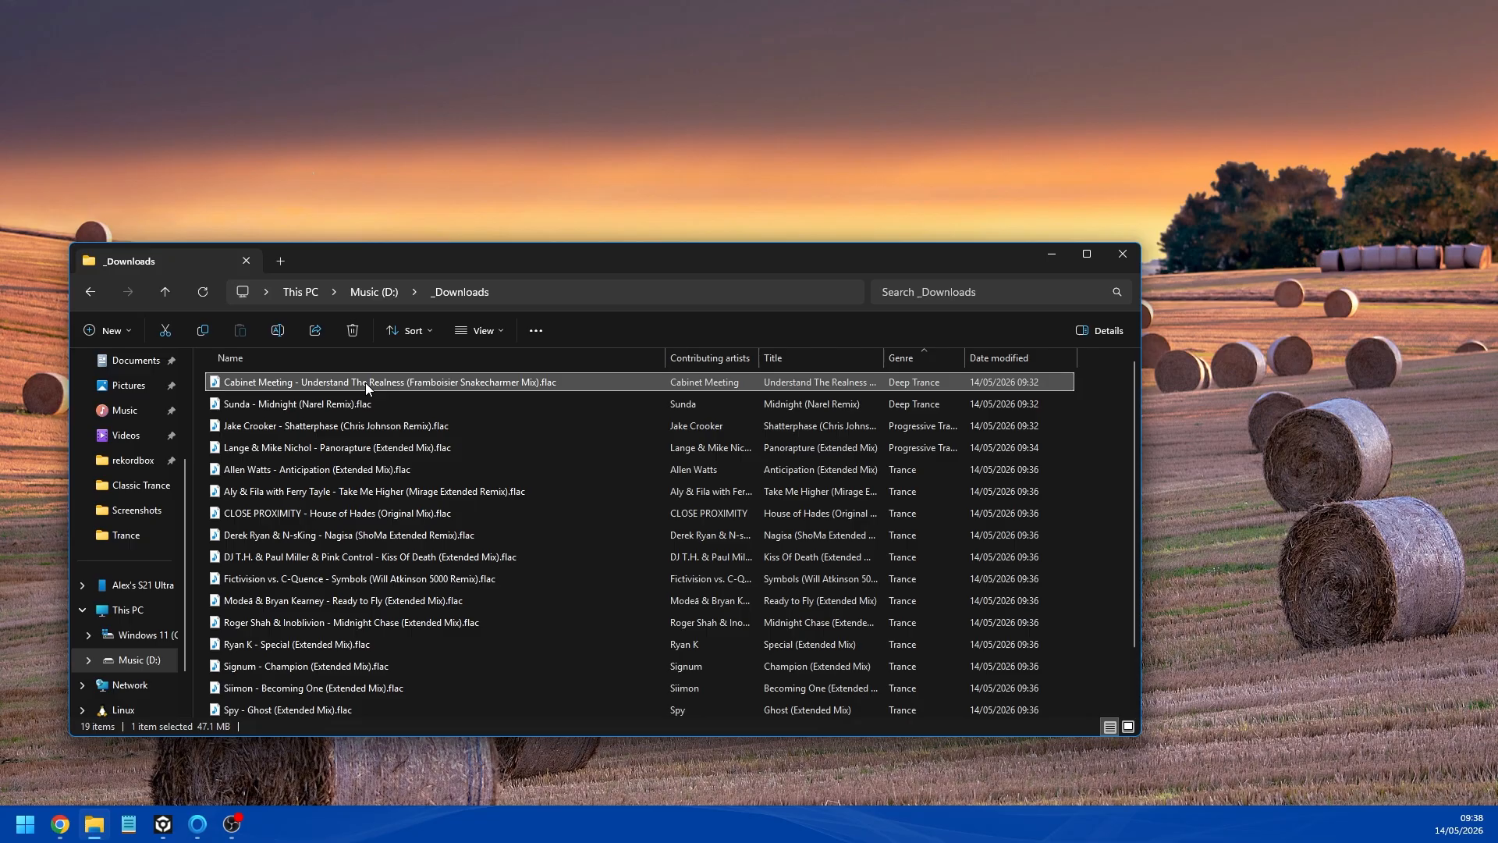
left_click(363, 408, "ctrl")
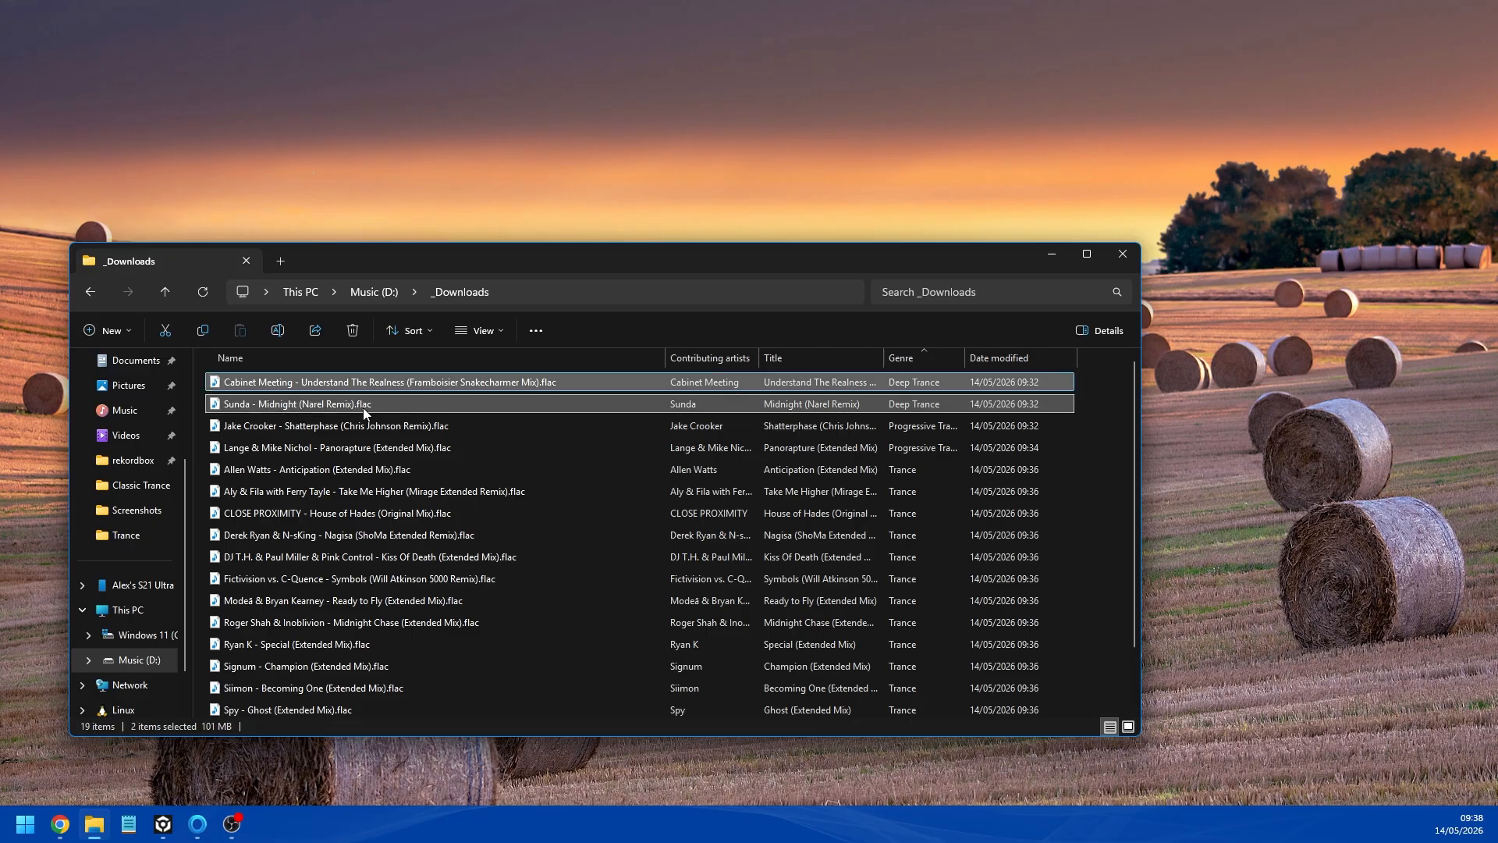
left_click(171, 334)
left_click(164, 294)
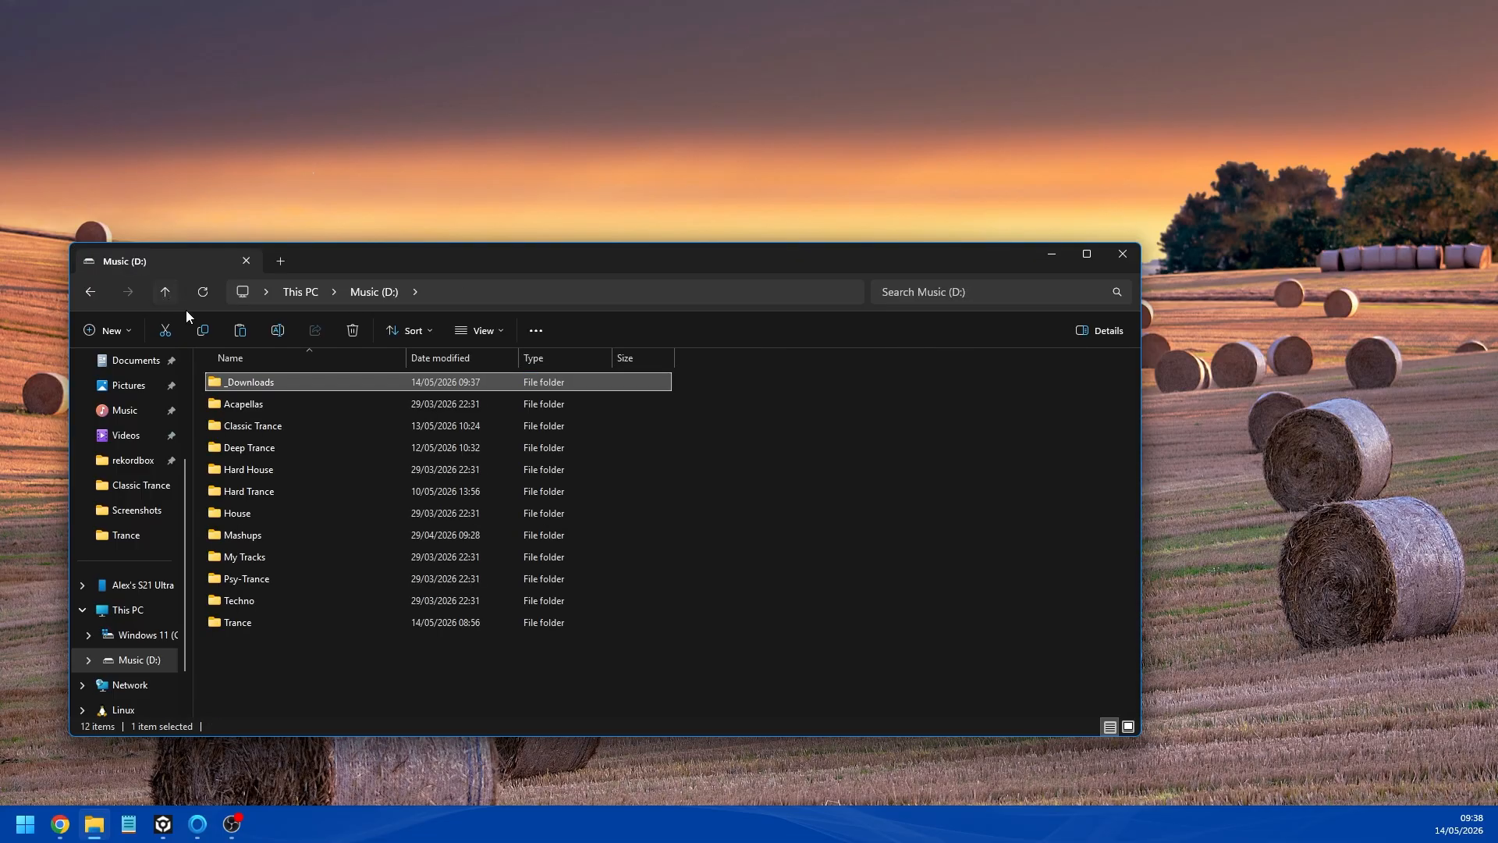
double_click(260, 447)
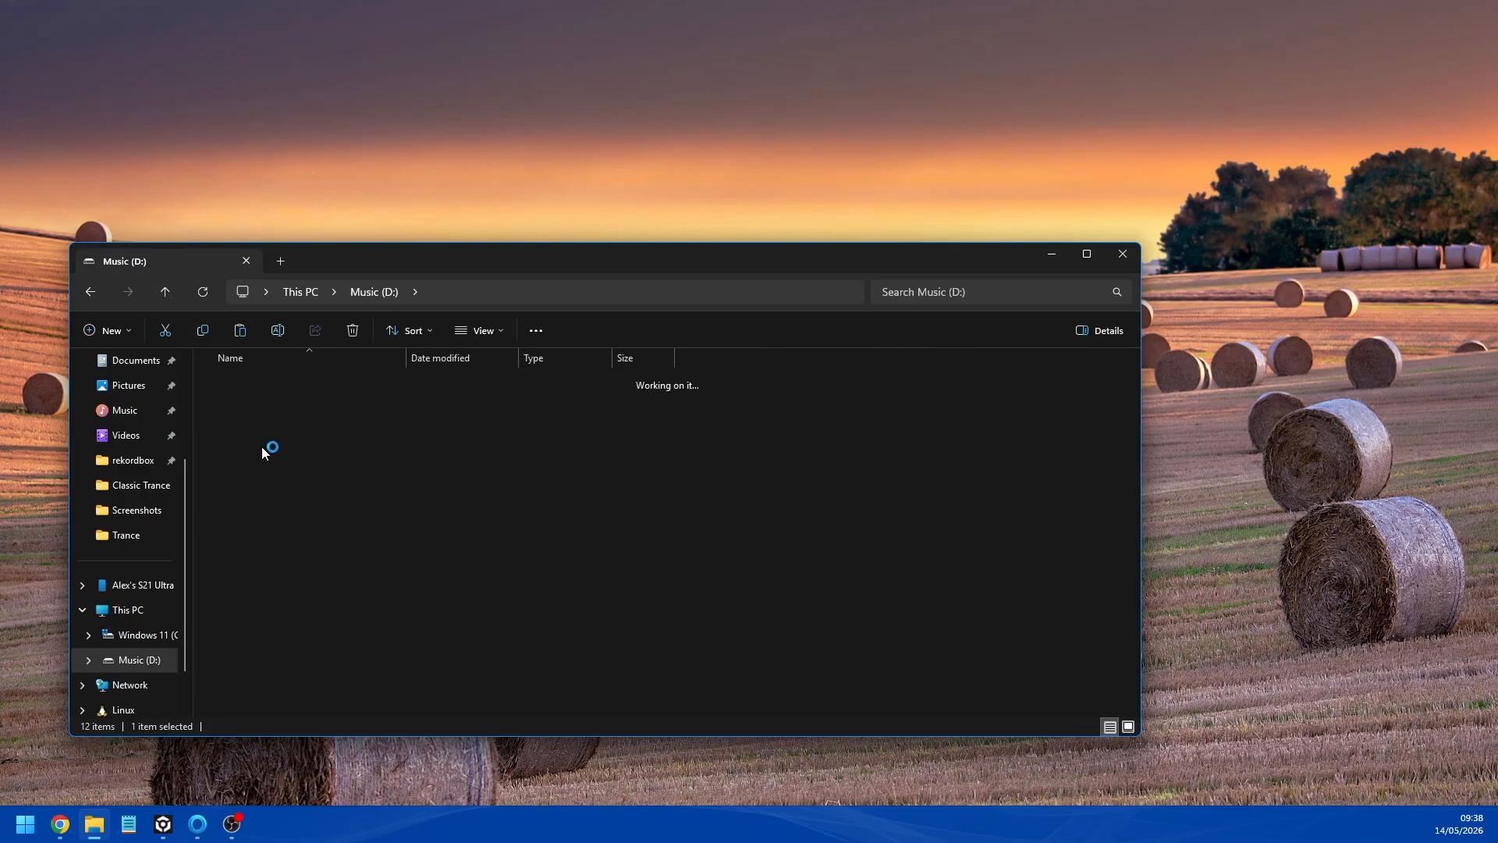
left_click(241, 331)
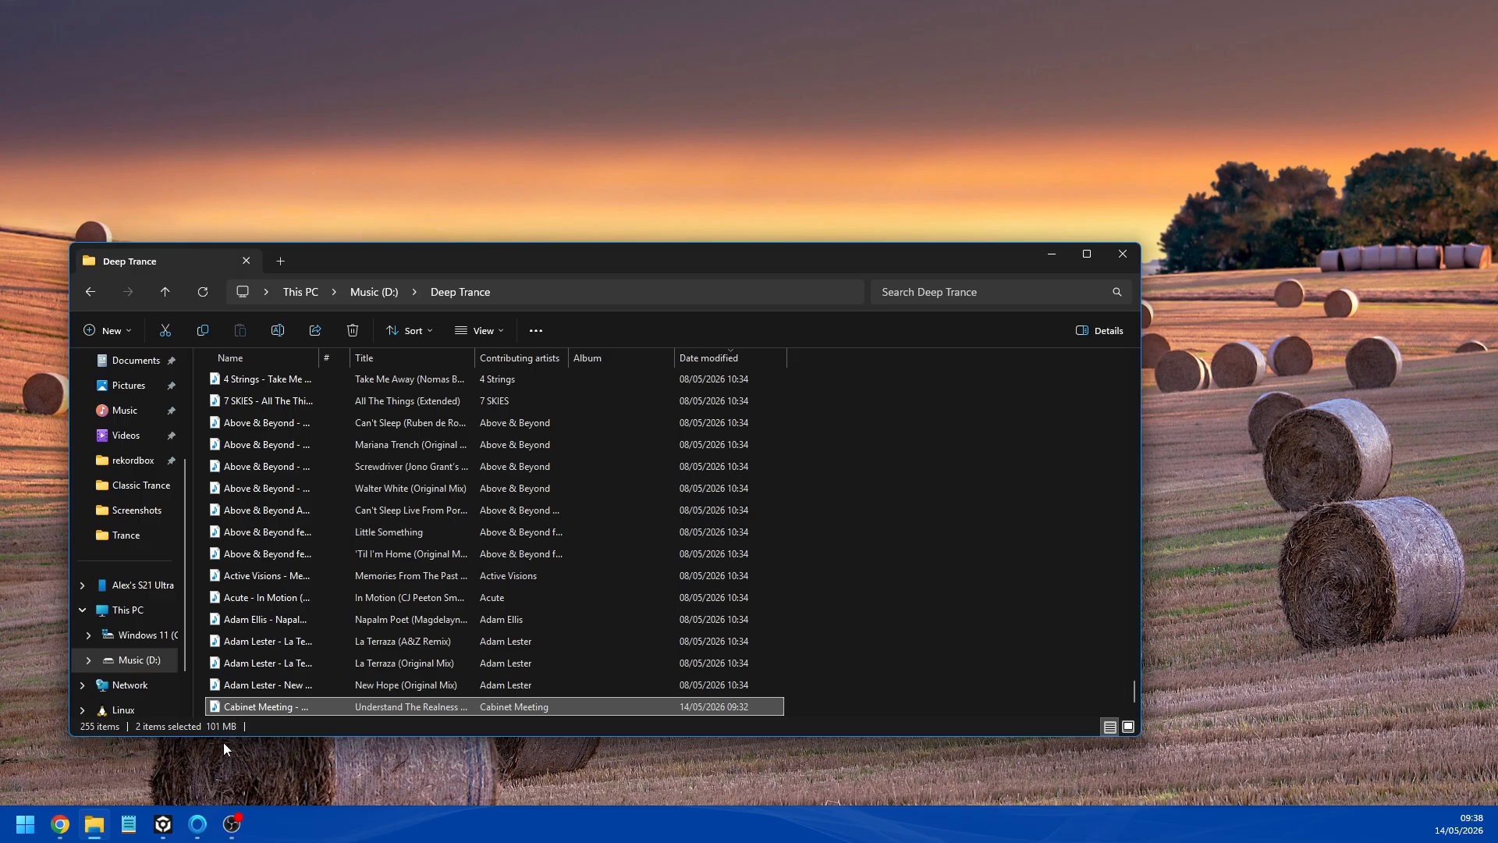
- Import the two newly moved Deep Trance tracks into the rekordbox collection, and return to the Deep Trance folder in File Explorer
mouse_move(165, 824)
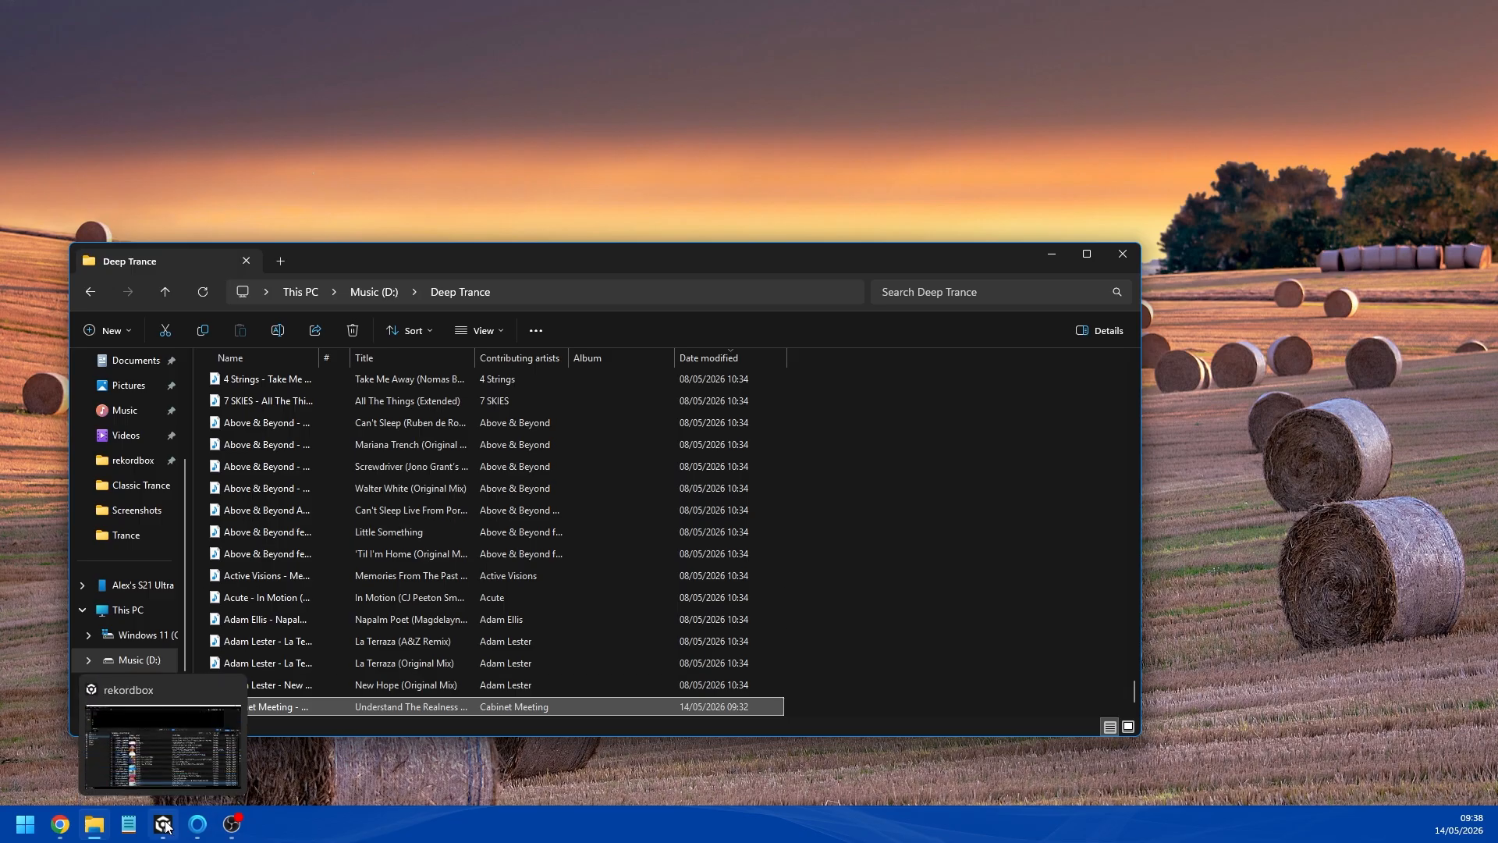
left_click(165, 825)
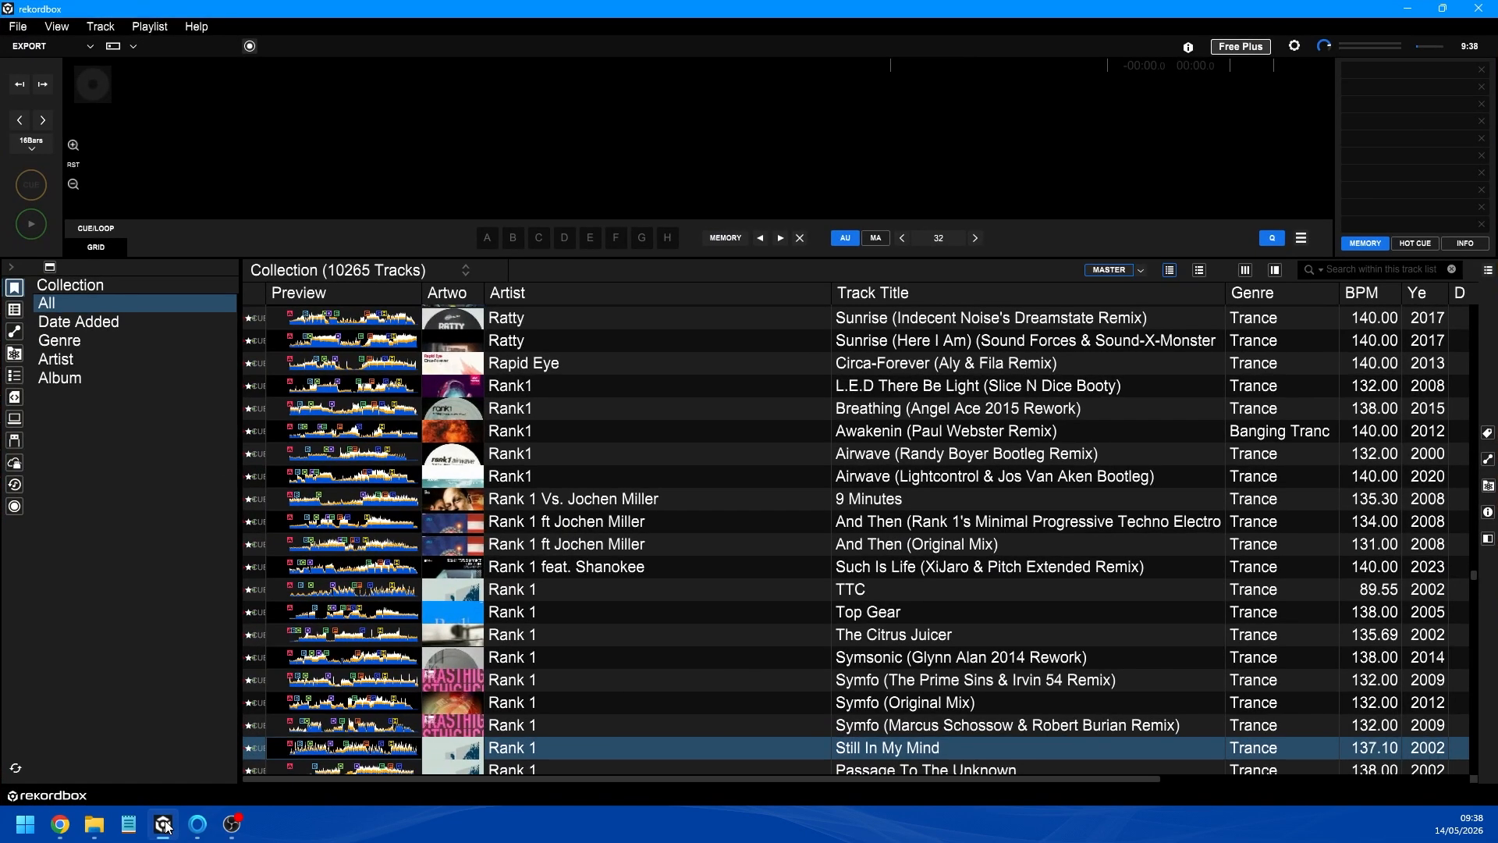
left_click(96, 826)
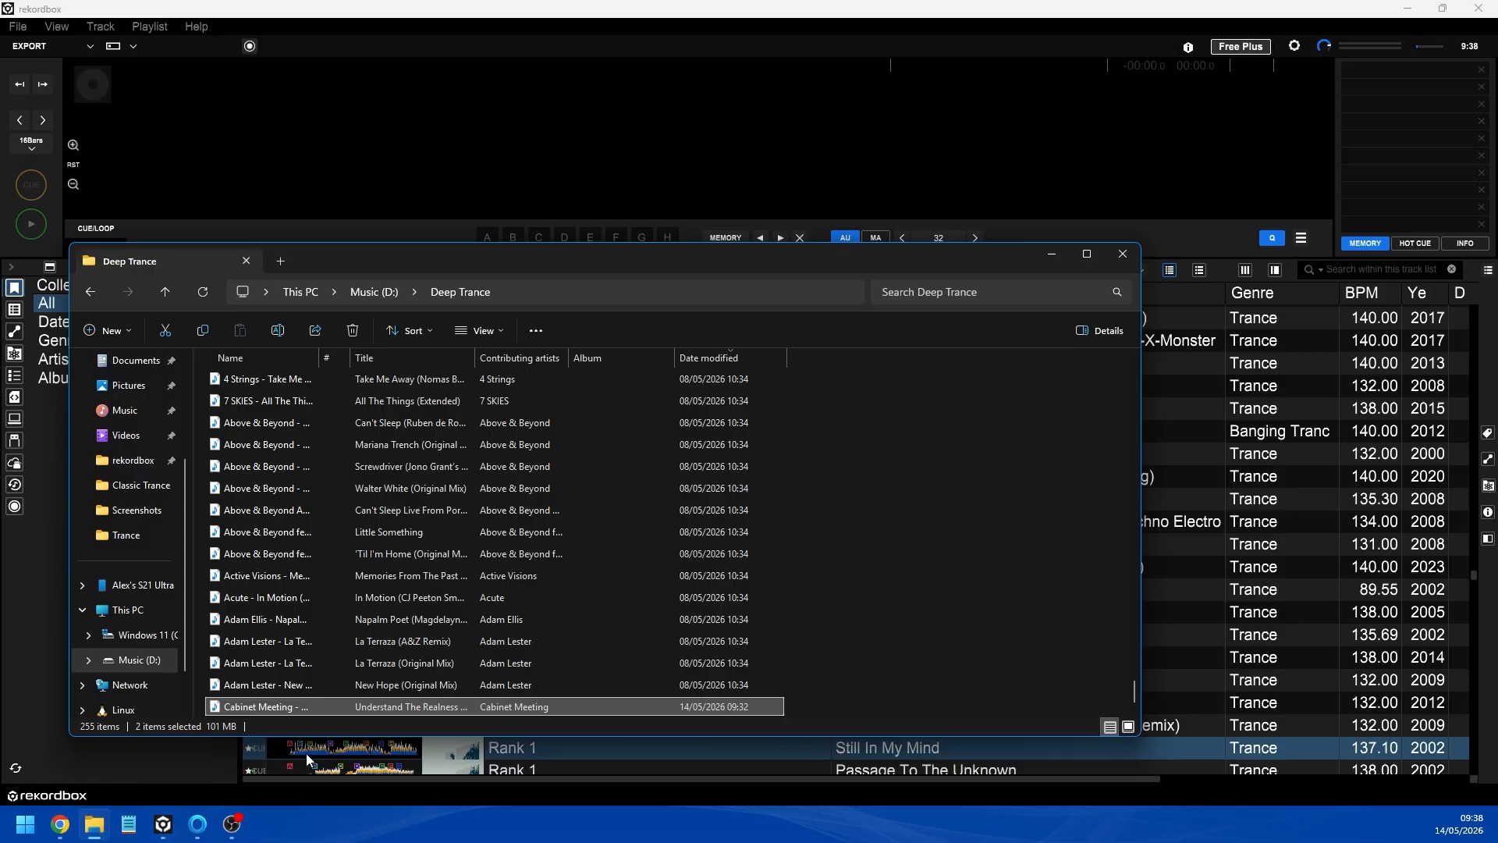
left_click_drag(324, 704, 1188, 462)
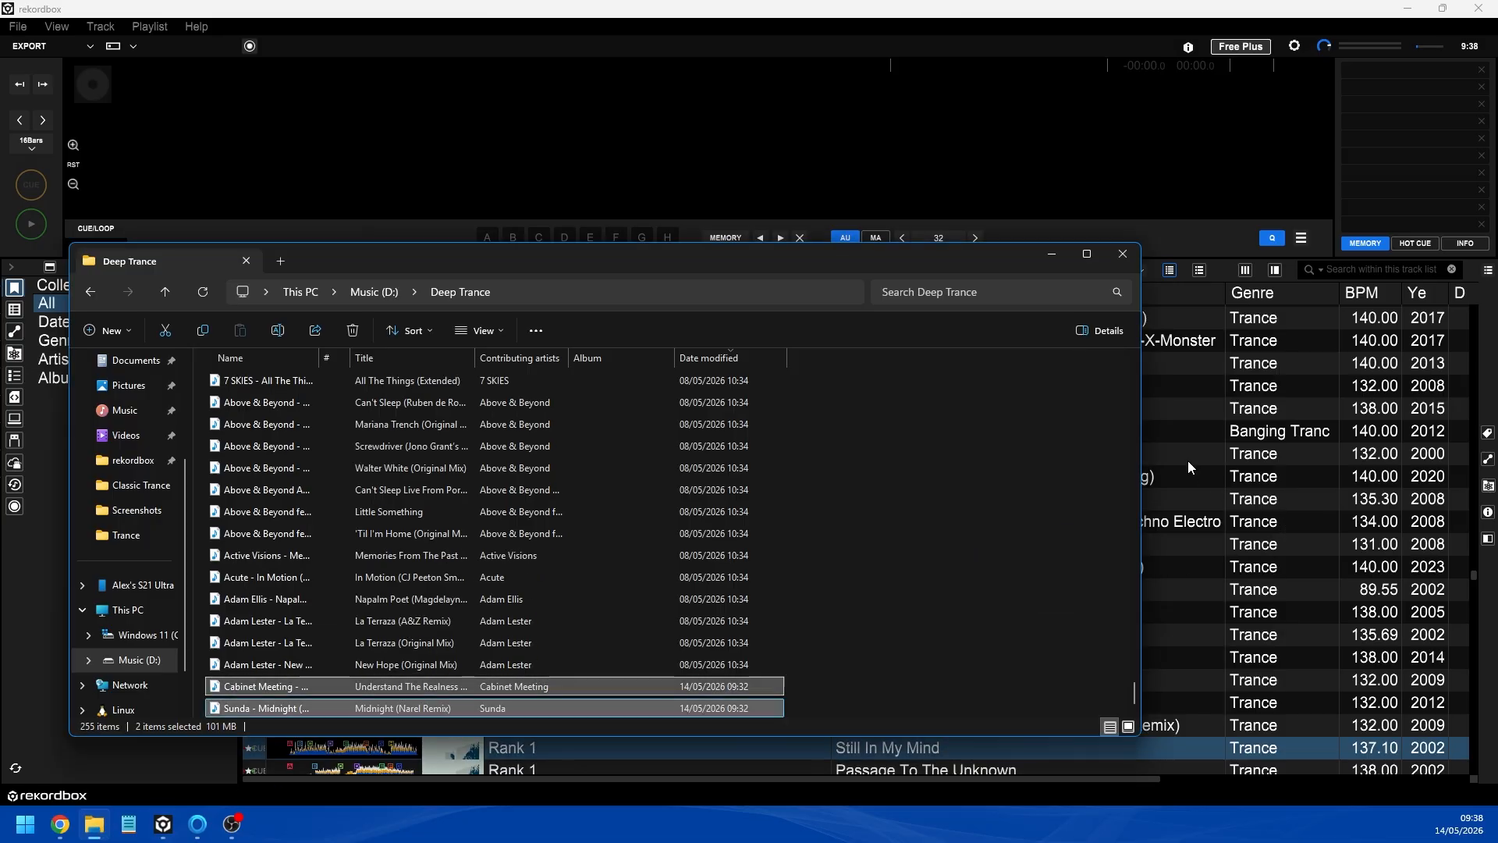
left_click(1182, 14)
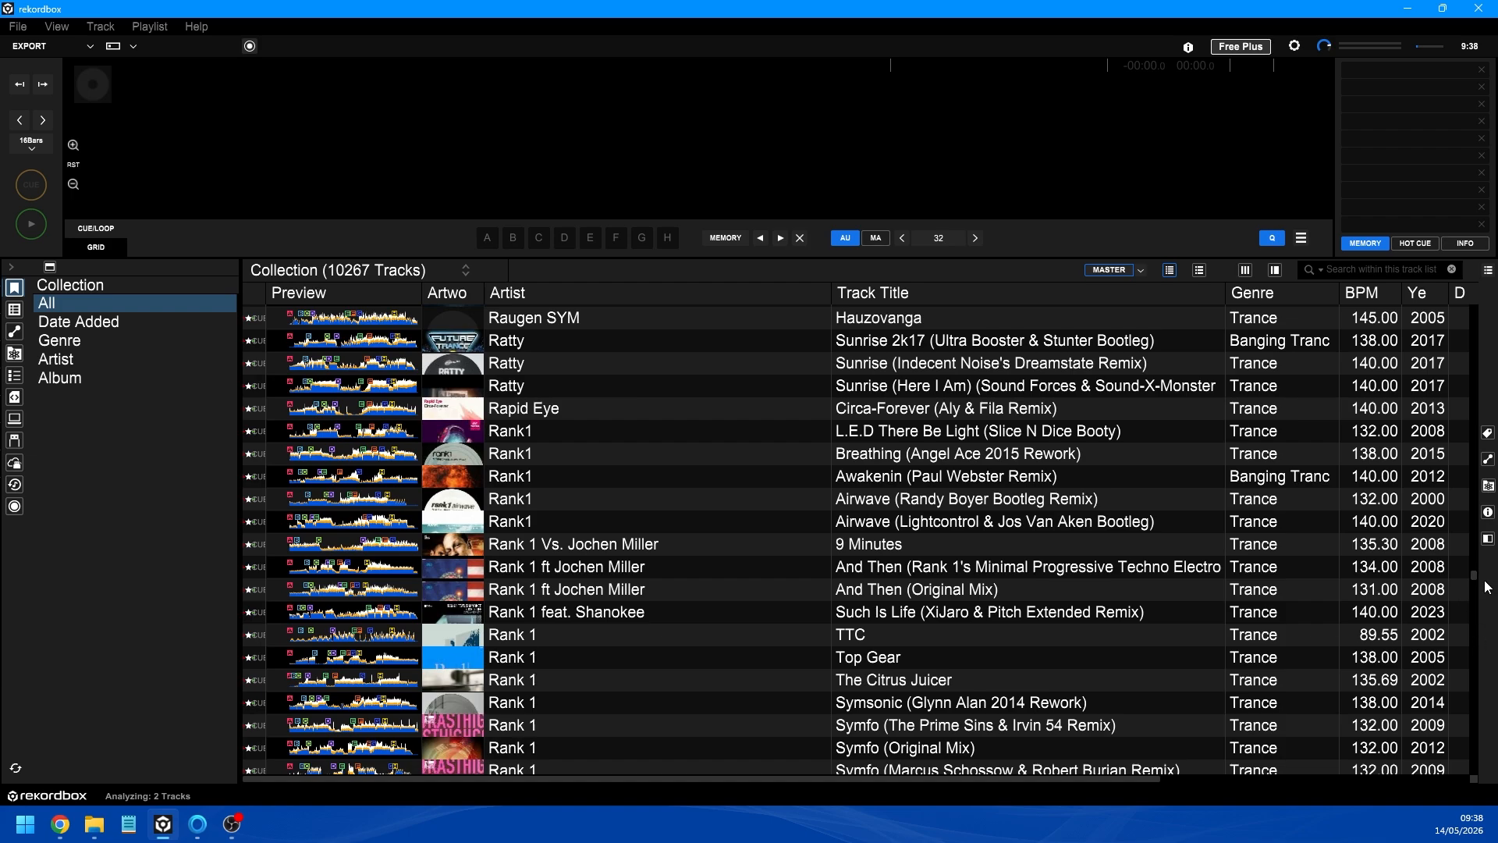
left_click_drag(1475, 577, 1464, 305)
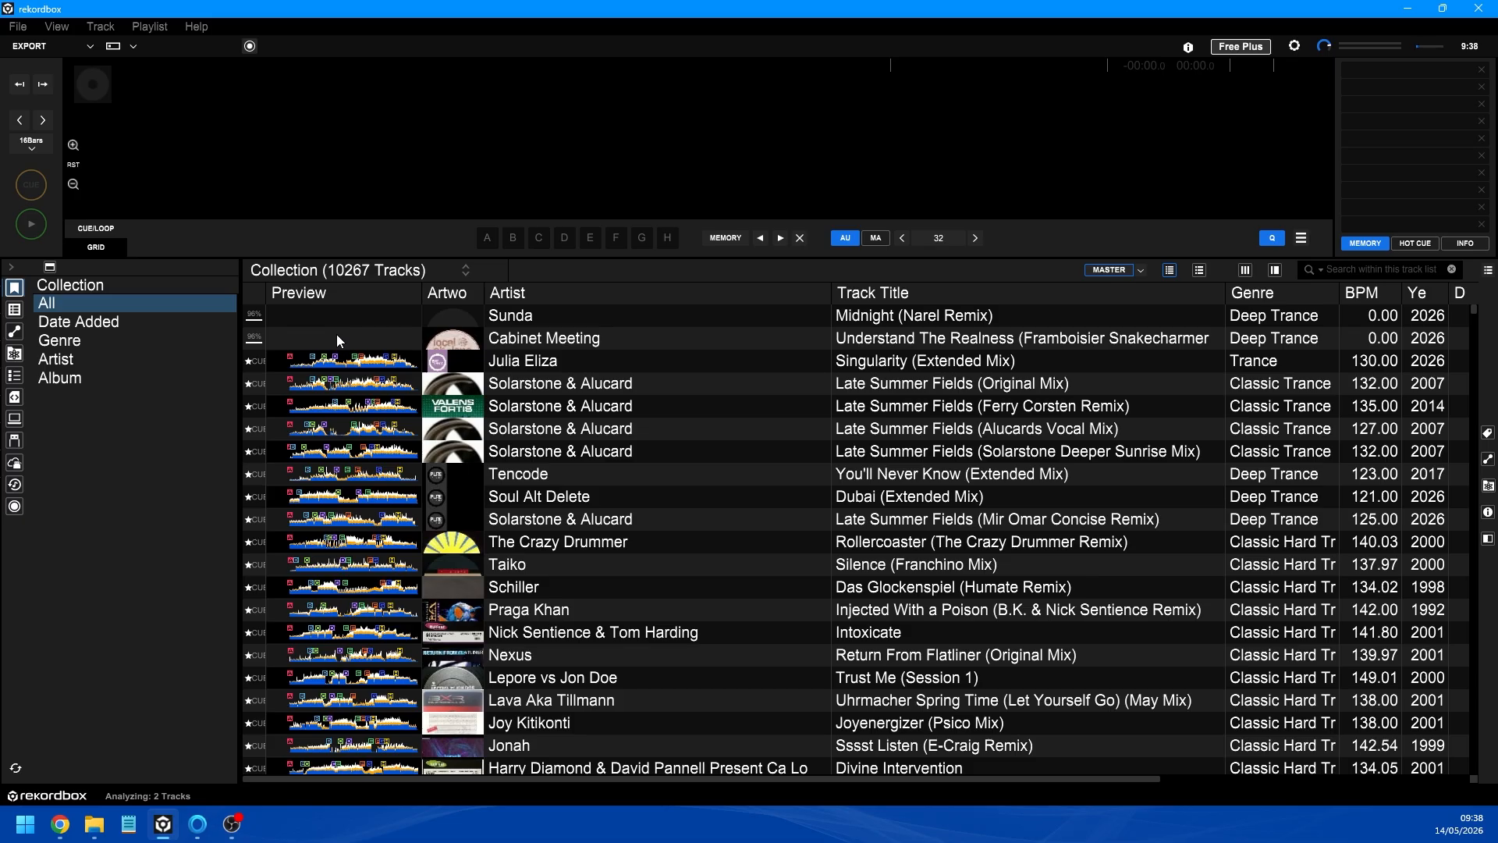
key("alt+Tab")
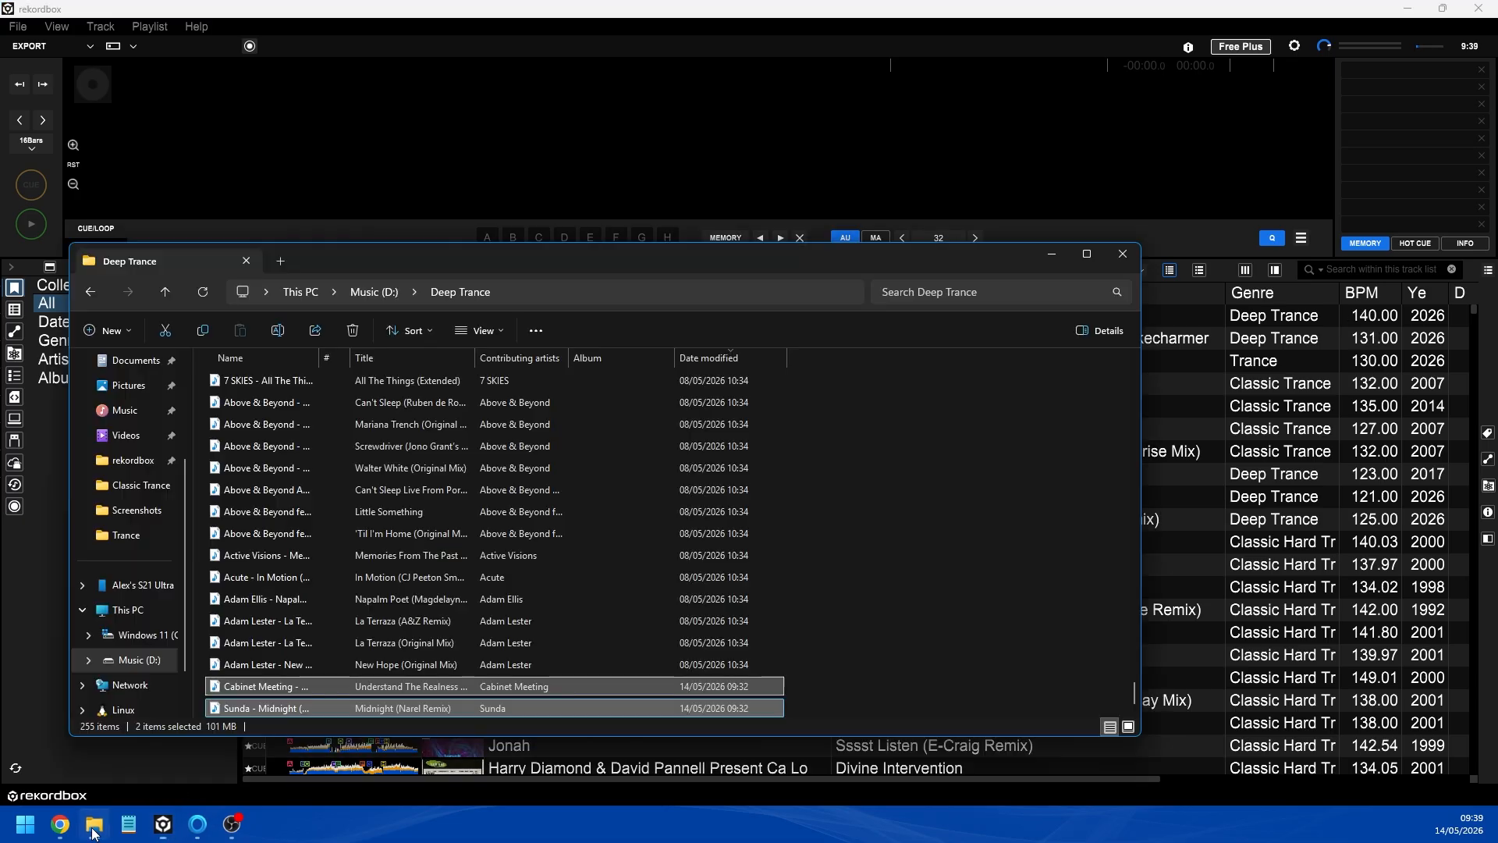
- Move all remaining tracks from the _Downloads folder into the Trance folder on the Music (D:) drive
left_click(164, 300)
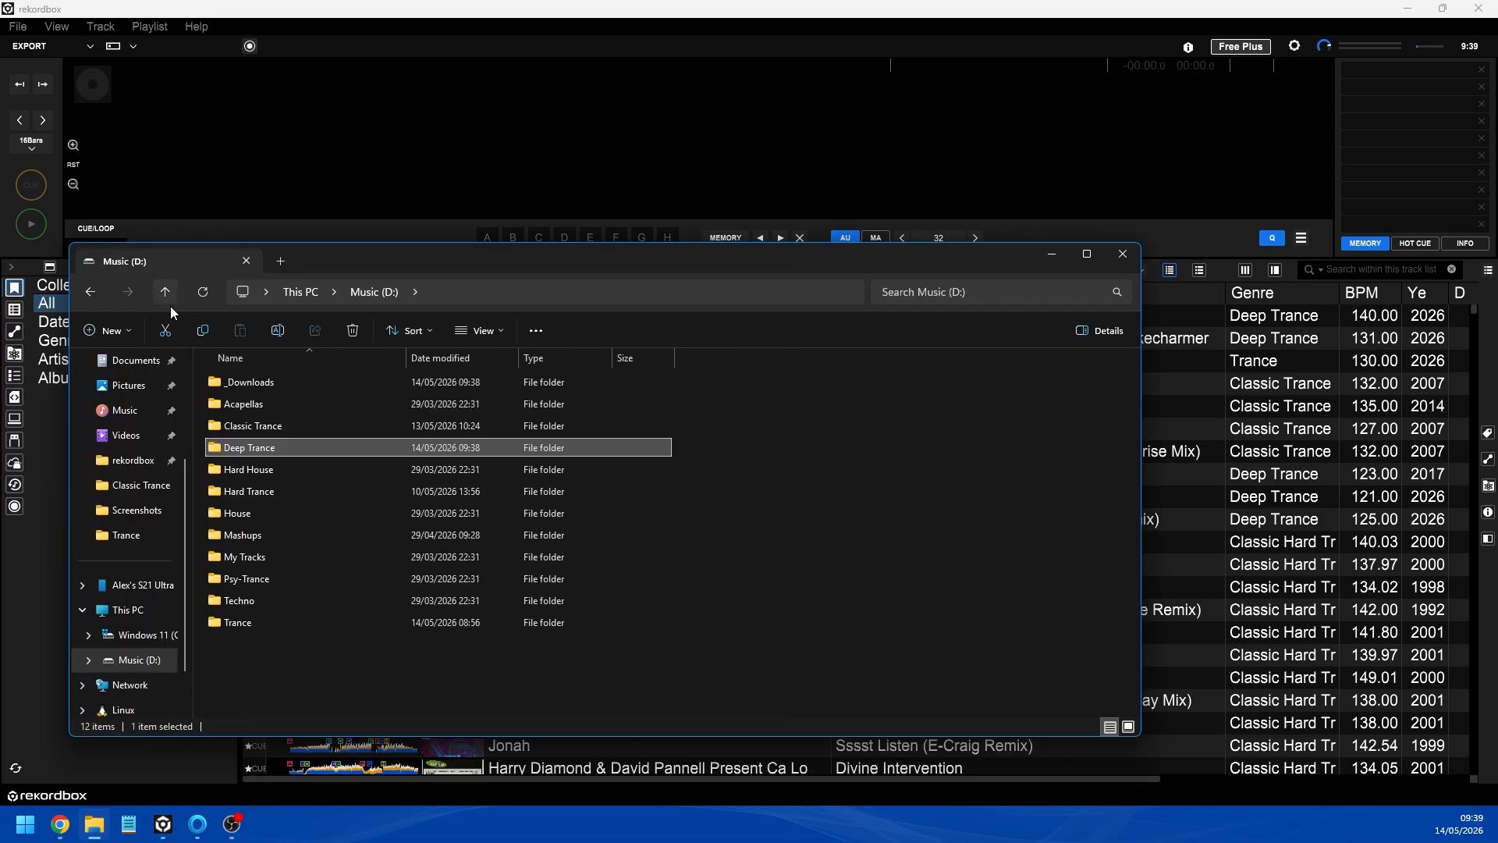
double_click(249, 377)
left_click(910, 355)
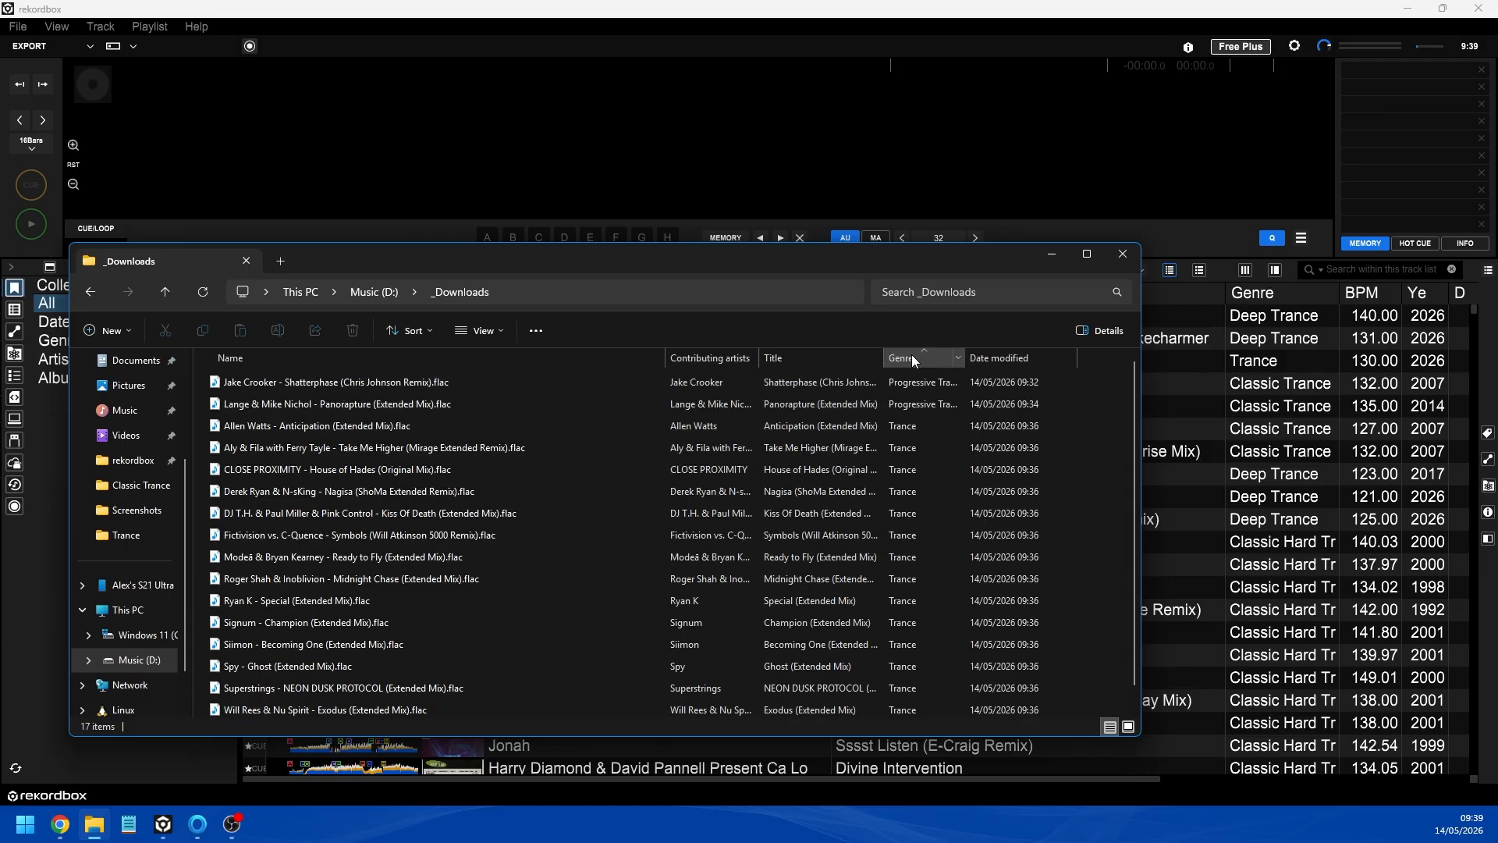
scroll(916, 437, "down", 1)
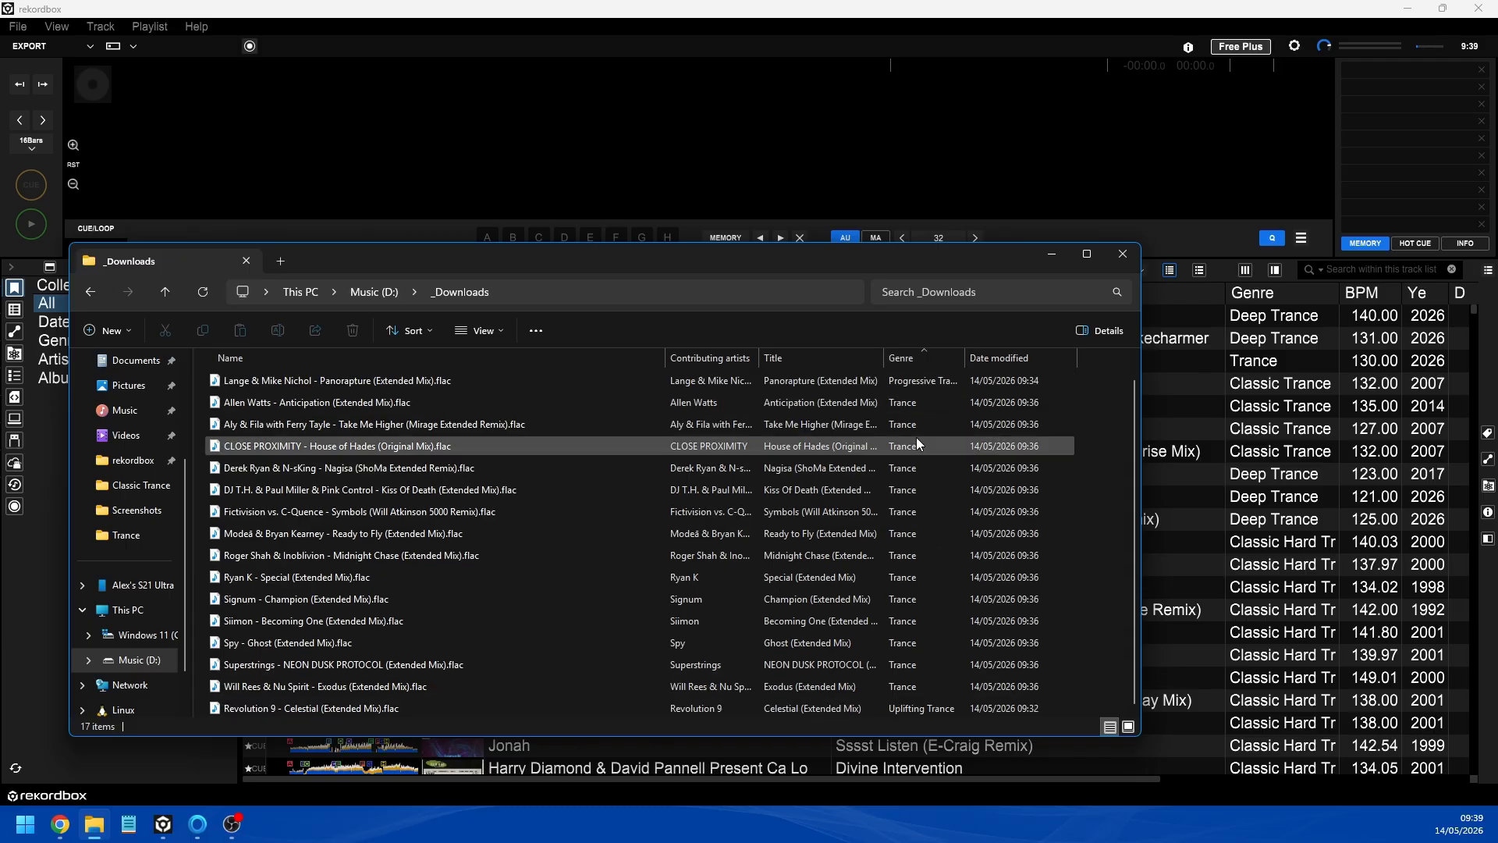
scroll(857, 537, "up", 1)
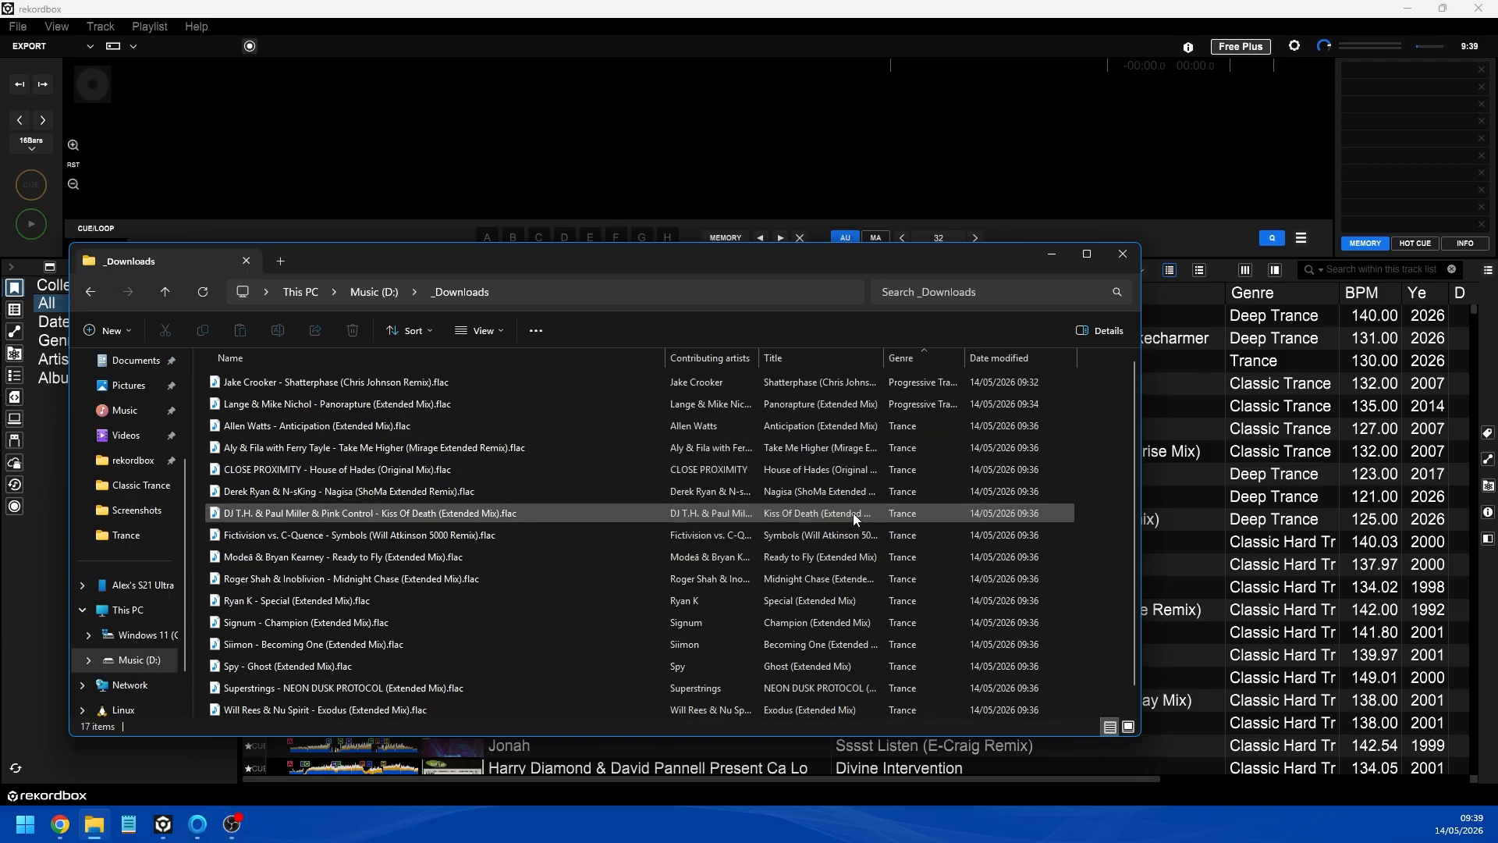
key("ctrl+a")
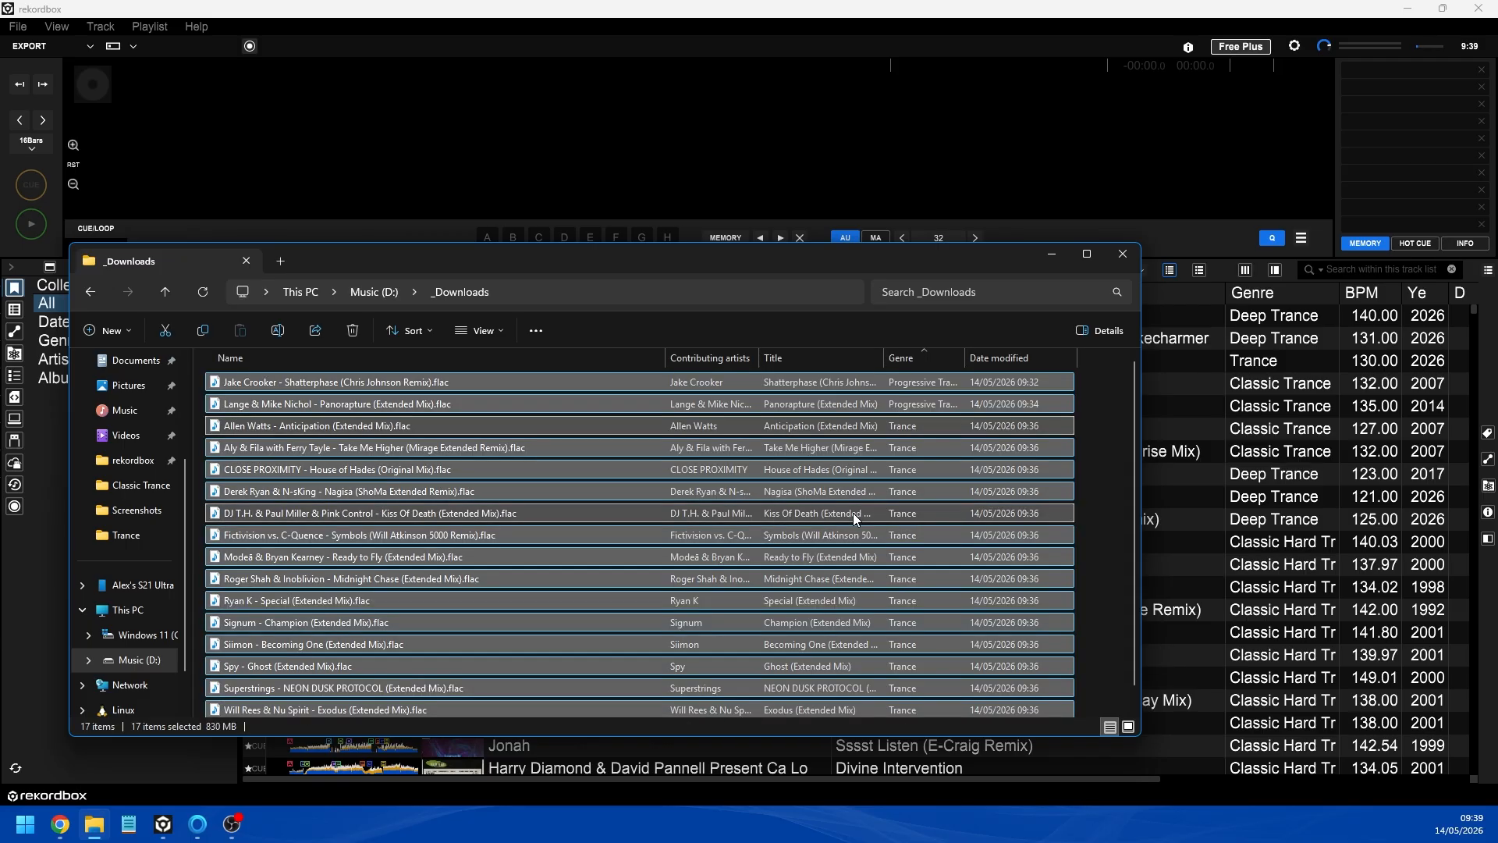
left_click(172, 336)
left_click(165, 291)
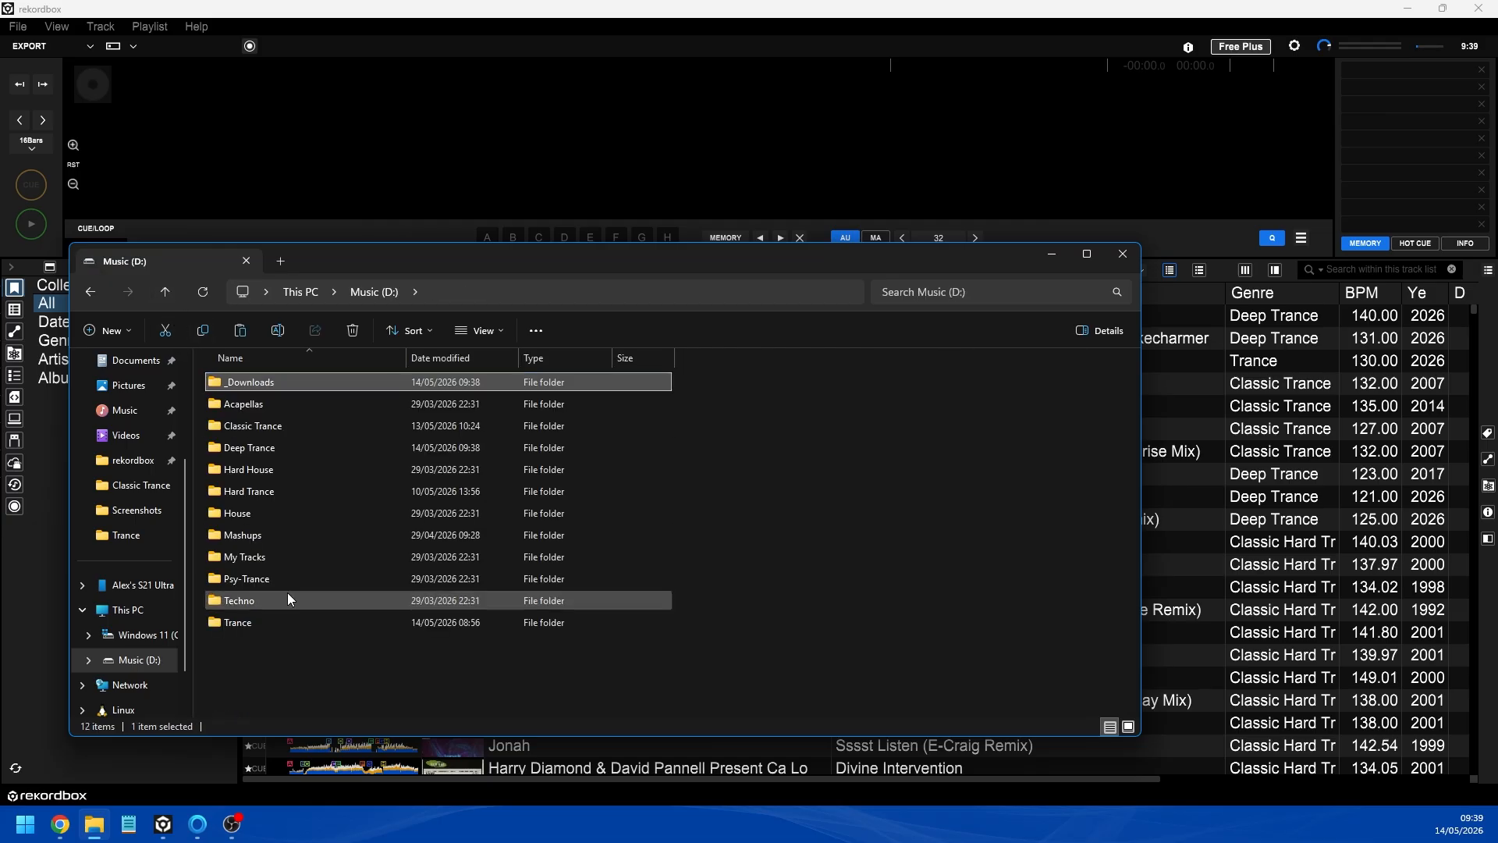
double_click(242, 623)
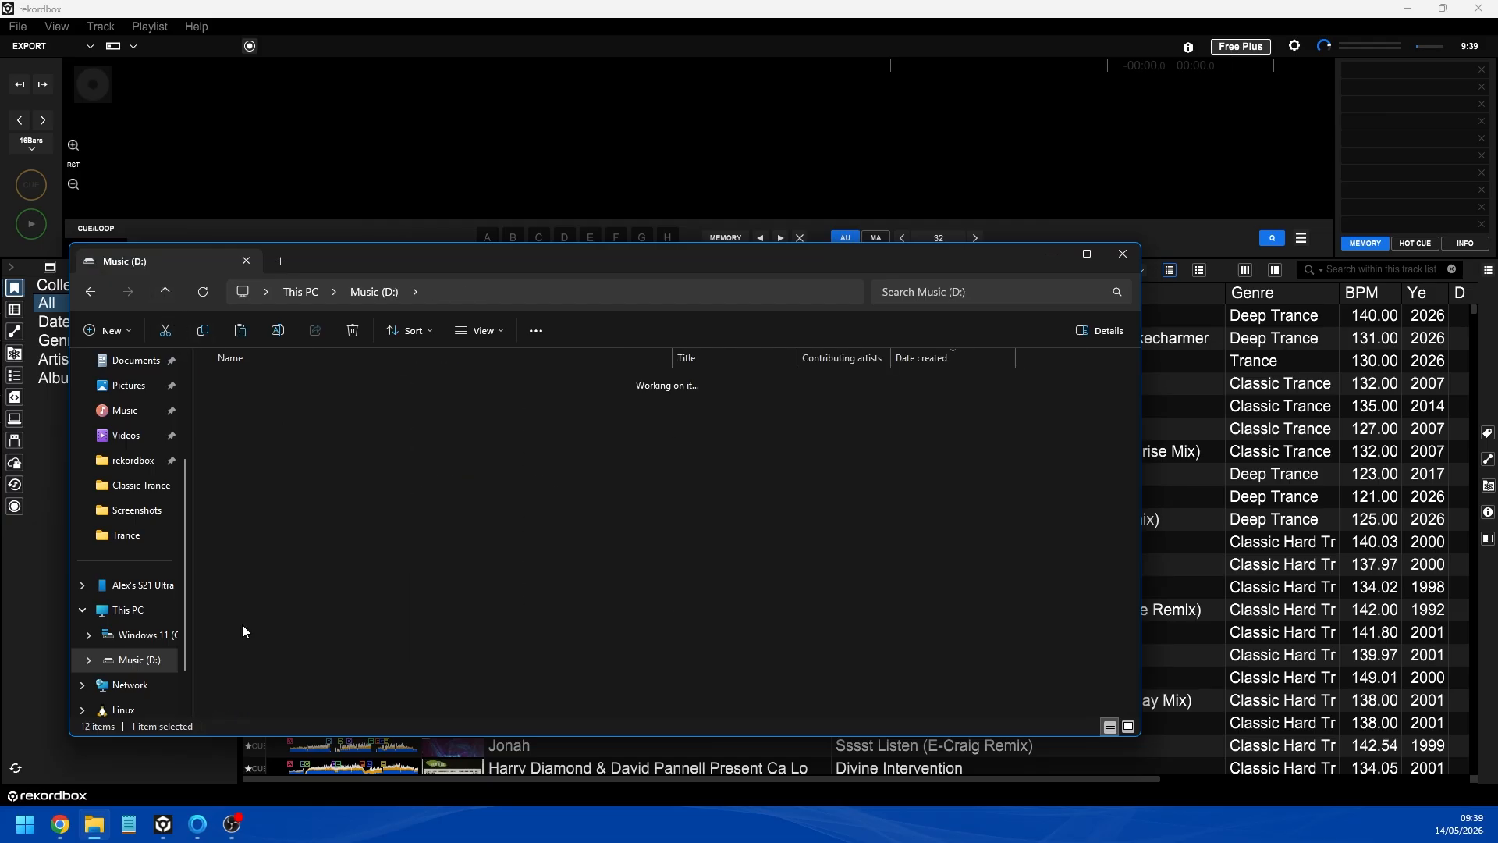
left_click(237, 329)
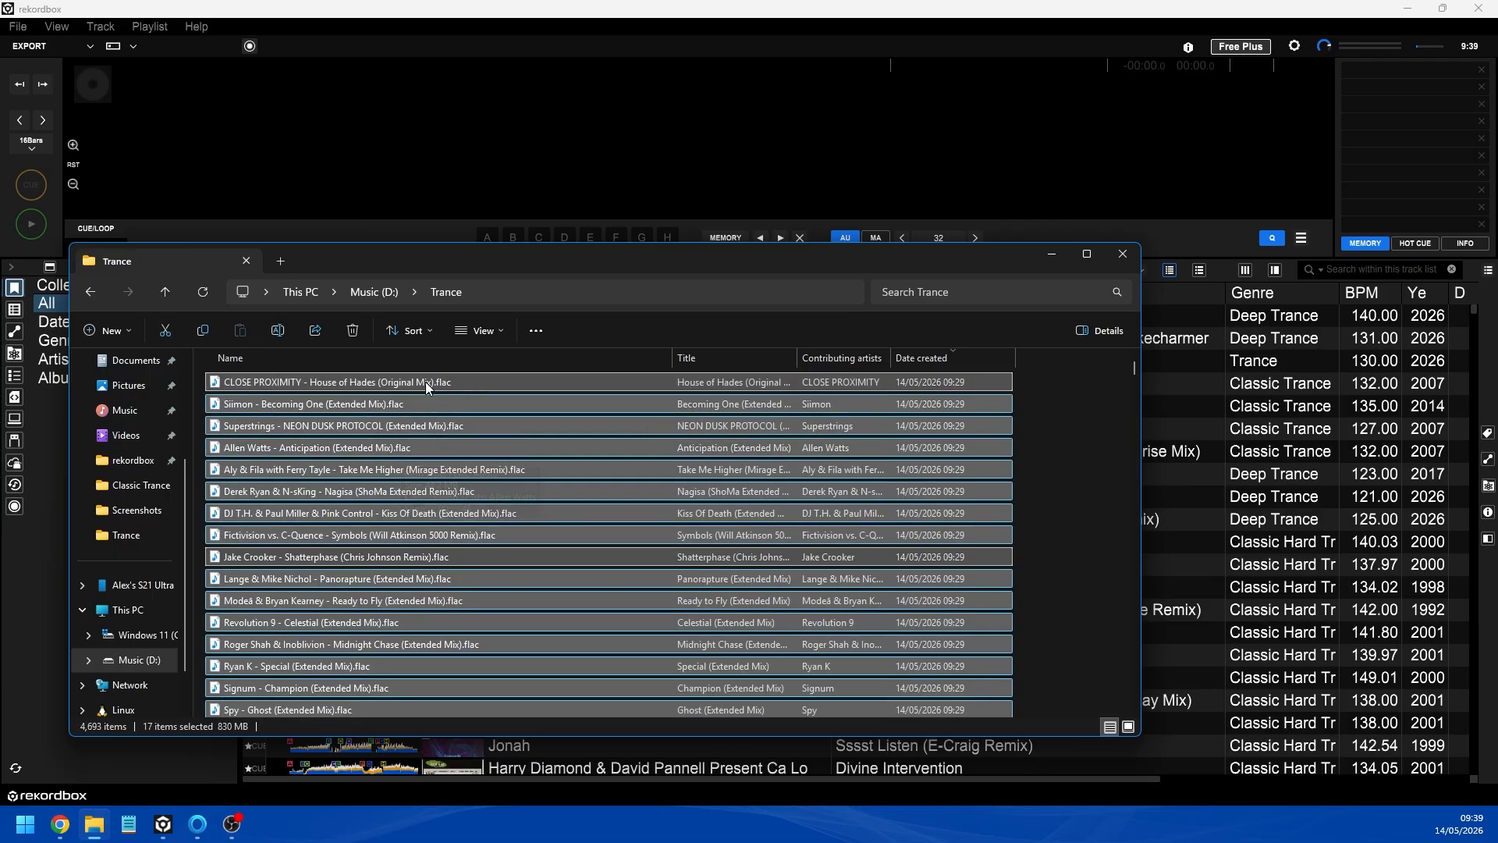
- Import the newly moved Trance tracks into the rekordbox collection and bring rekordbox to the front
left_click_drag(425, 381, 1182, 396)
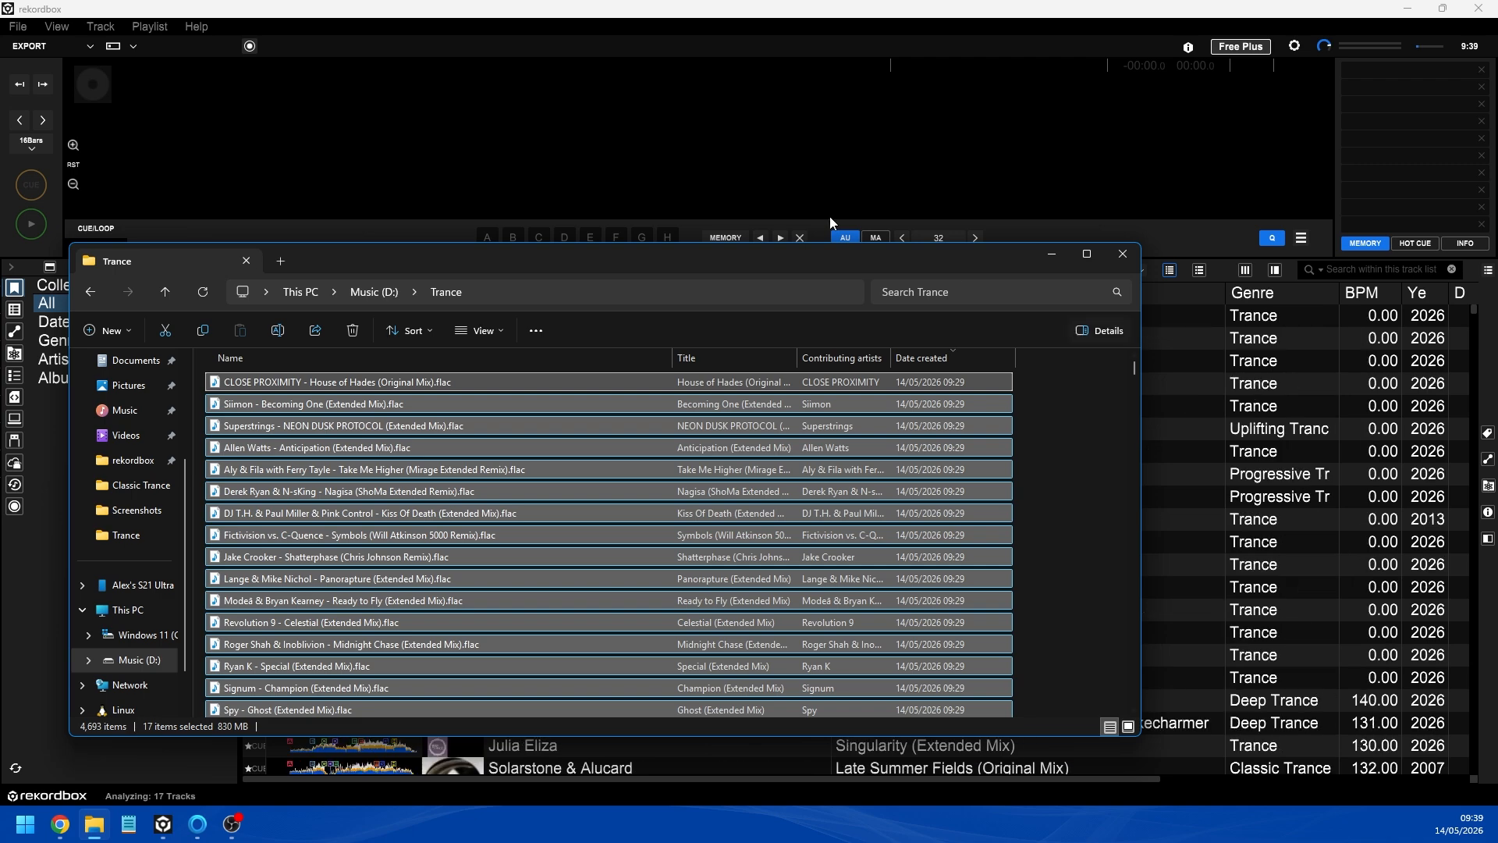
left_click(658, 14)
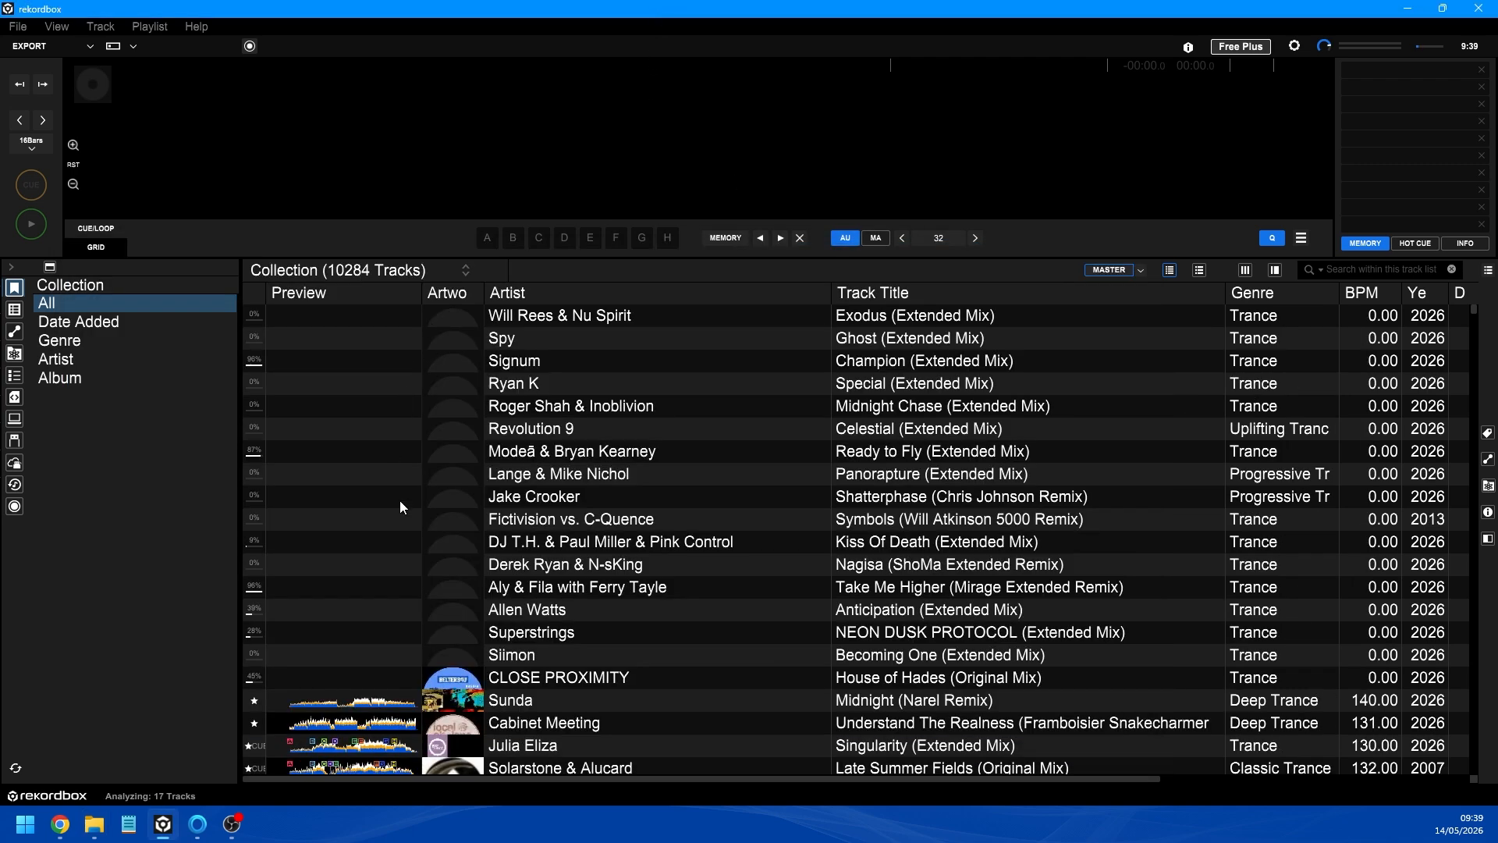
- Review the Track Analysis settings in the preferences, including the BPM / Grid option, and close the preferences
left_click(1294, 47)
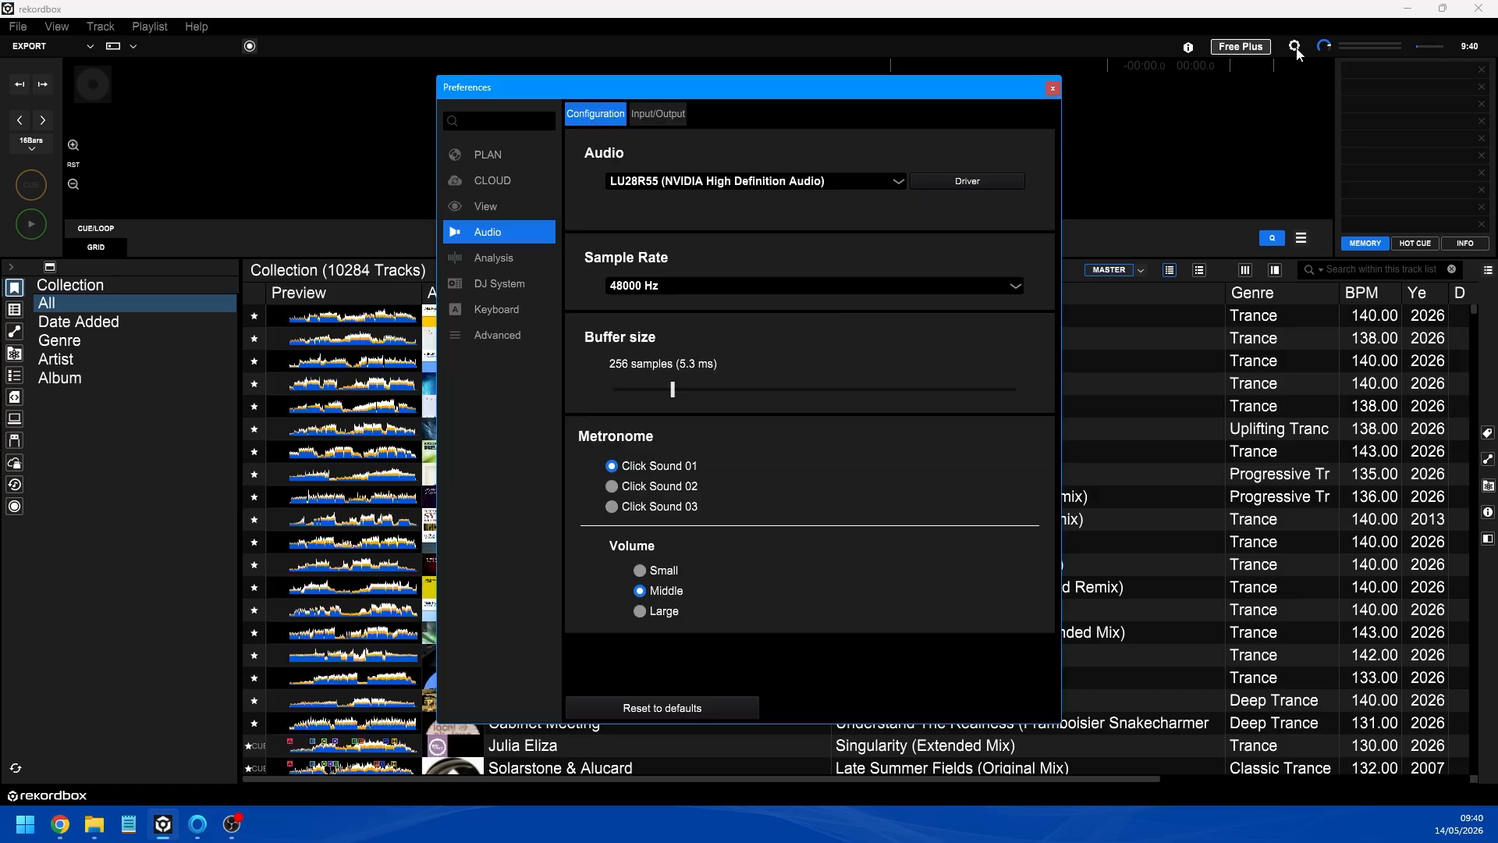
left_click(500, 263)
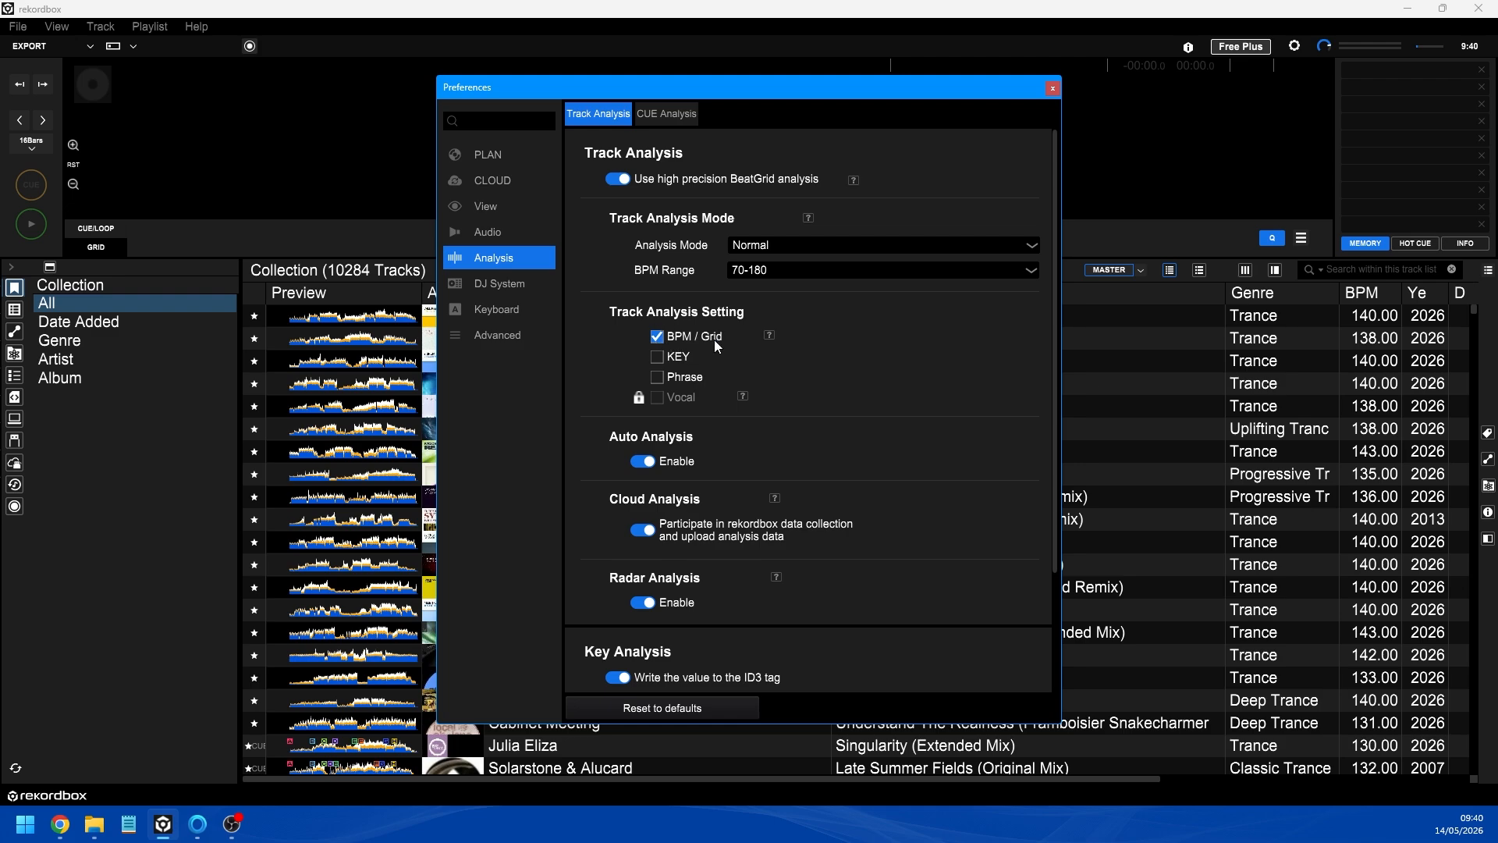
left_click(1052, 88)
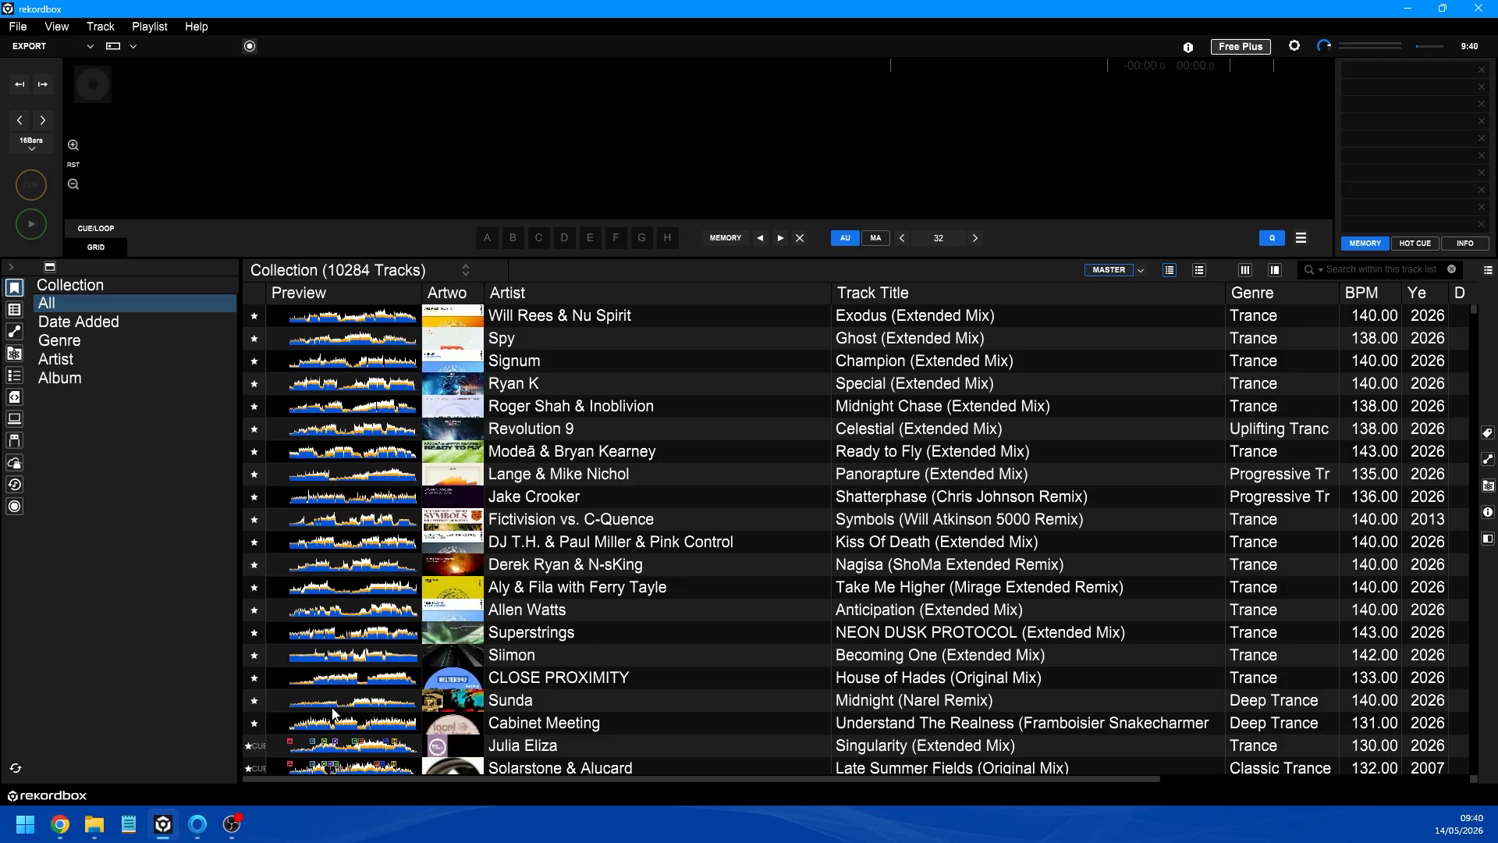
- Load Exodus (Extended Mix) and Ghost (Extended Mix) in turn, and set the cue point of Ghost on its first beat
double_click(581, 320)
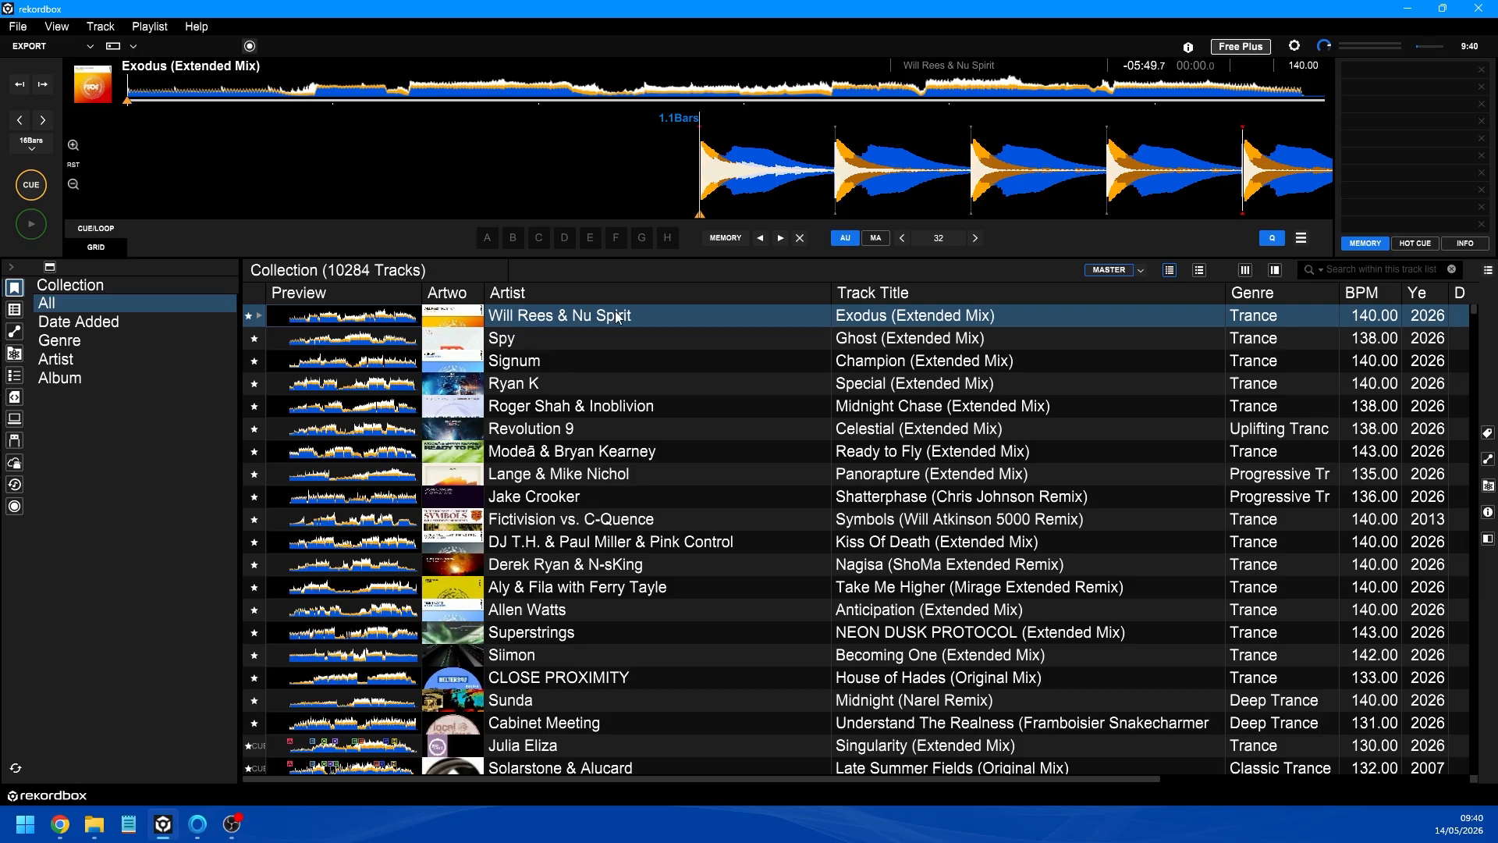
double_click(544, 341)
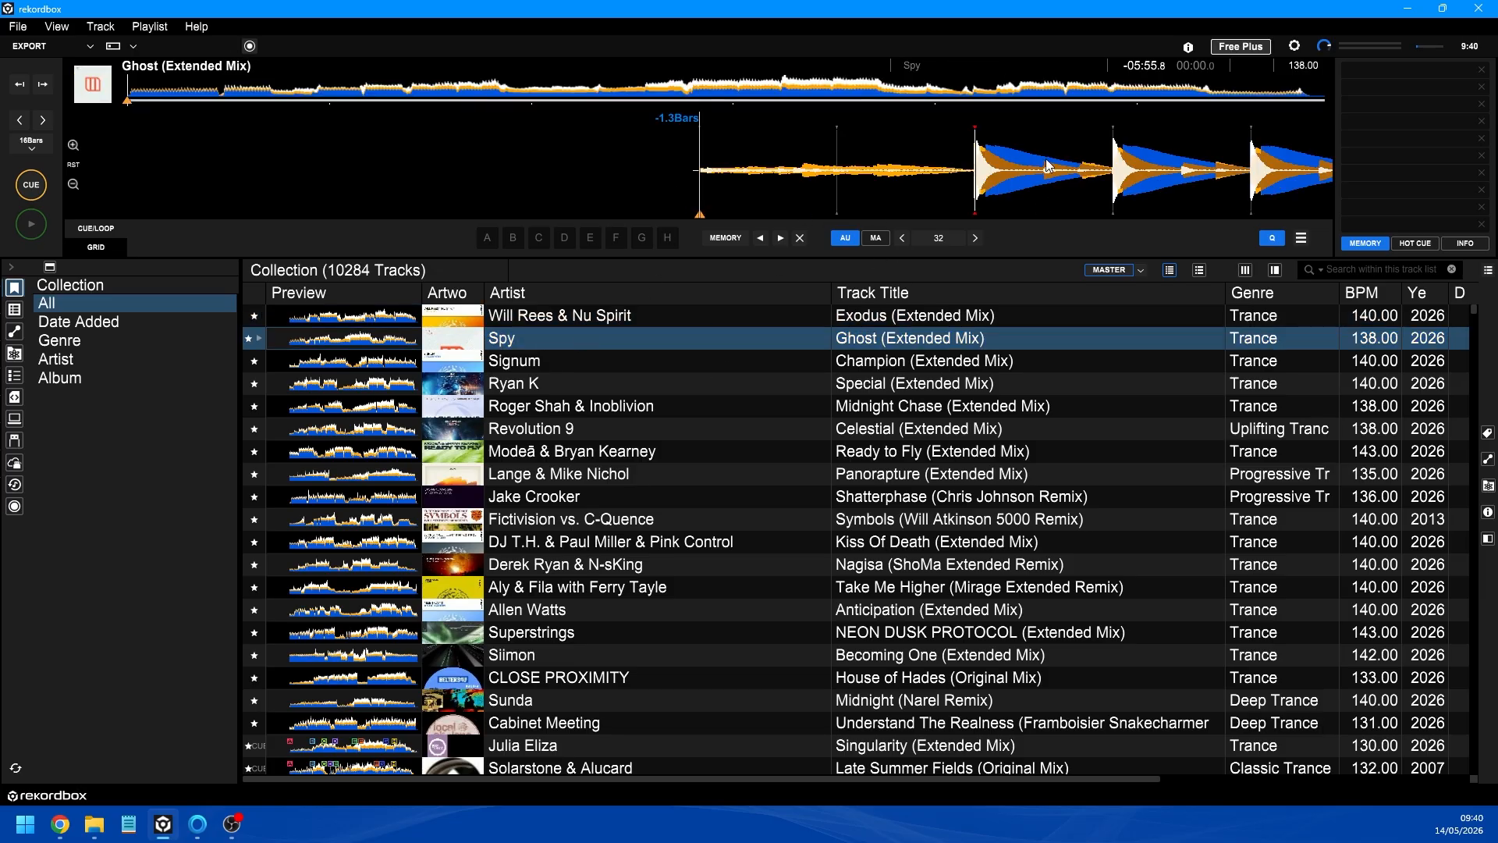
left_click_drag(1046, 165, 850, 173)
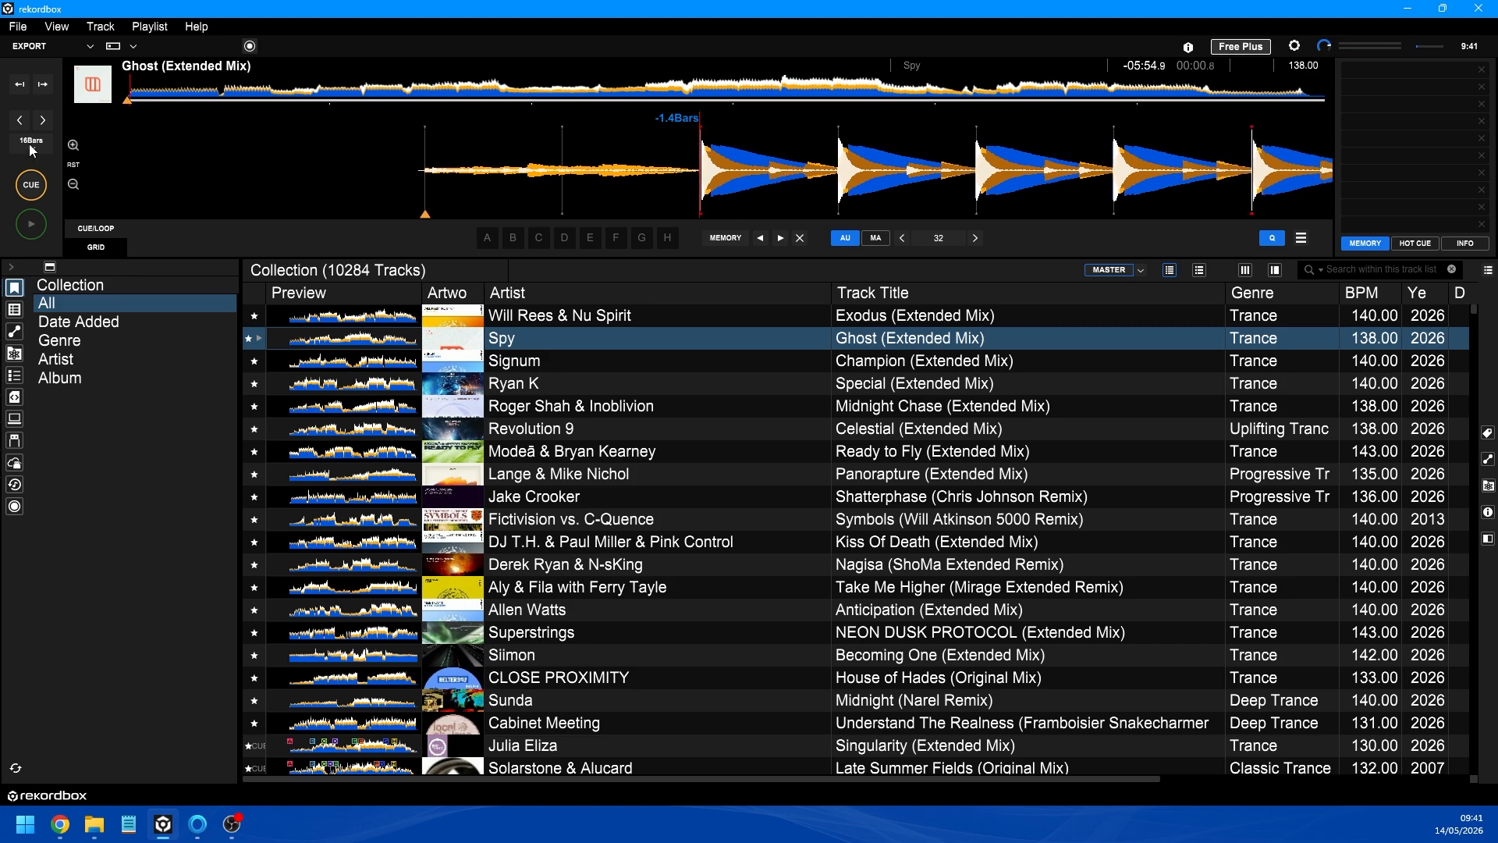
left_click(39, 195)
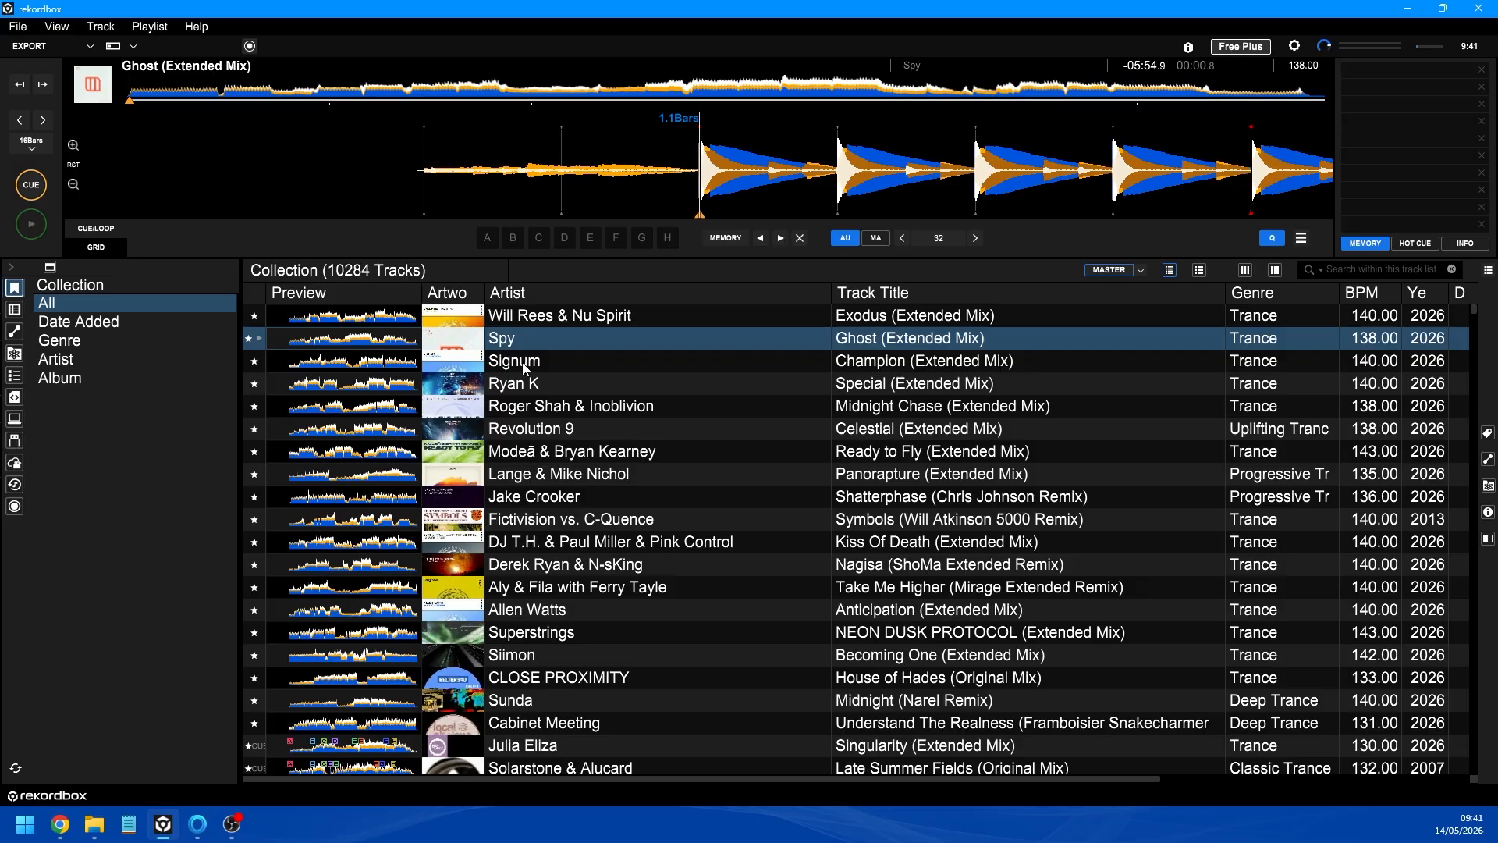
- Go through the other newly imported tracks down to Understand The Realness, checking each beatgrid and first beat, and unload the player
key("Down")
key("Down")
key("Down")
key("Down")
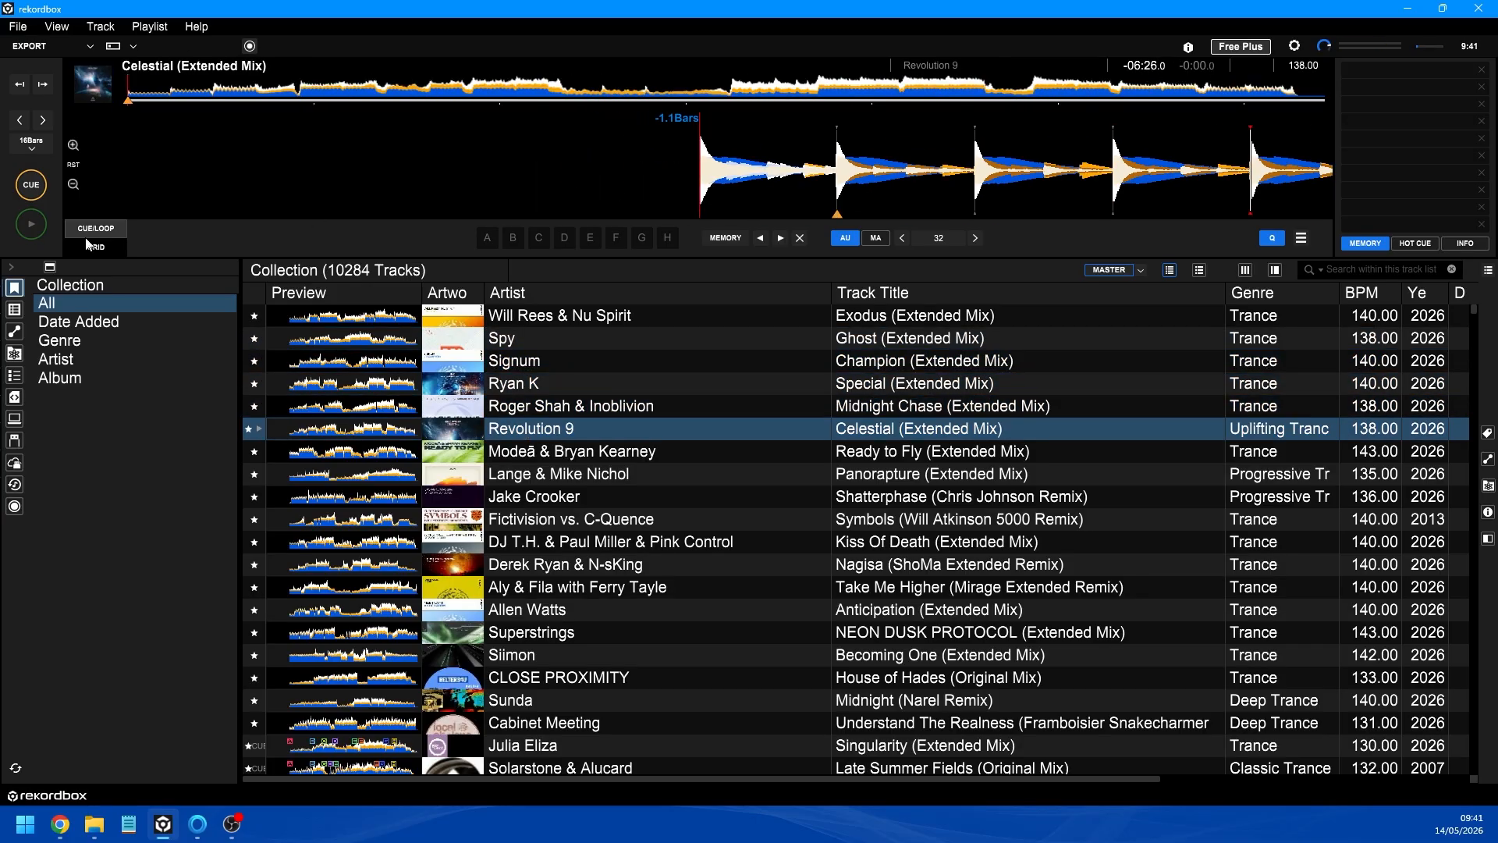
key("Down")
key("Down")
key("Down")
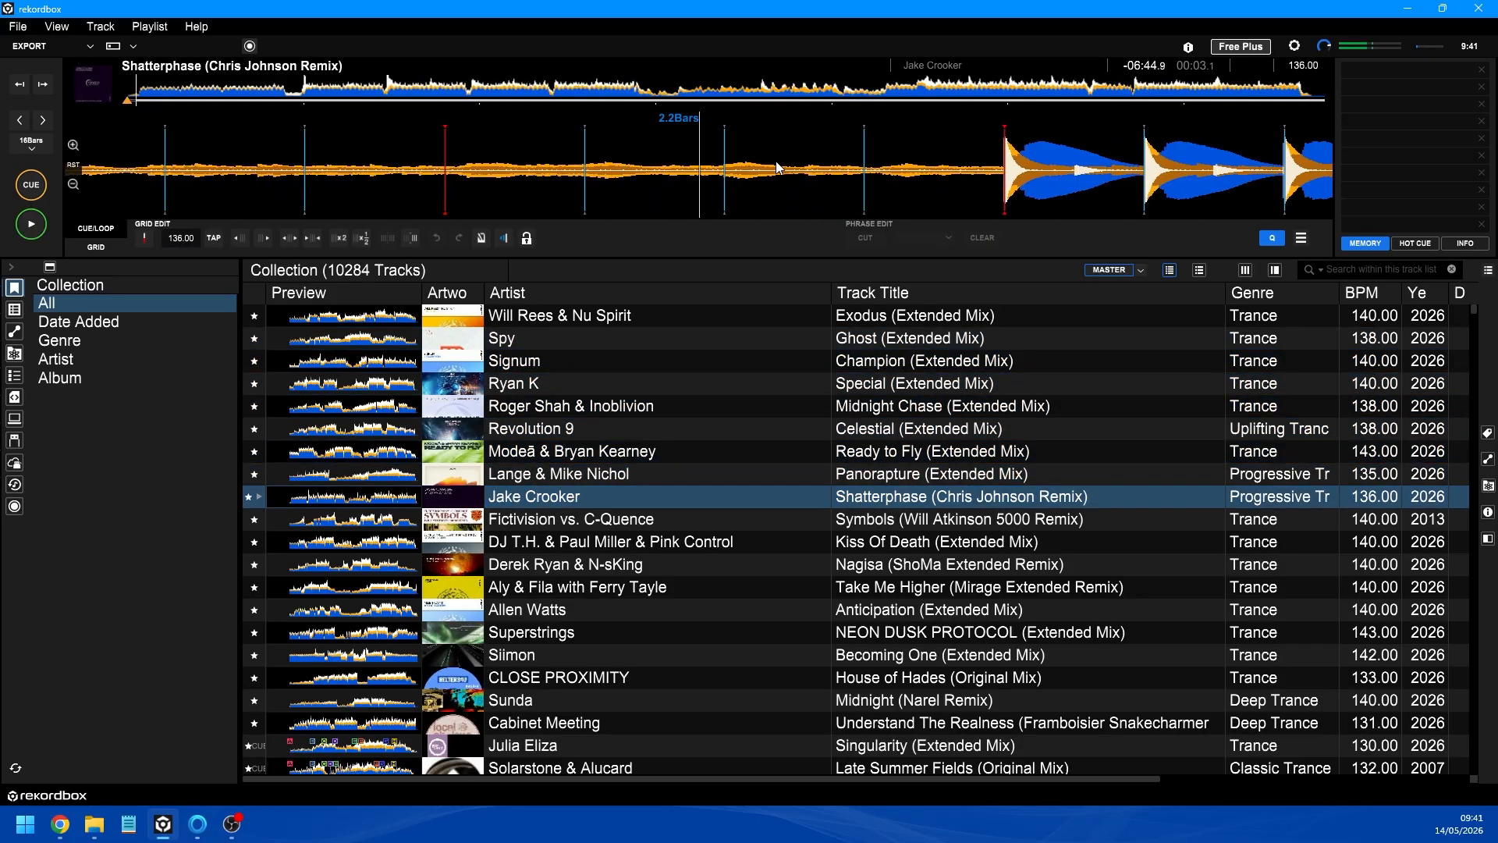
key("Down")
key("Down")
key("Down")
key("Down")
key("Down")
key("Down")
key("Down")
key("Down")
key("Down")
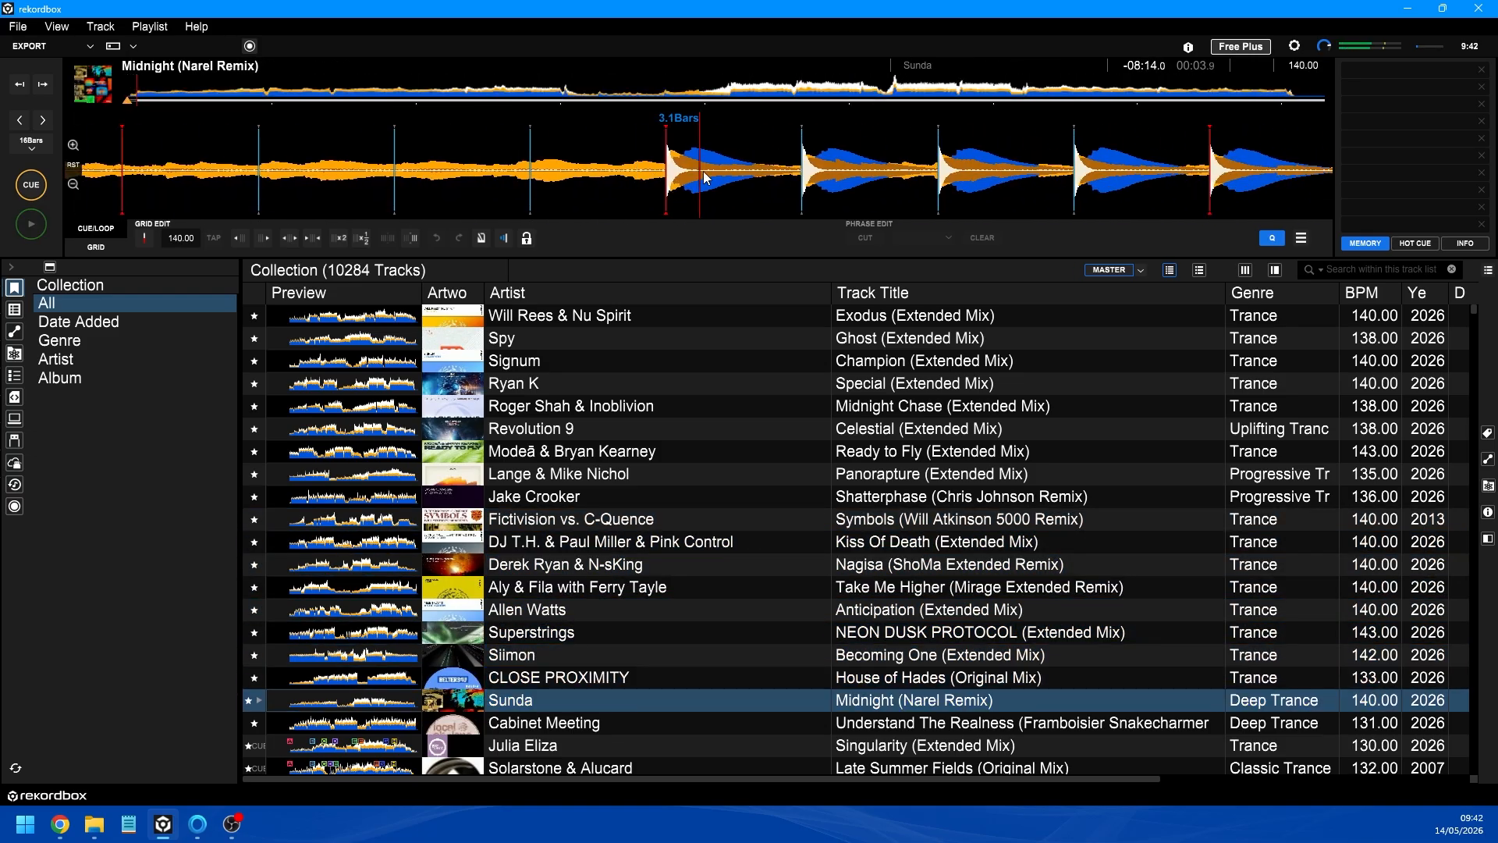
key("Down")
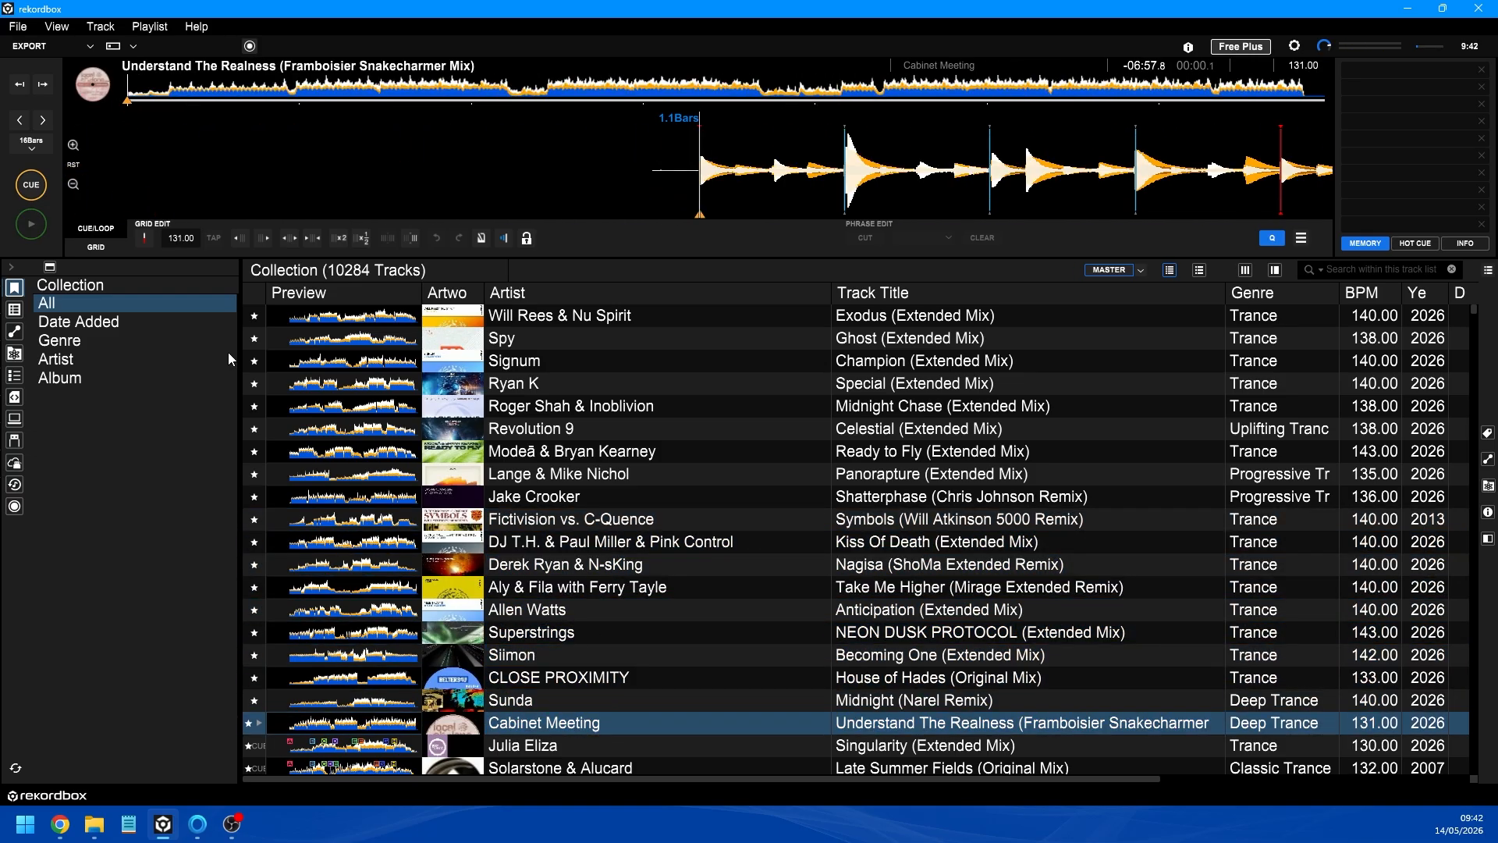
left_click(100, 89)
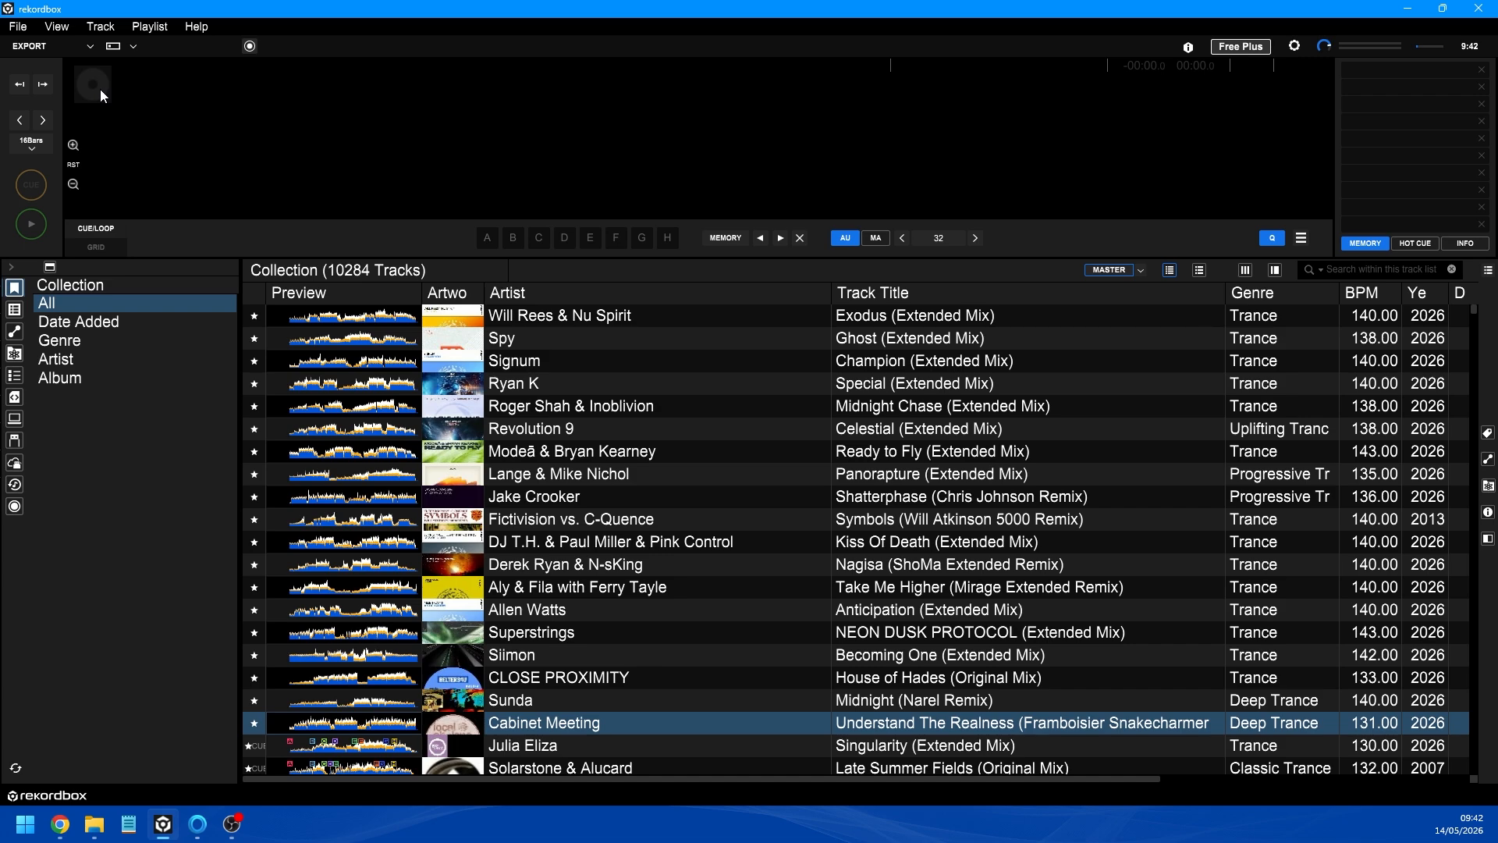
- Export the collection in XML format to the rekordbox folder in Documents, replacing the existing rekordbox.xml
left_click(23, 32)
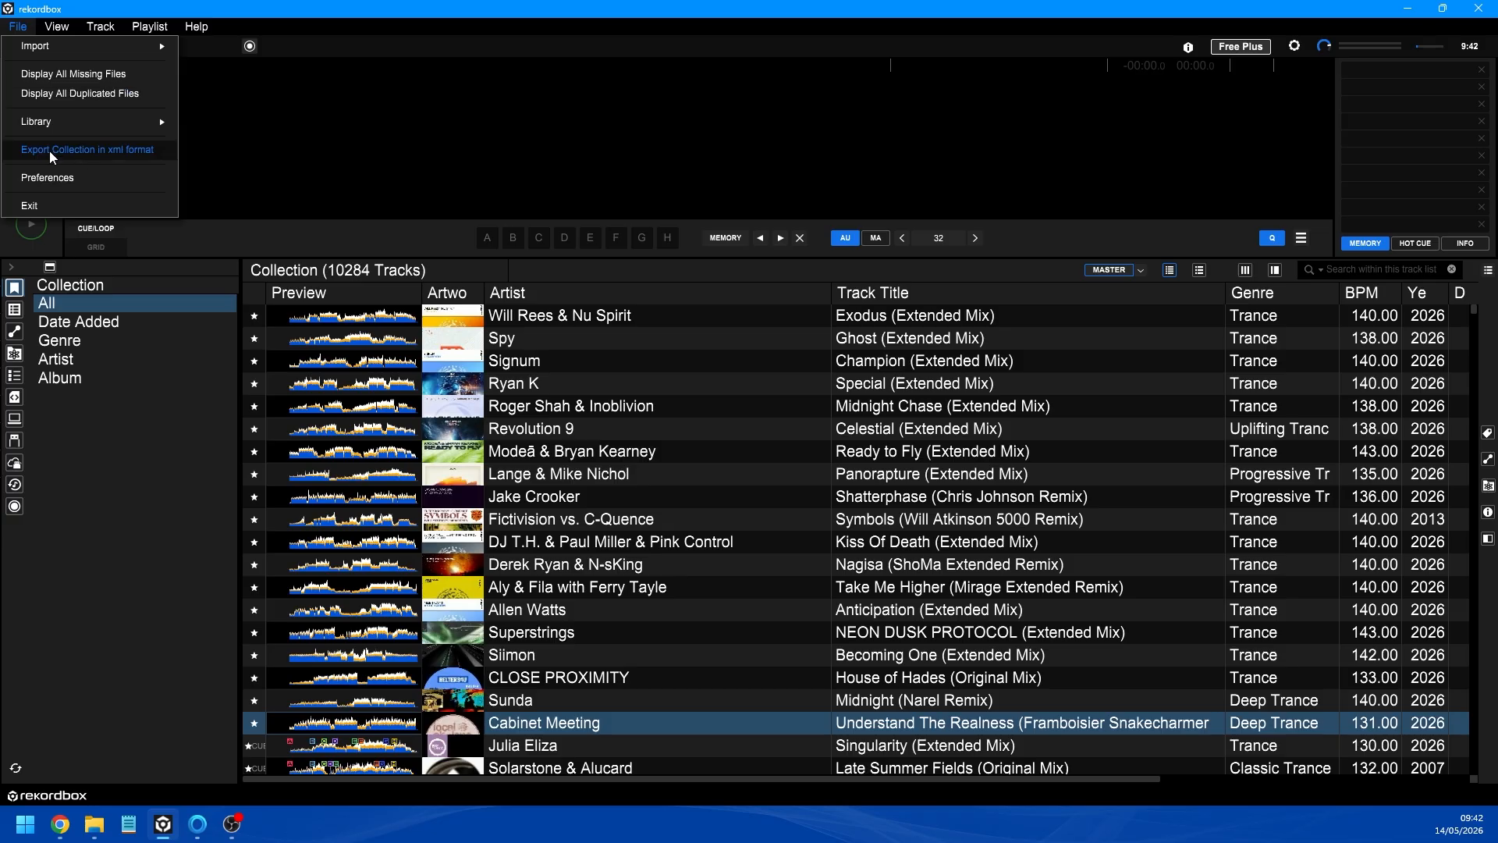
left_click(122, 152)
scroll(194, 381, "down", 4)
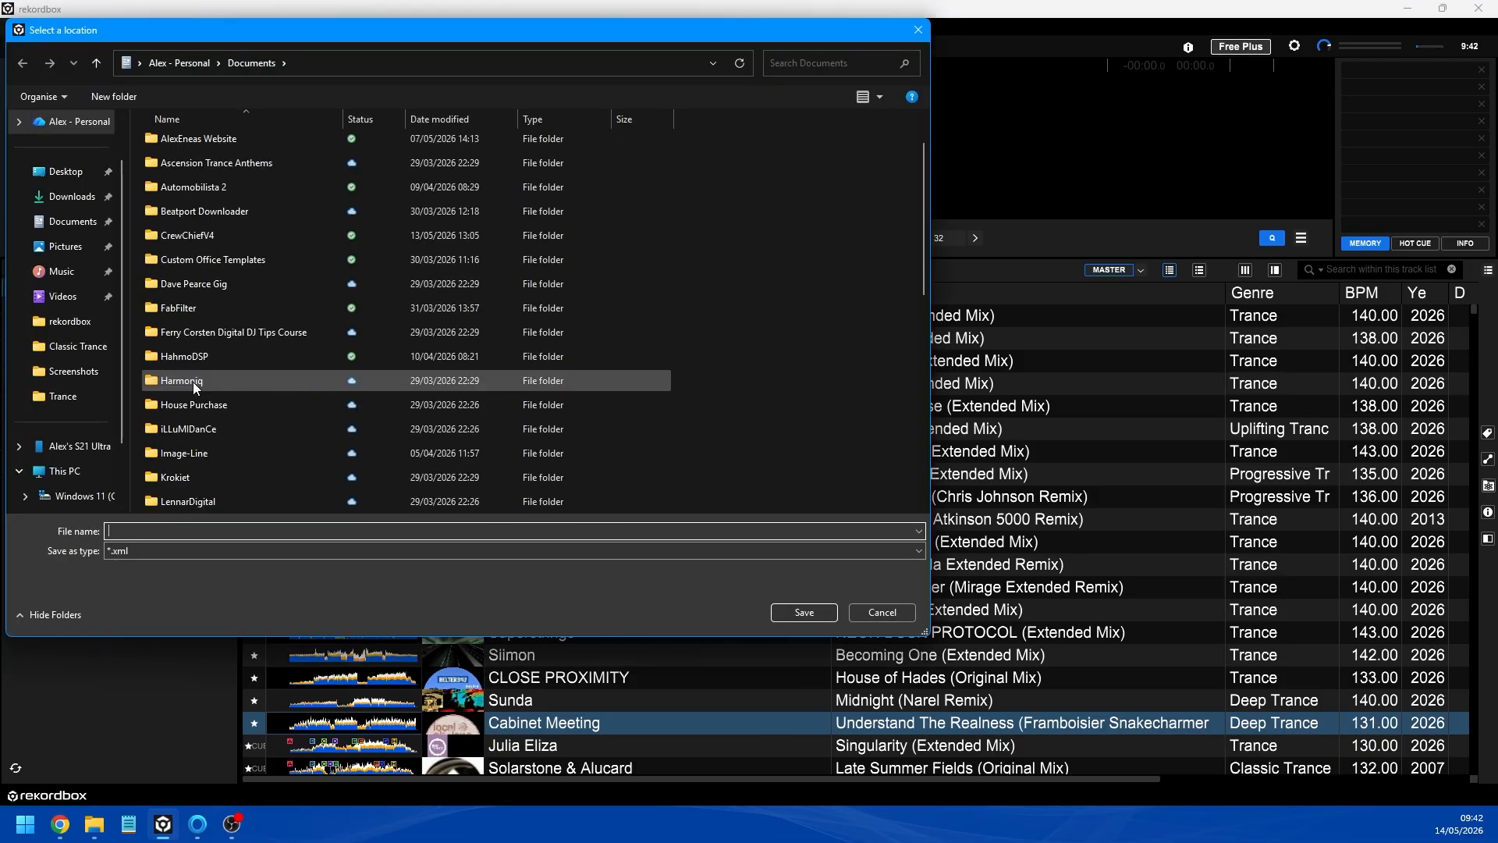
double_click(195, 410)
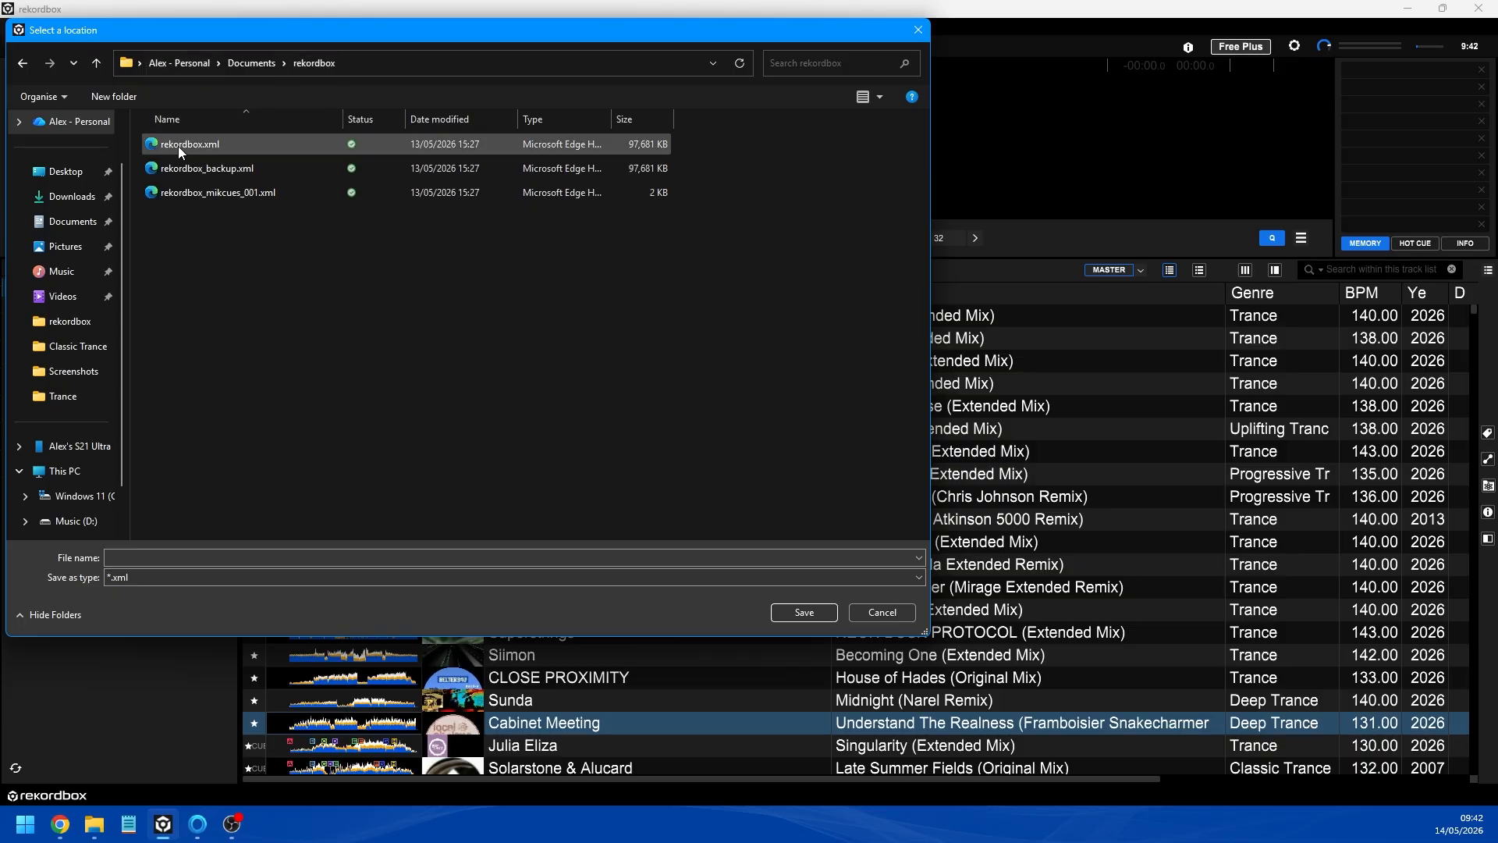
left_click(204, 147)
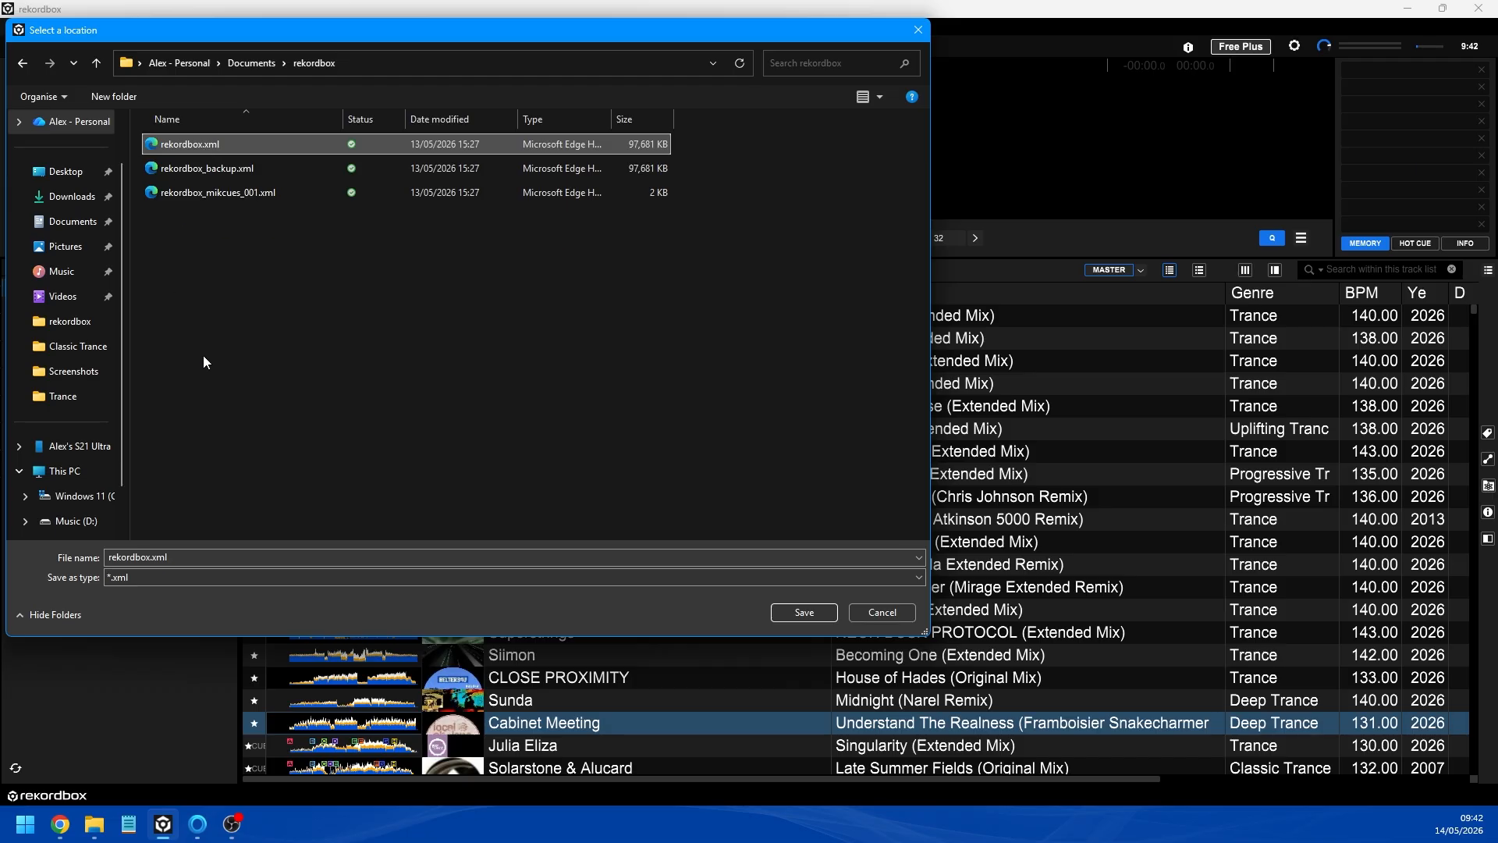
left_click(804, 610)
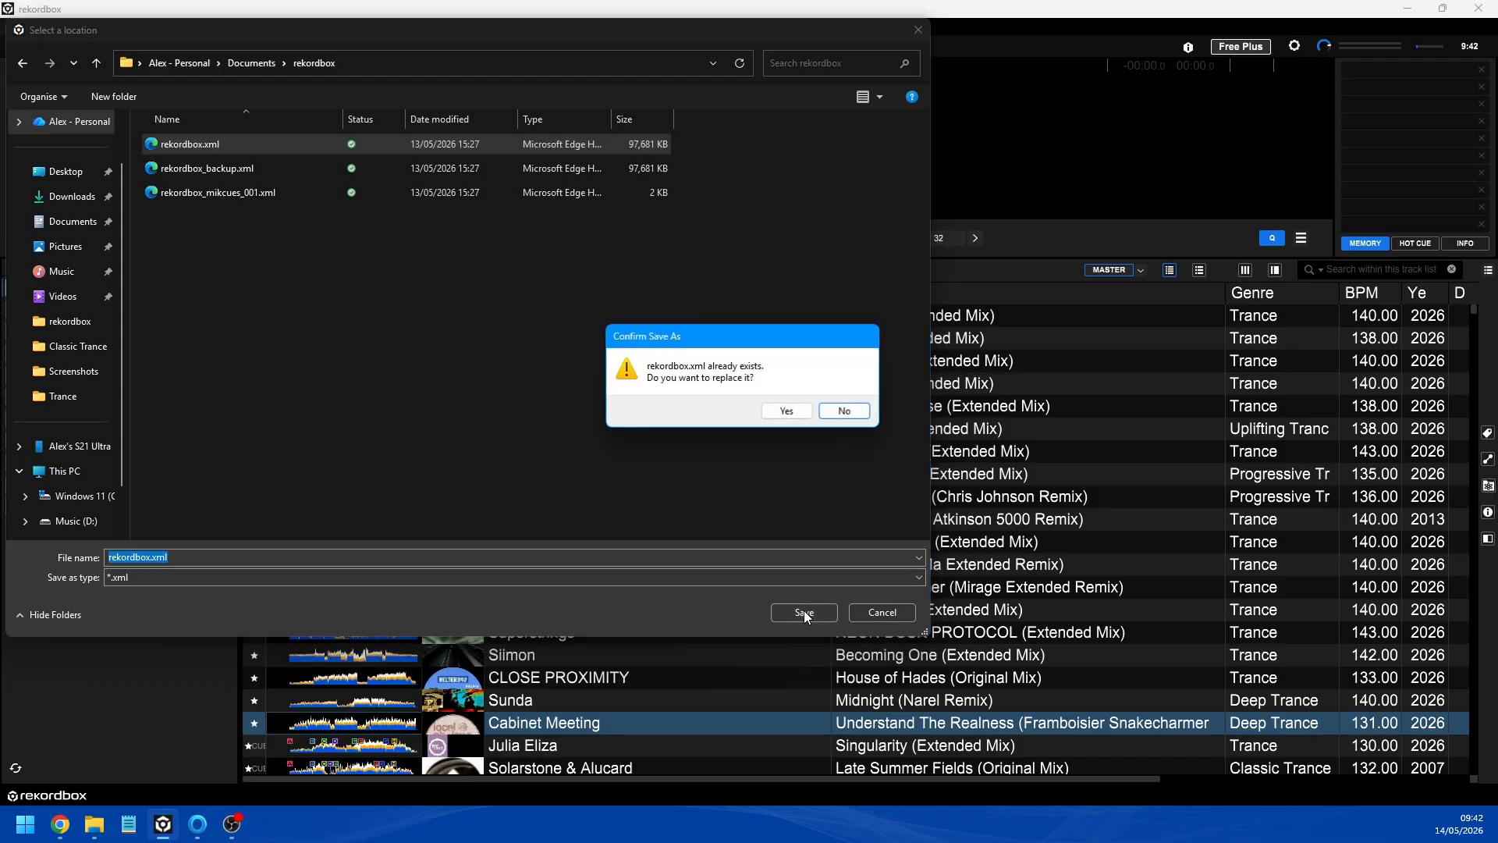
left_click(786, 411)
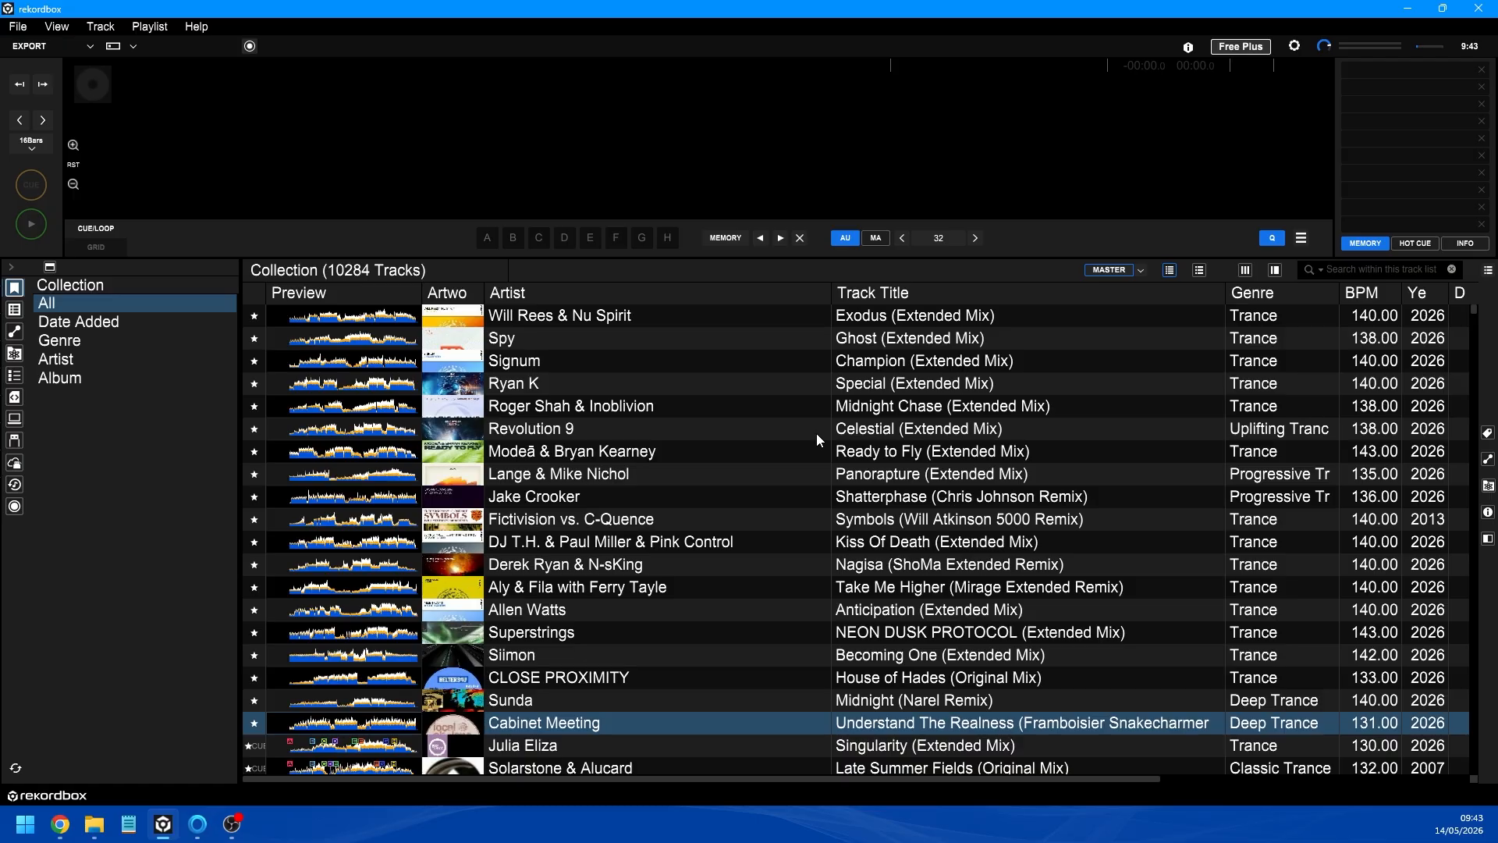
- Switch to Mixed In Key, set Documents\rekordbox\rekordbox.xml as the rekordbox file in its DJ software settings, and close the settings
left_click(201, 830)
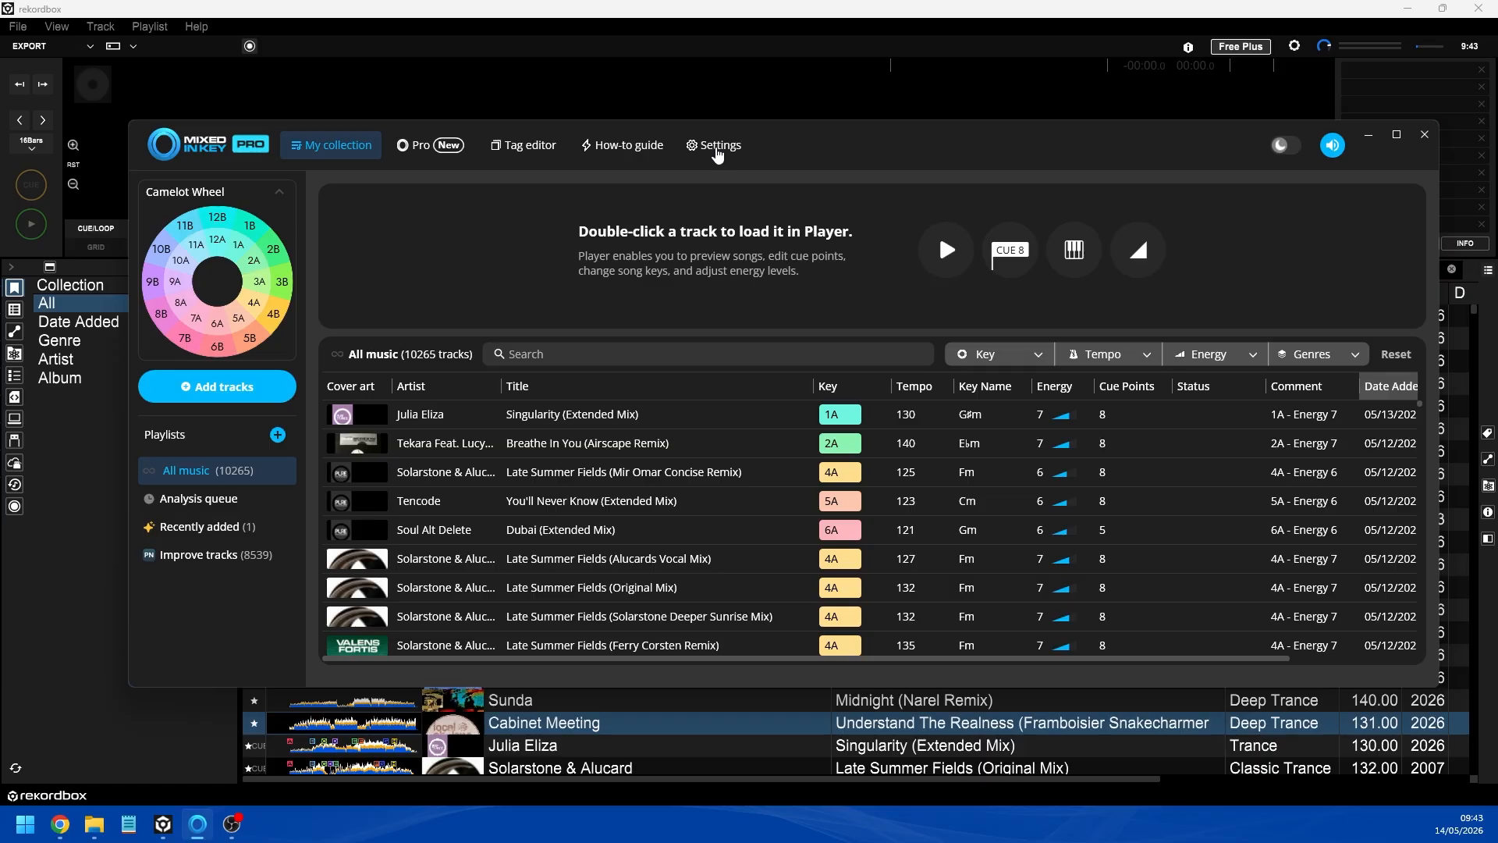
left_click(717, 146)
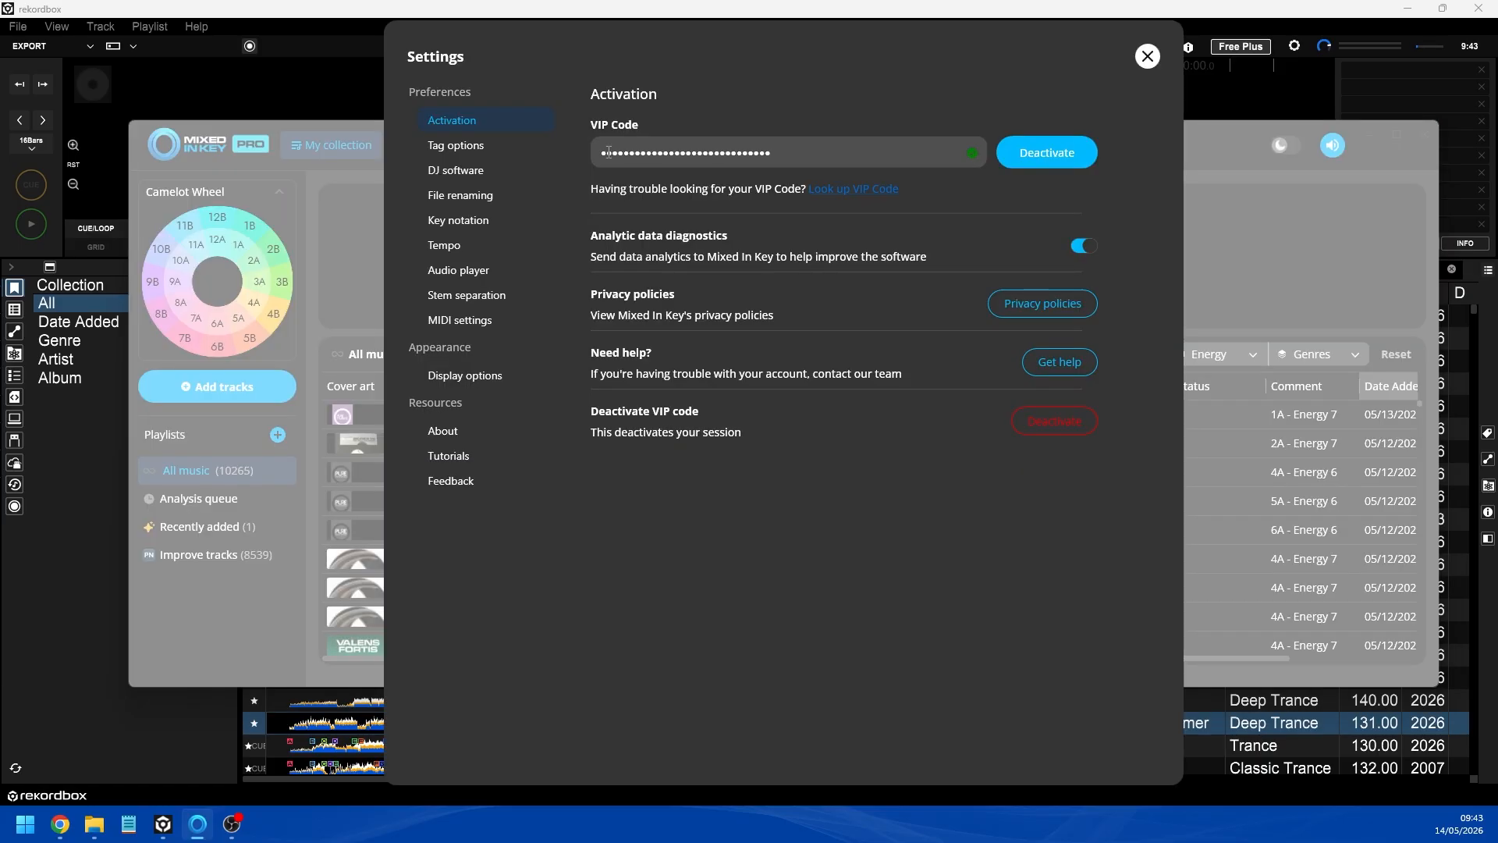
left_click(468, 173)
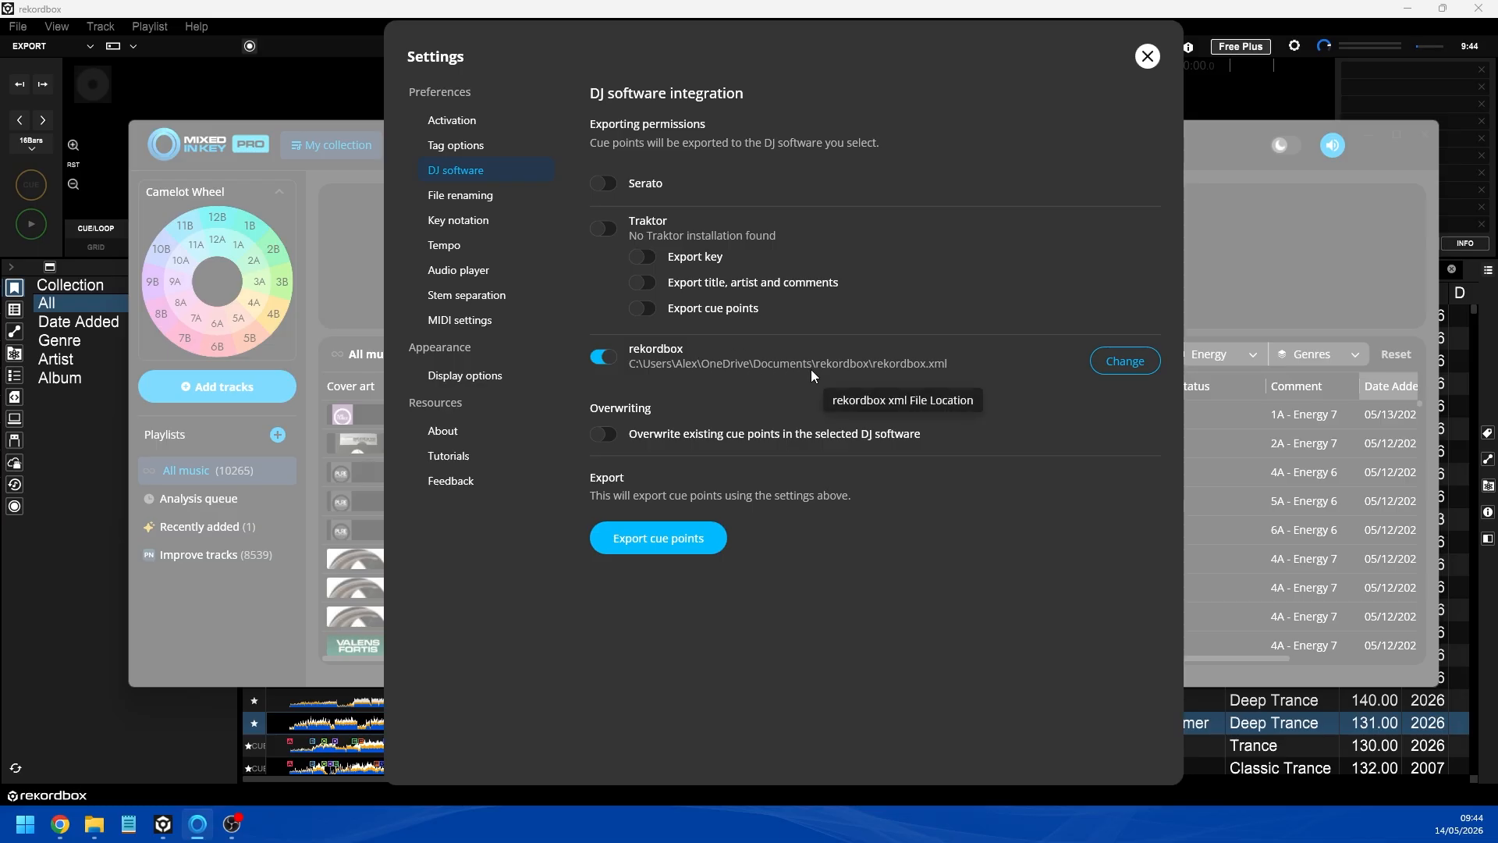
left_click(1106, 360)
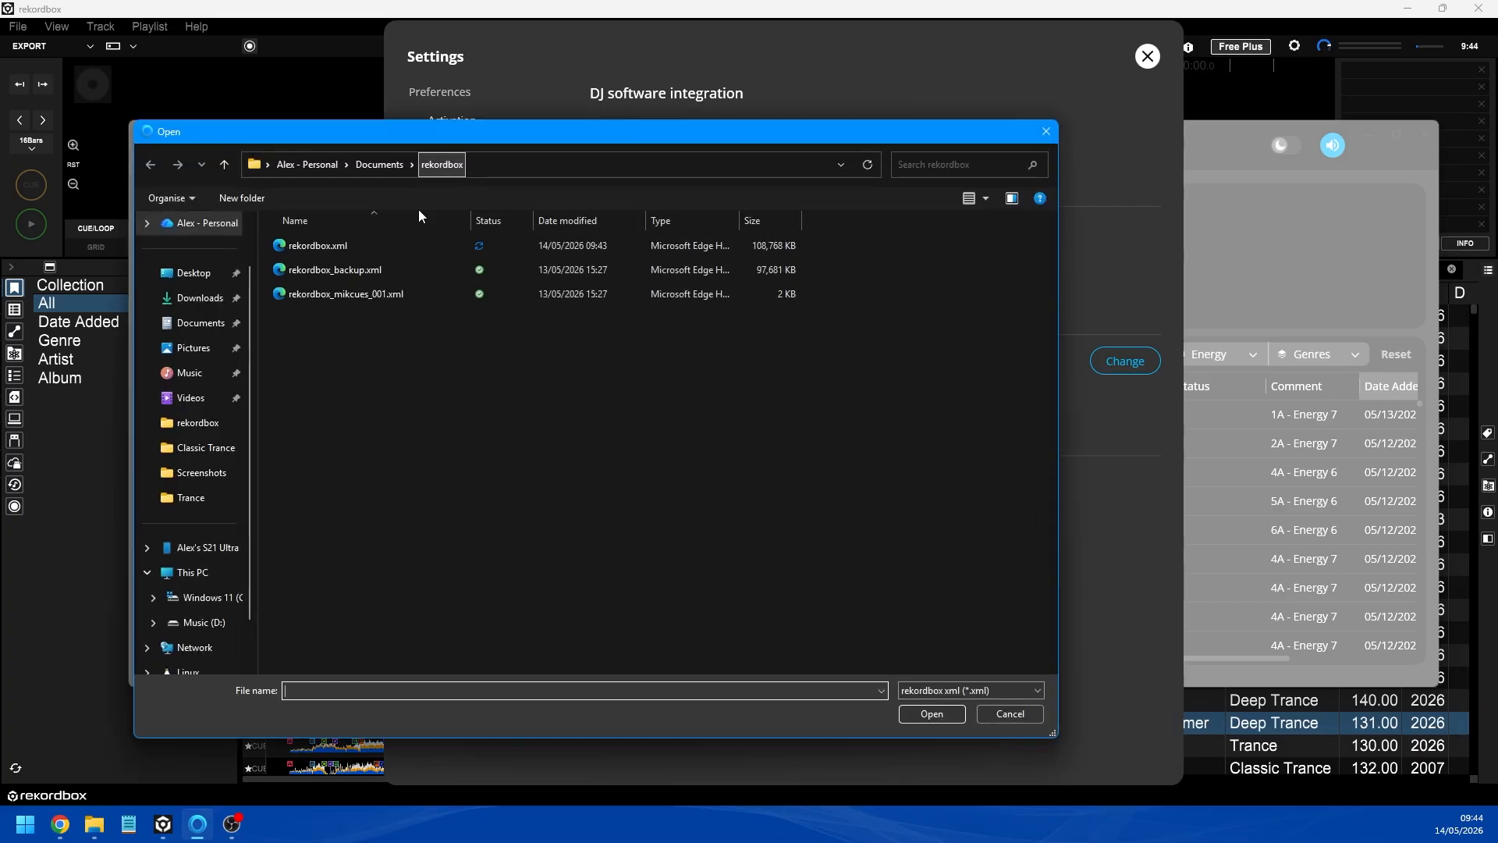
double_click(310, 245)
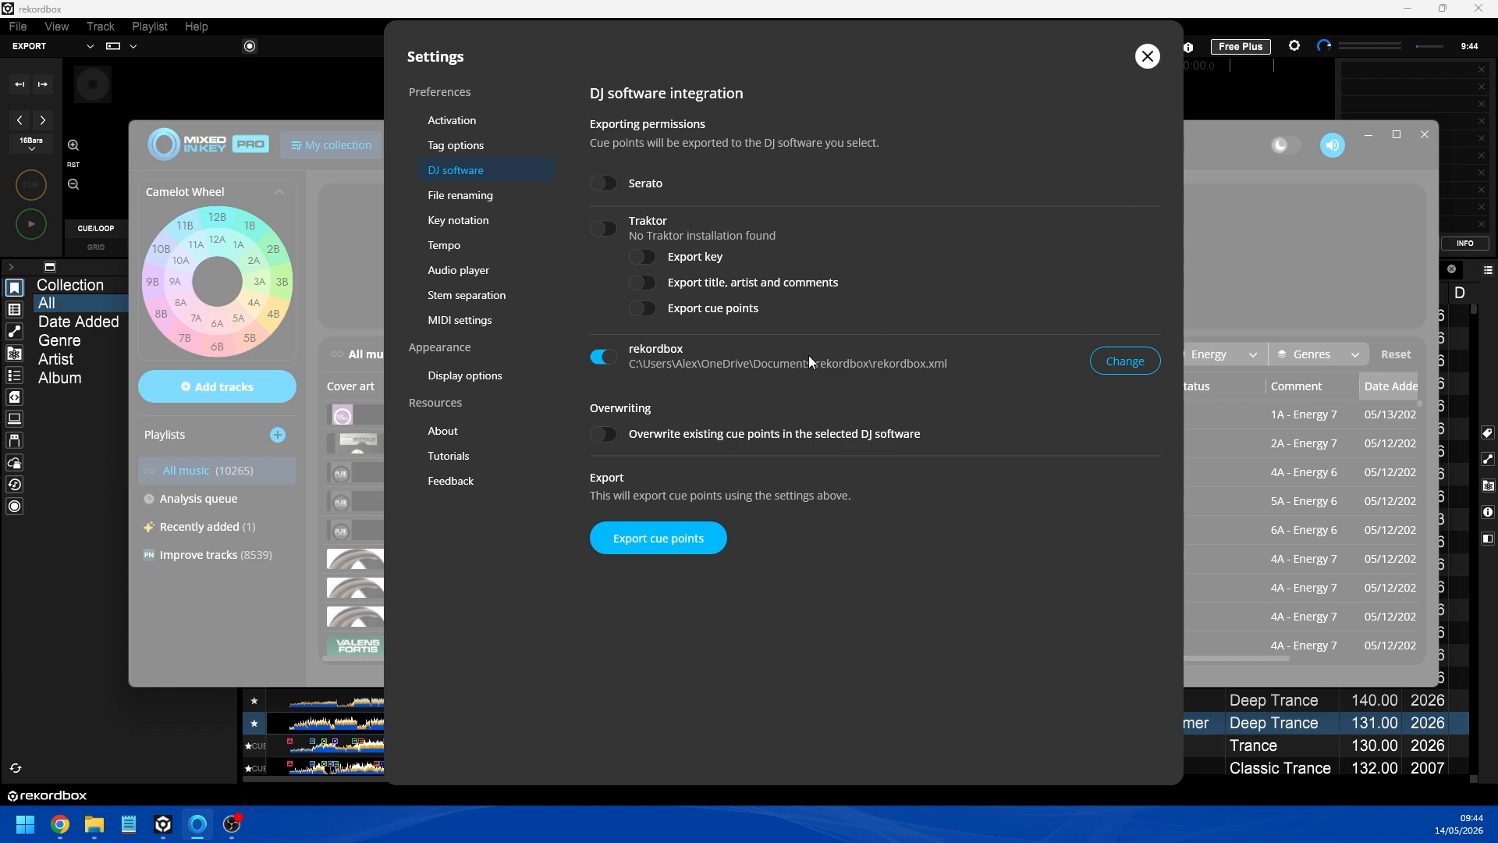
left_click(1146, 60)
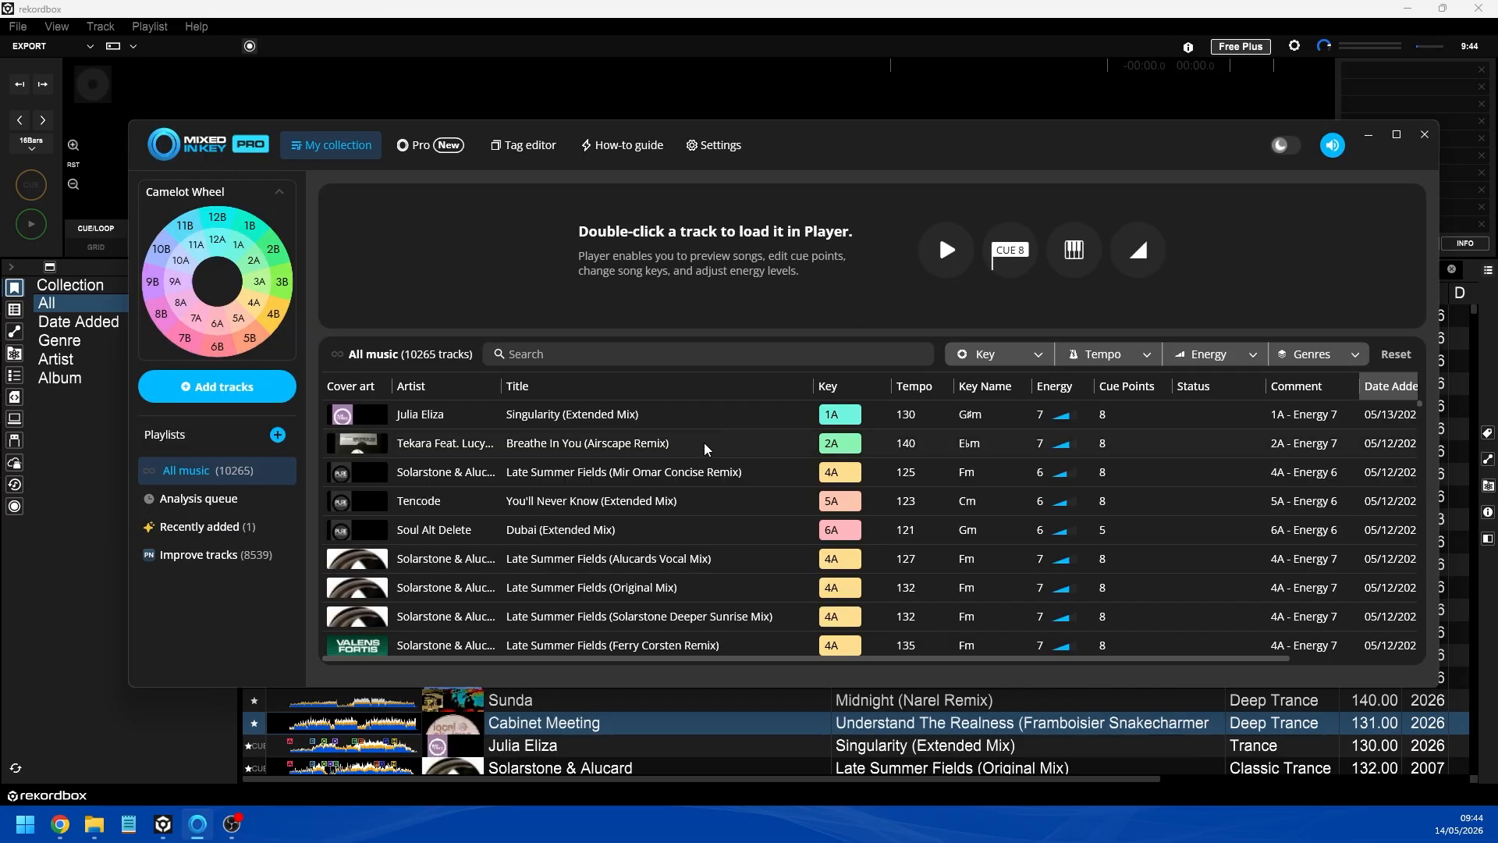
- Add the selected new FLAC files from the Trance folder in File Explorer to the Mixed In Key collection and review their analysis
mouse_move(90, 809)
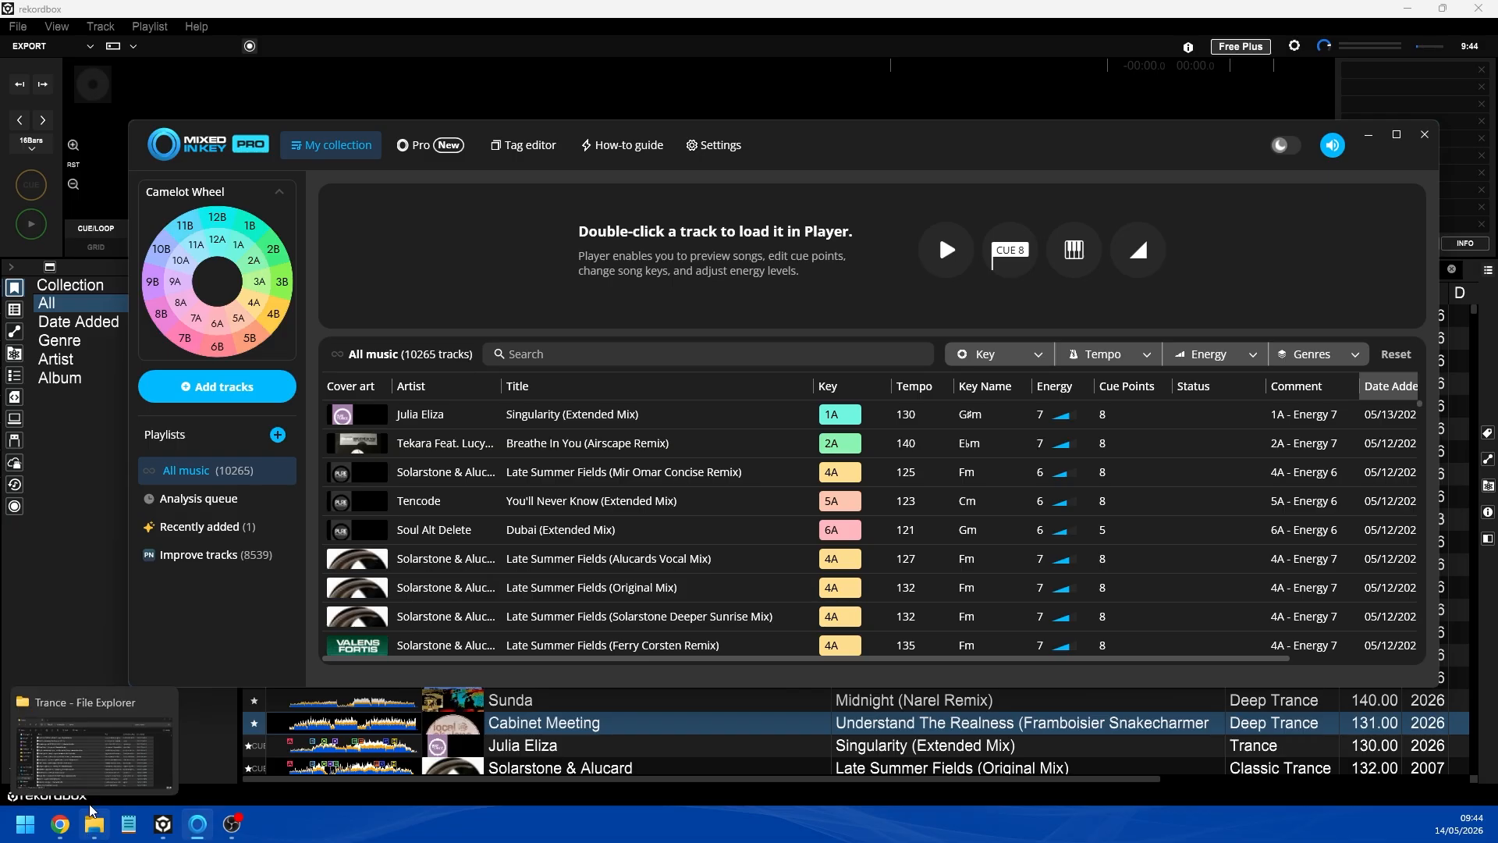
left_click(86, 716)
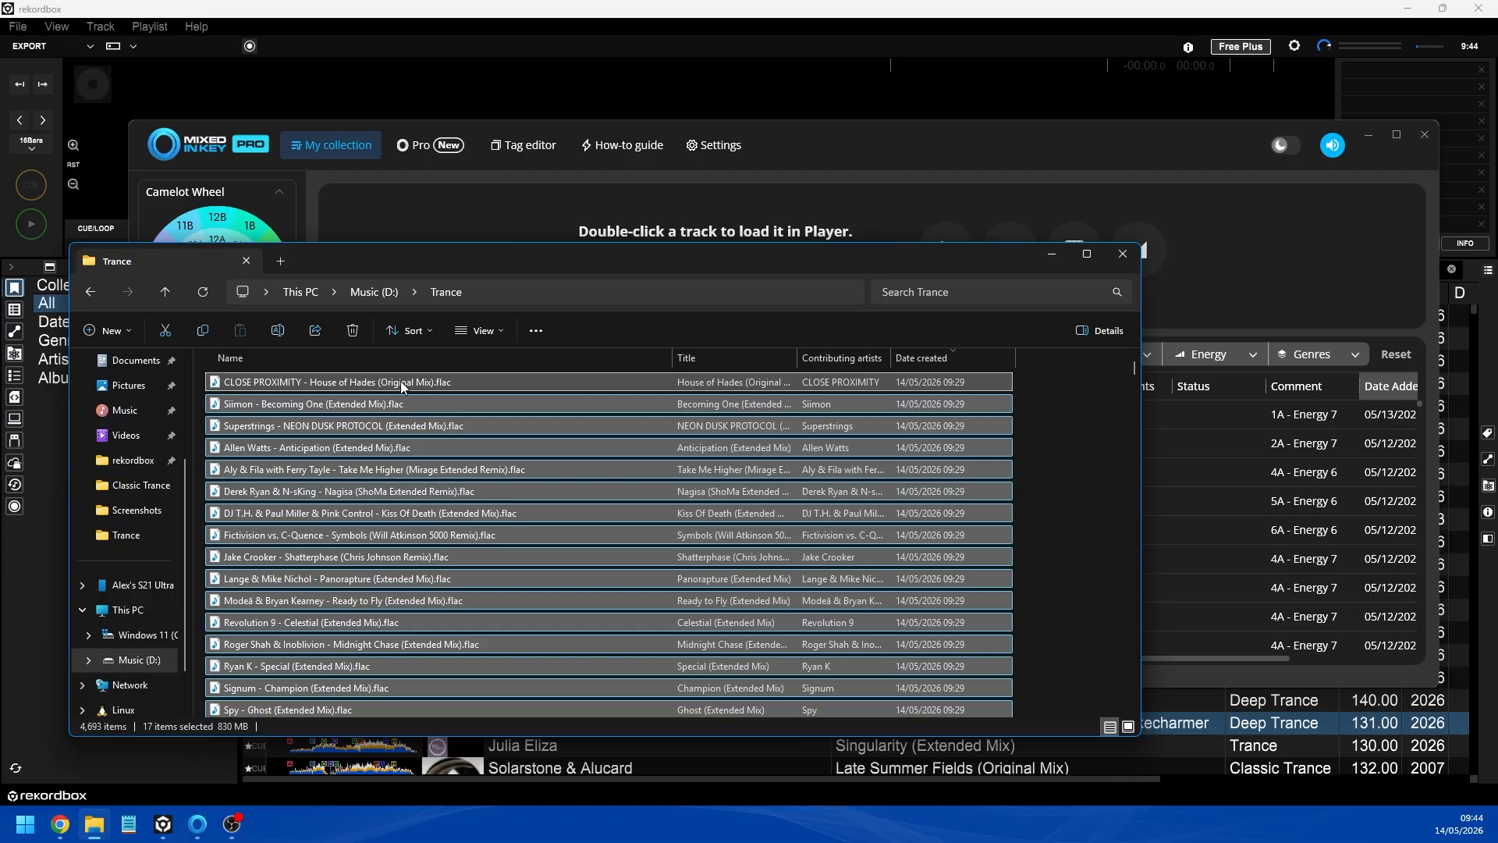
left_click_drag(400, 380, 1228, 462)
left_click(939, 142)
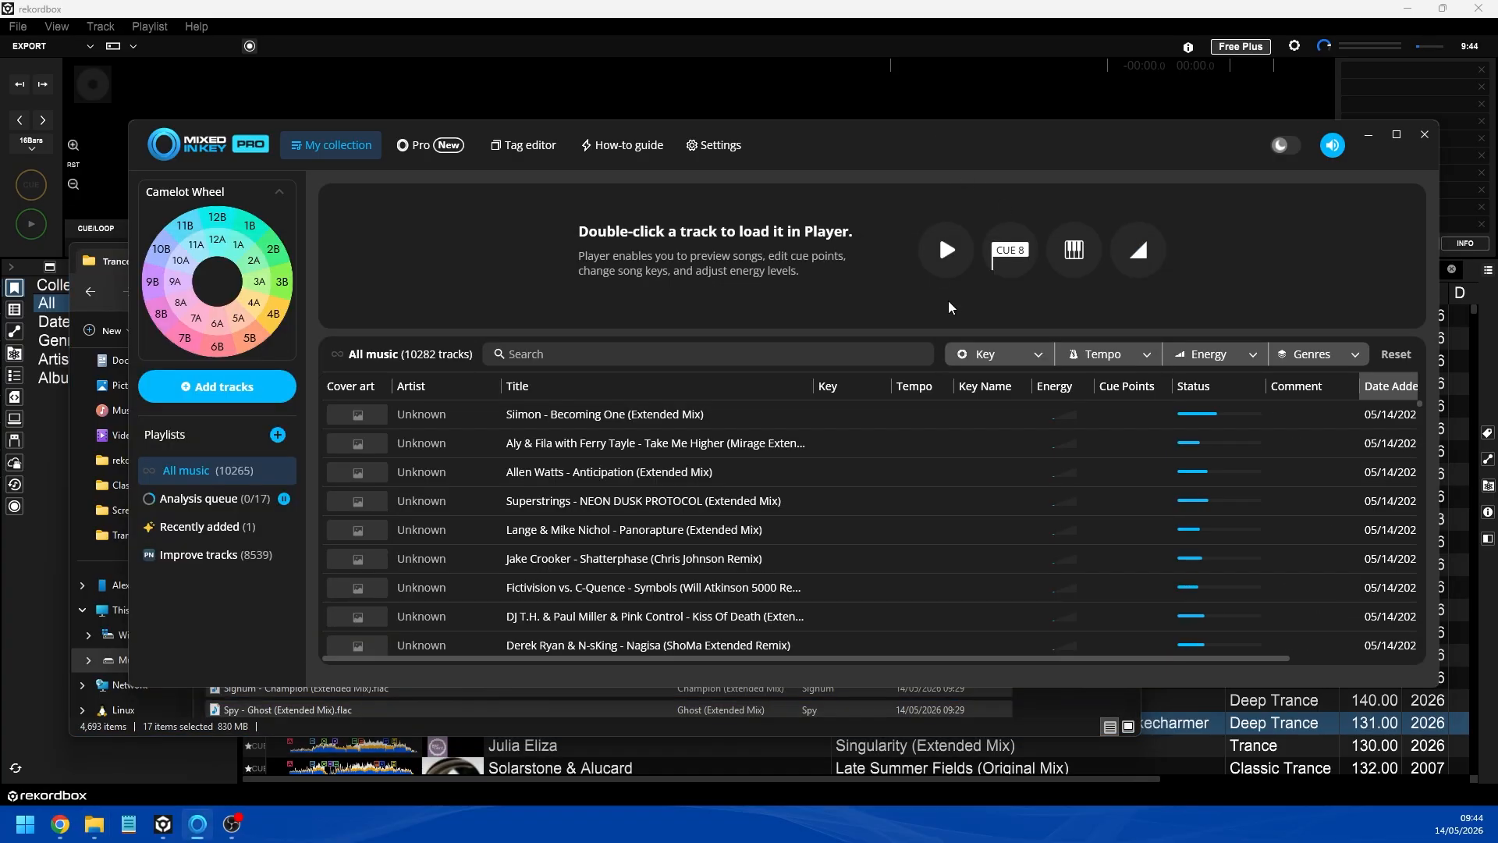
scroll(992, 549, "down", 2)
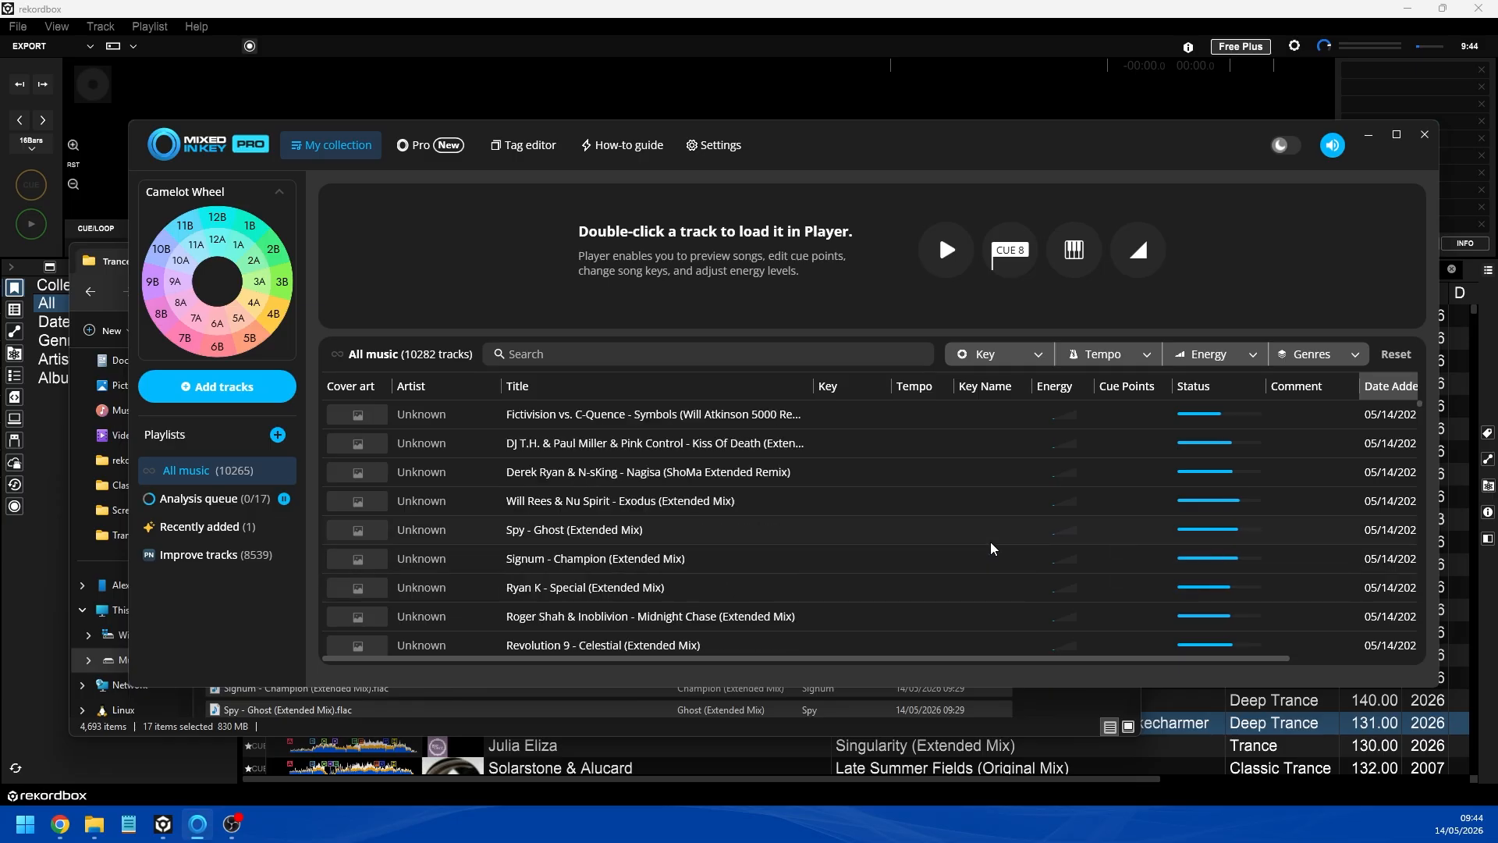
scroll(992, 548, "down", 1)
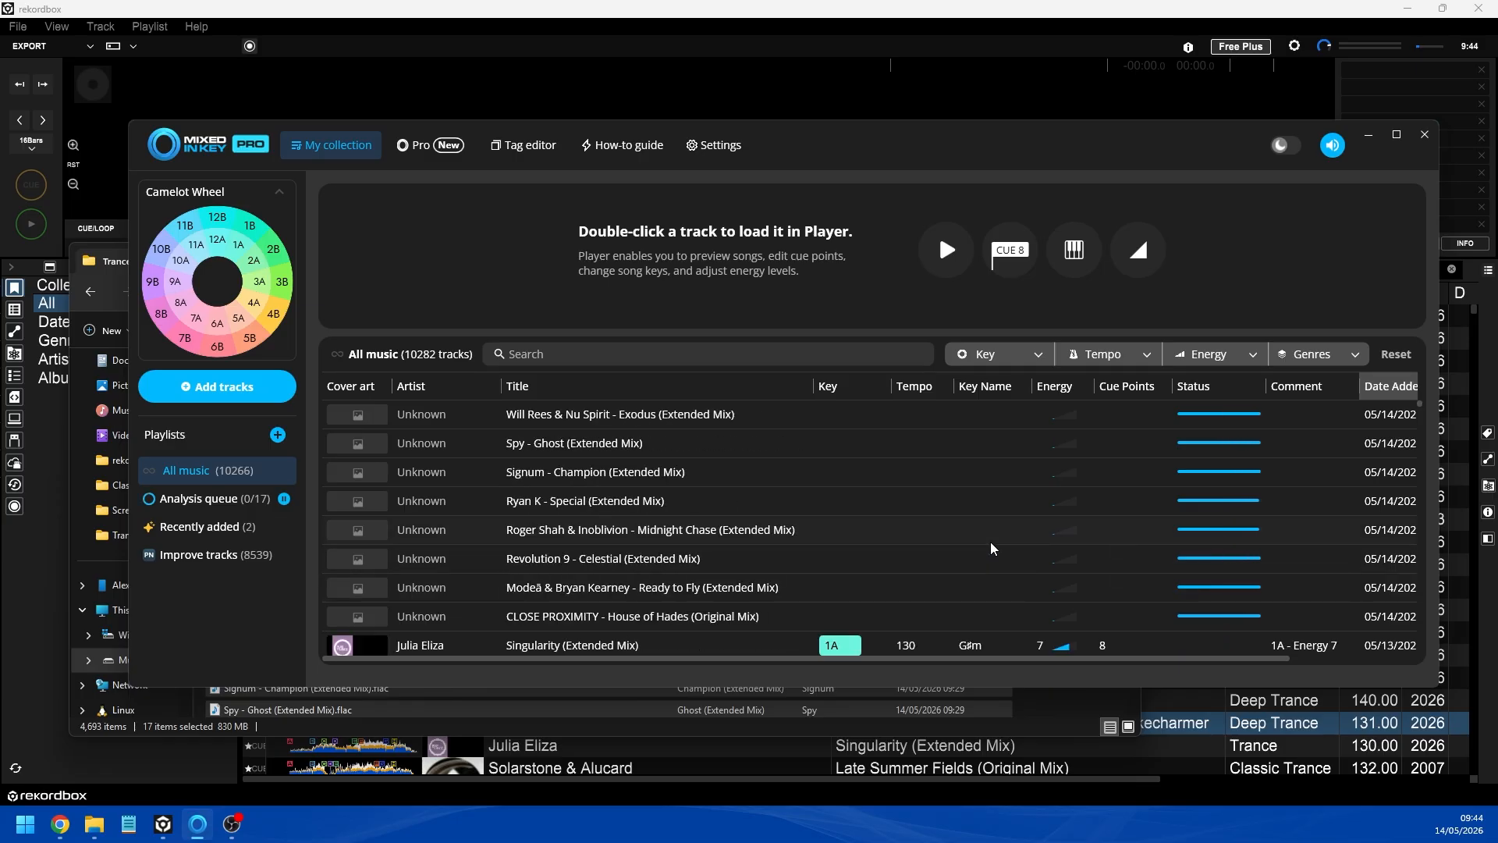
scroll(992, 549, "up", 1)
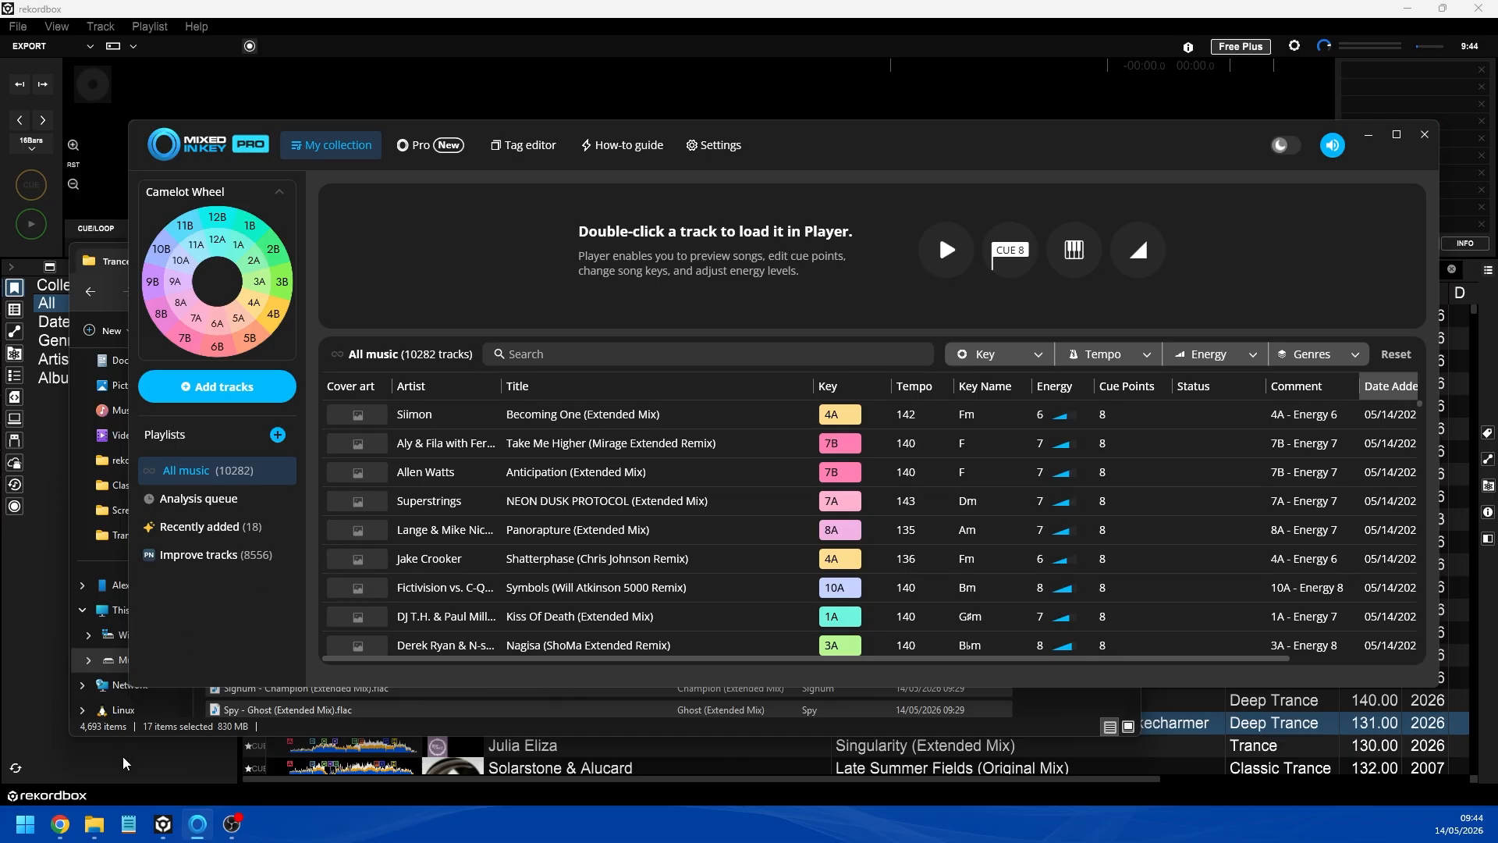
- Add Understand The Realness and Midnight (Narel Remix) from the Deep Trance folder in File Explorer to Mixed In Key for analysis
left_click(94, 824)
left_click(167, 292)
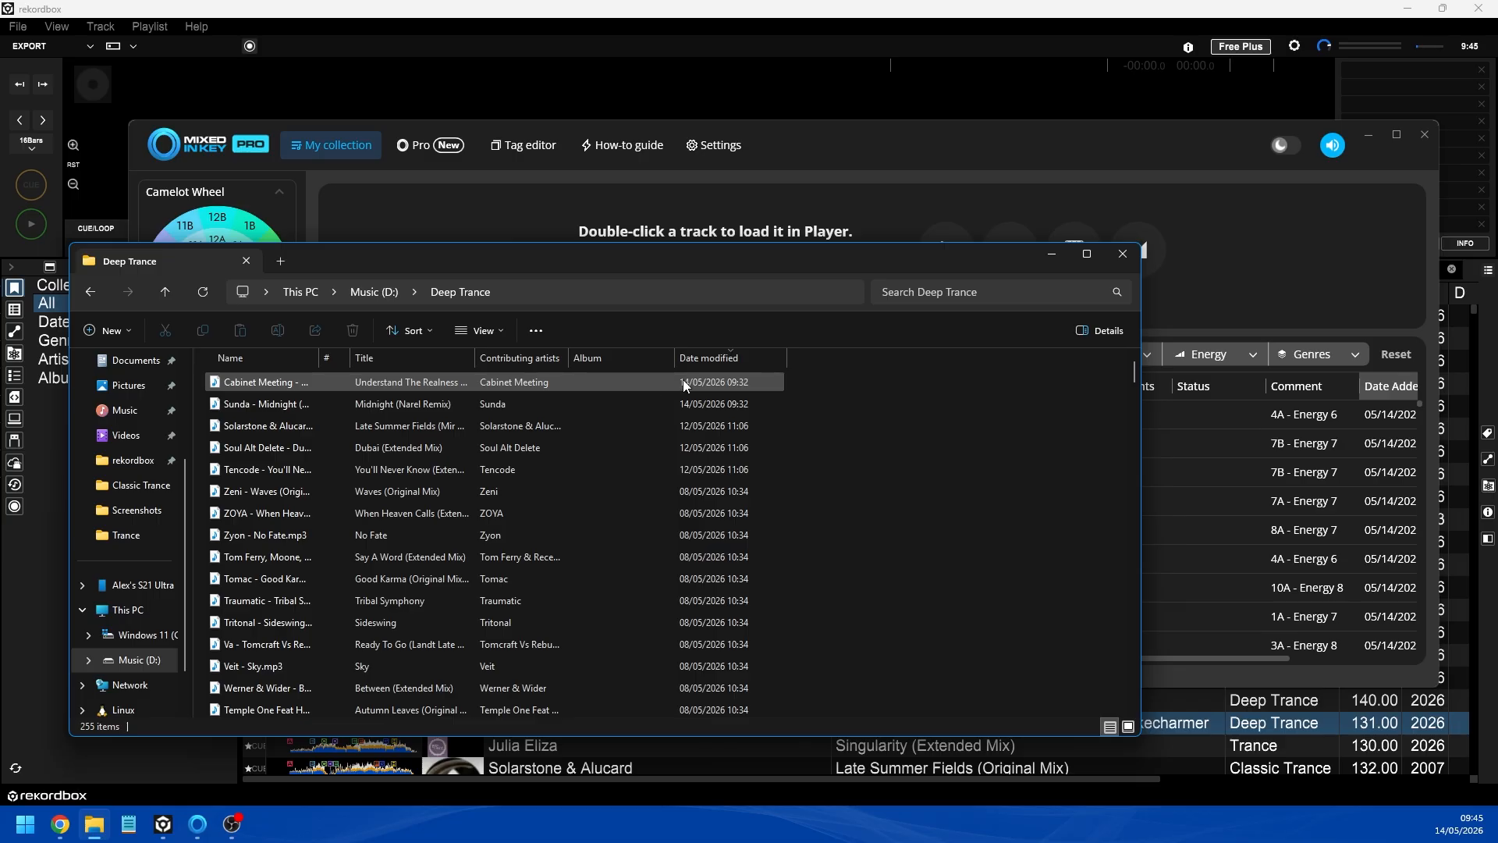
left_click(702, 377)
left_click(700, 404, "shift")
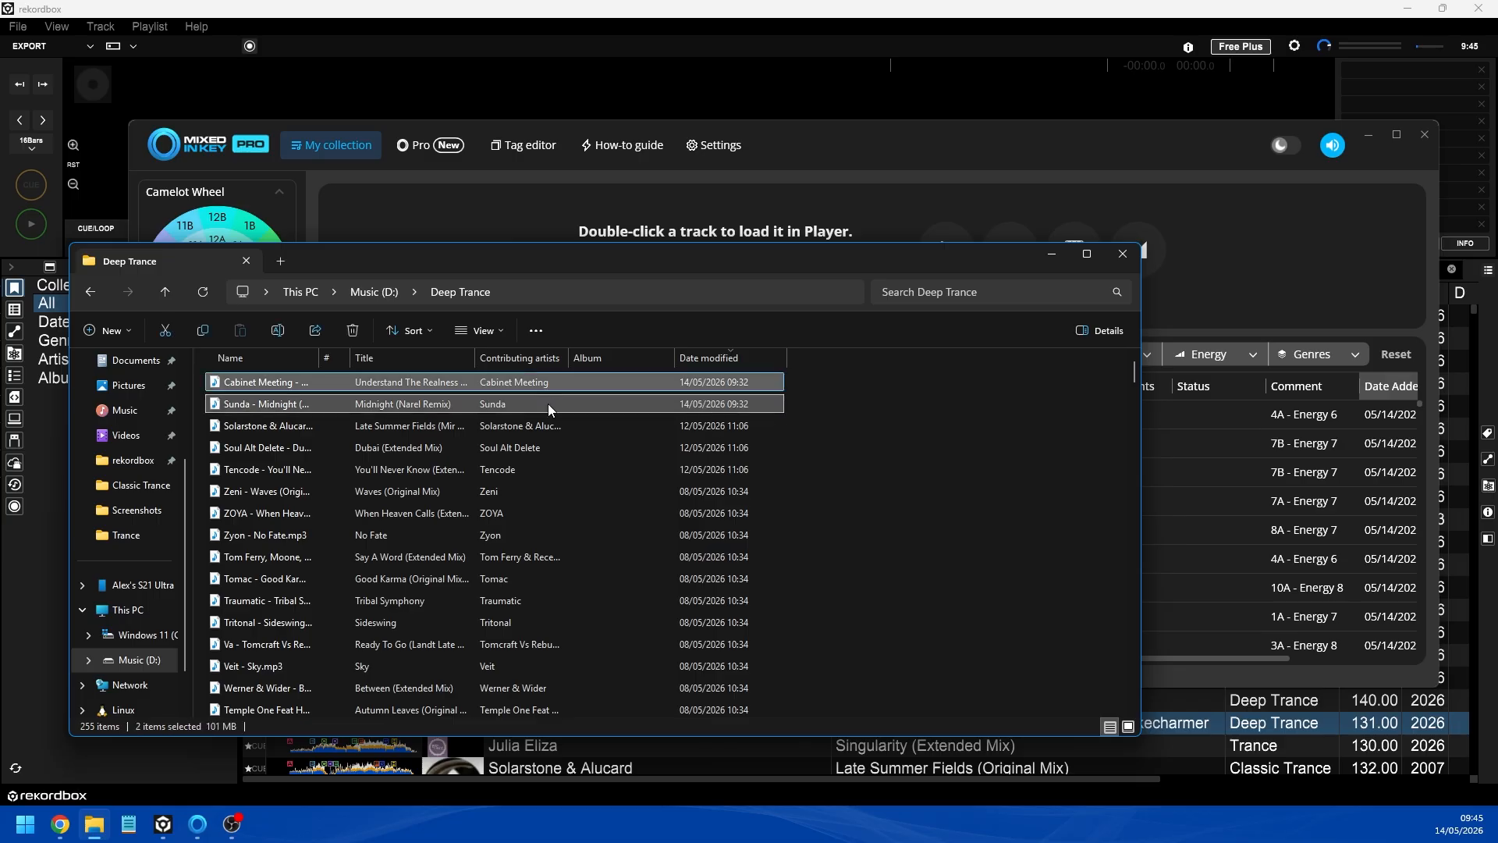
left_click_drag(549, 407, 1198, 427)
left_click(1074, 158)
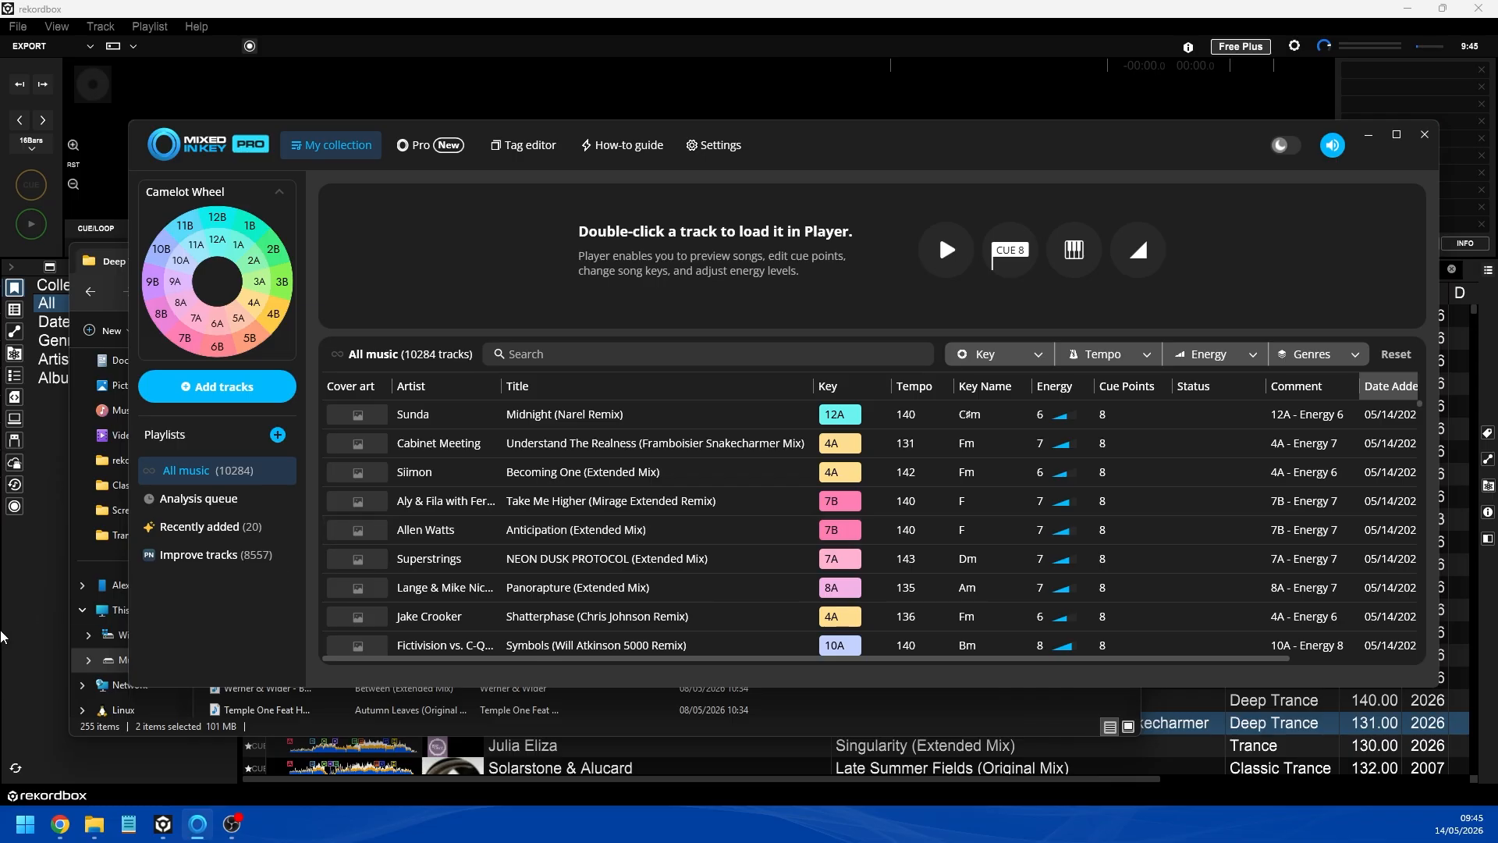
- Switch to rekordbox and check in the view layout preferences whether rekordbox xml is enabled for the media browser
left_click(16, 630)
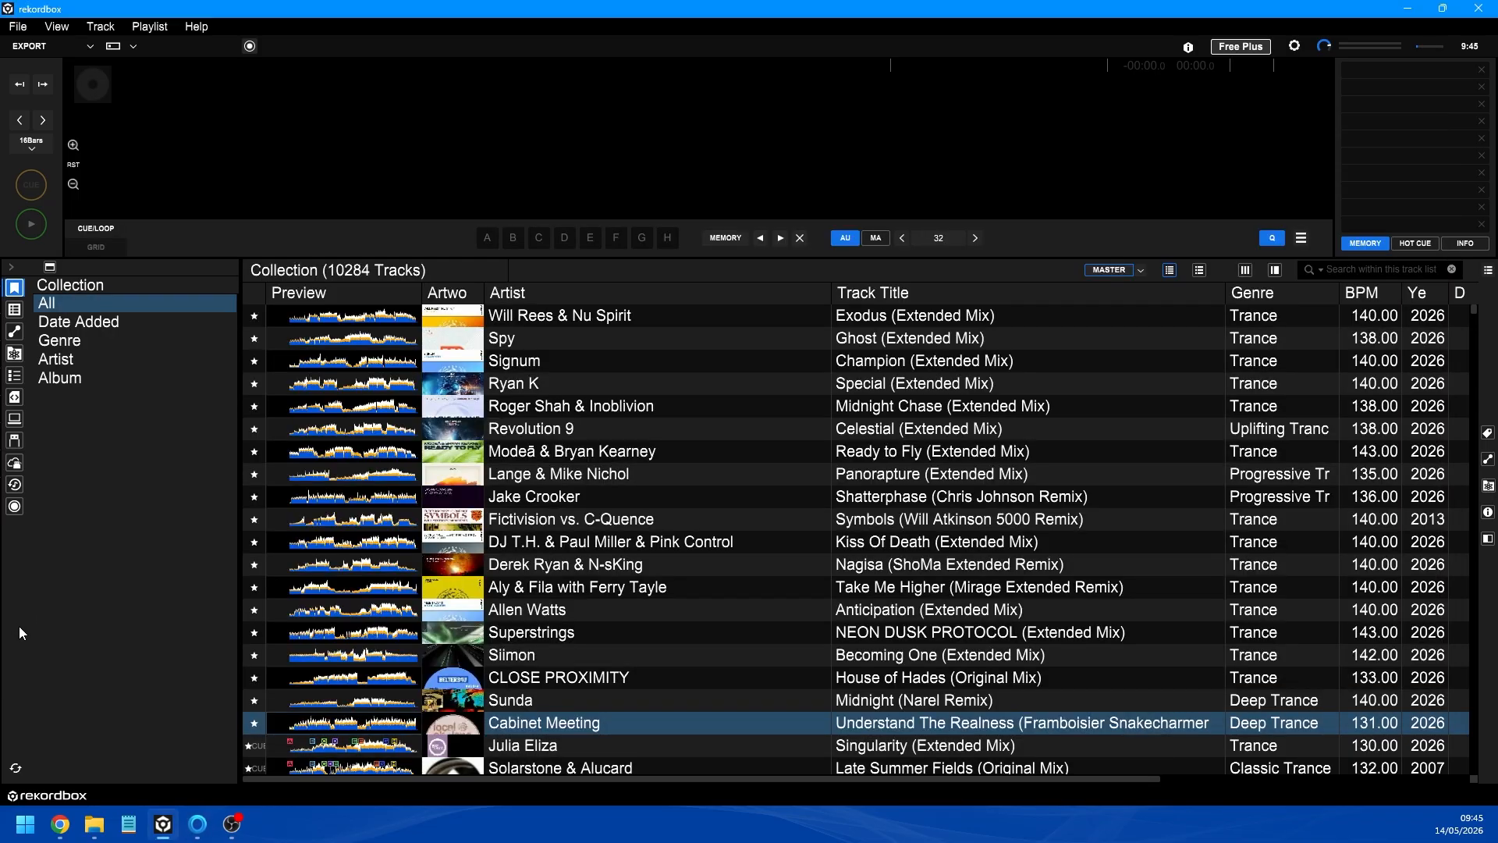
left_click(1293, 47)
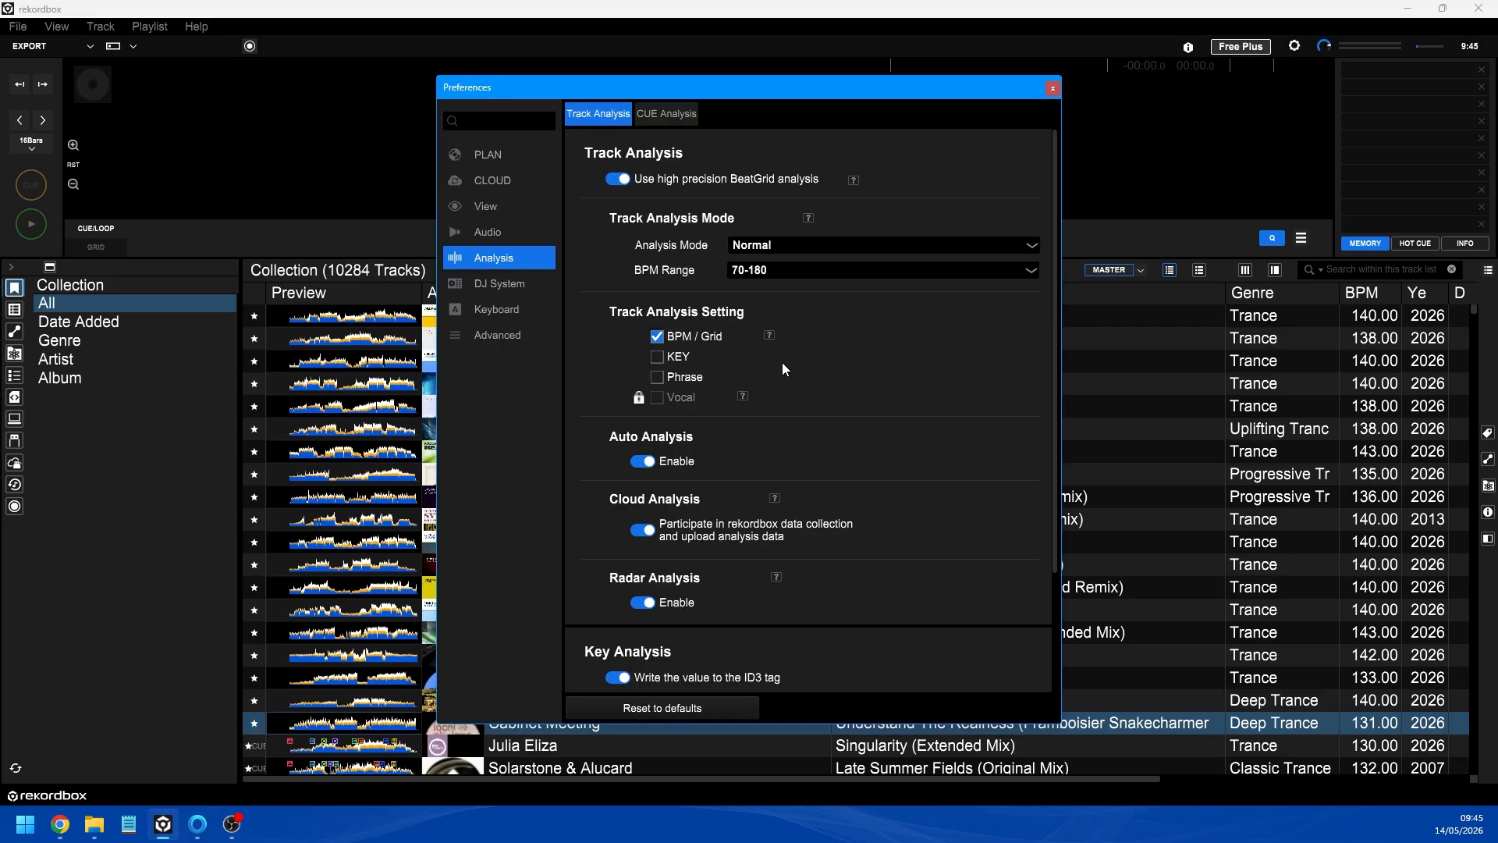
left_click(490, 205)
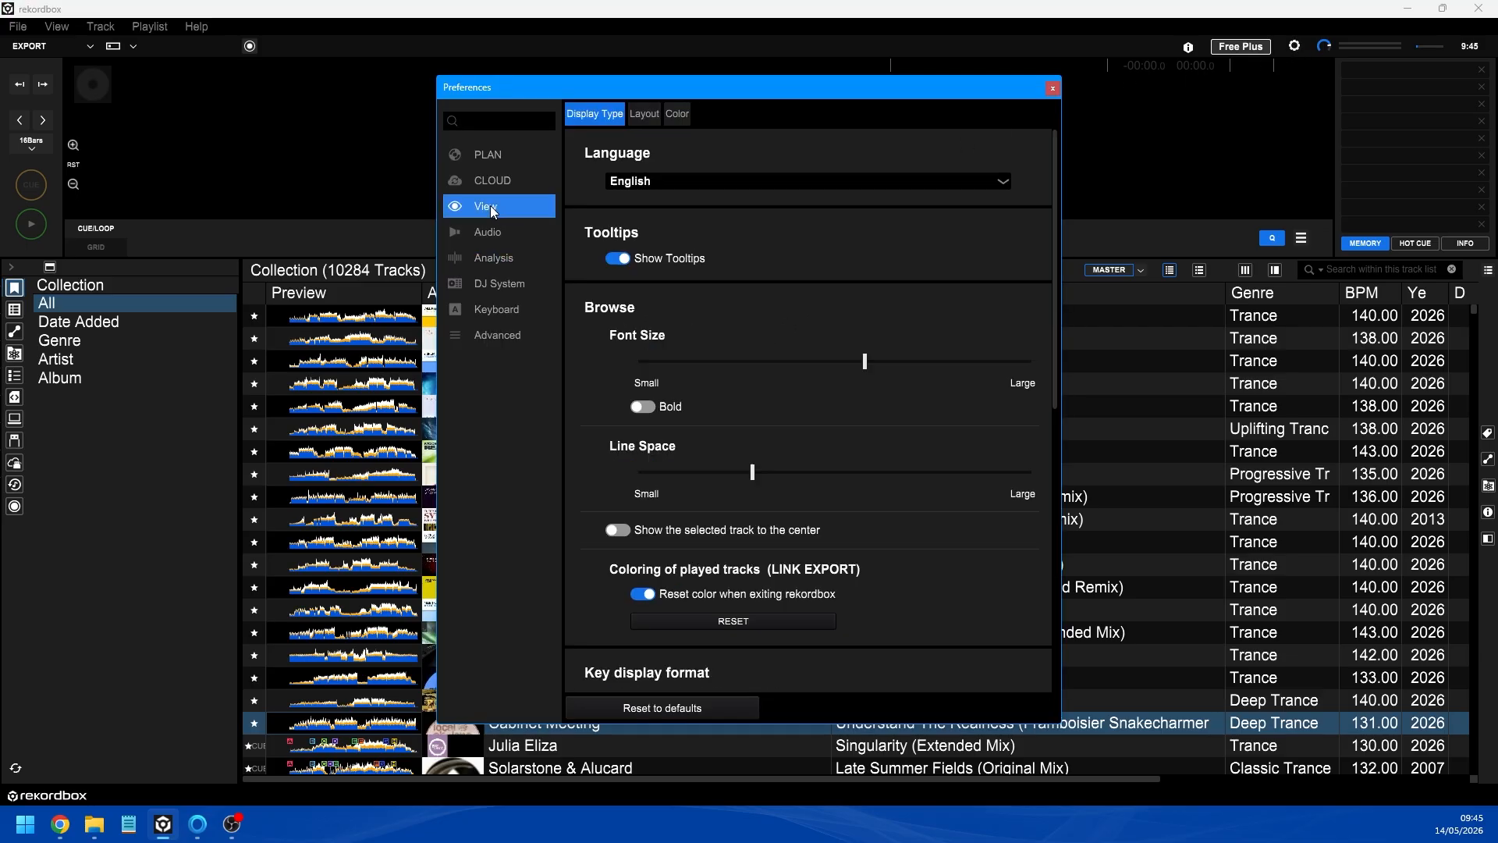
left_click(644, 114)
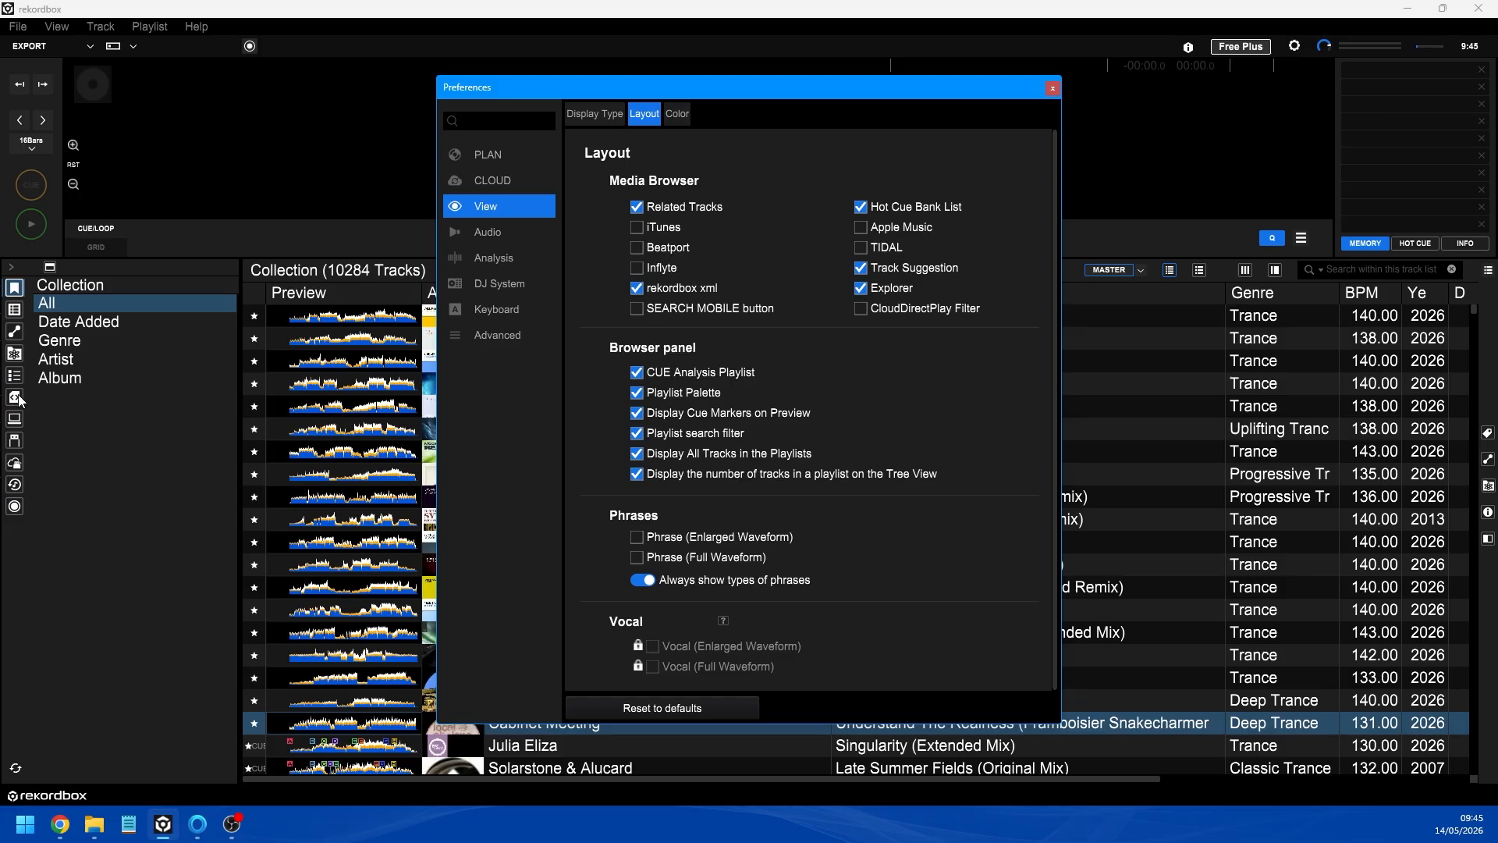
- Set Documents/rekordbox/rekordbox.xml as the imported library in the advanced database preferences, and close the preferences
left_click(496, 335)
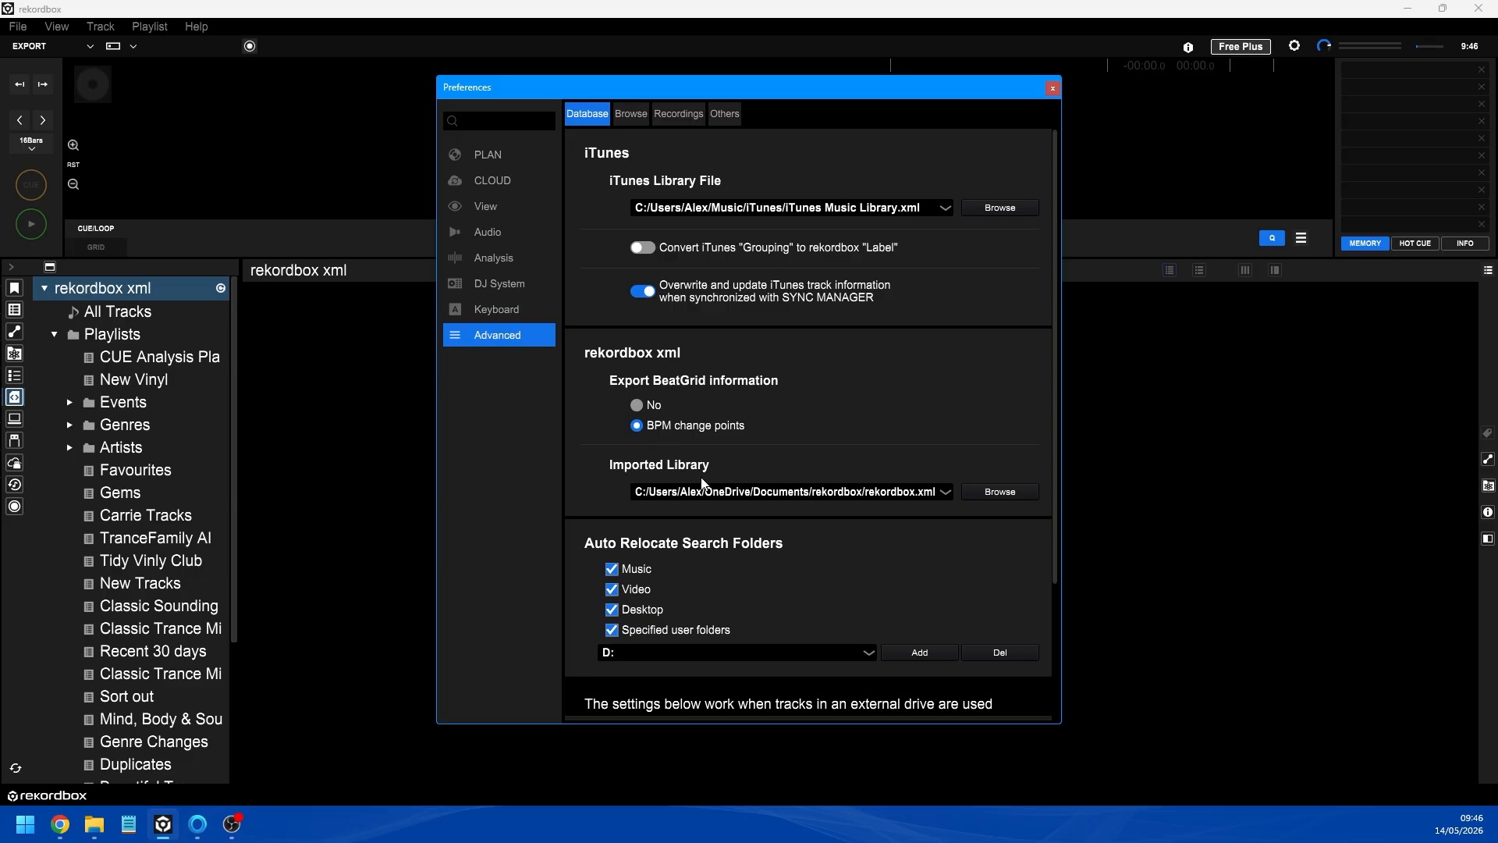
left_click(985, 495)
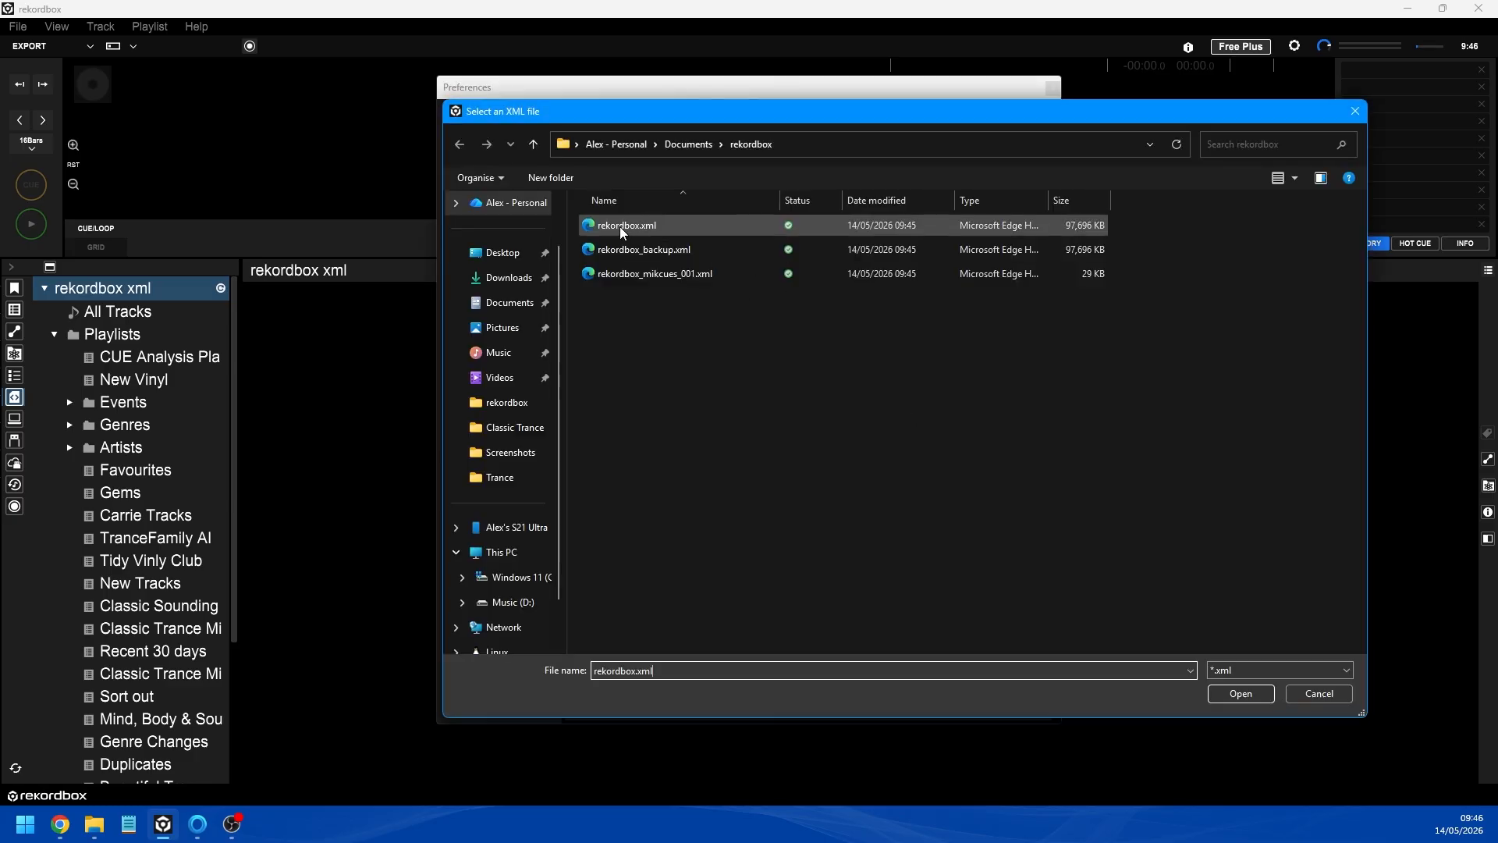
double_click(619, 226)
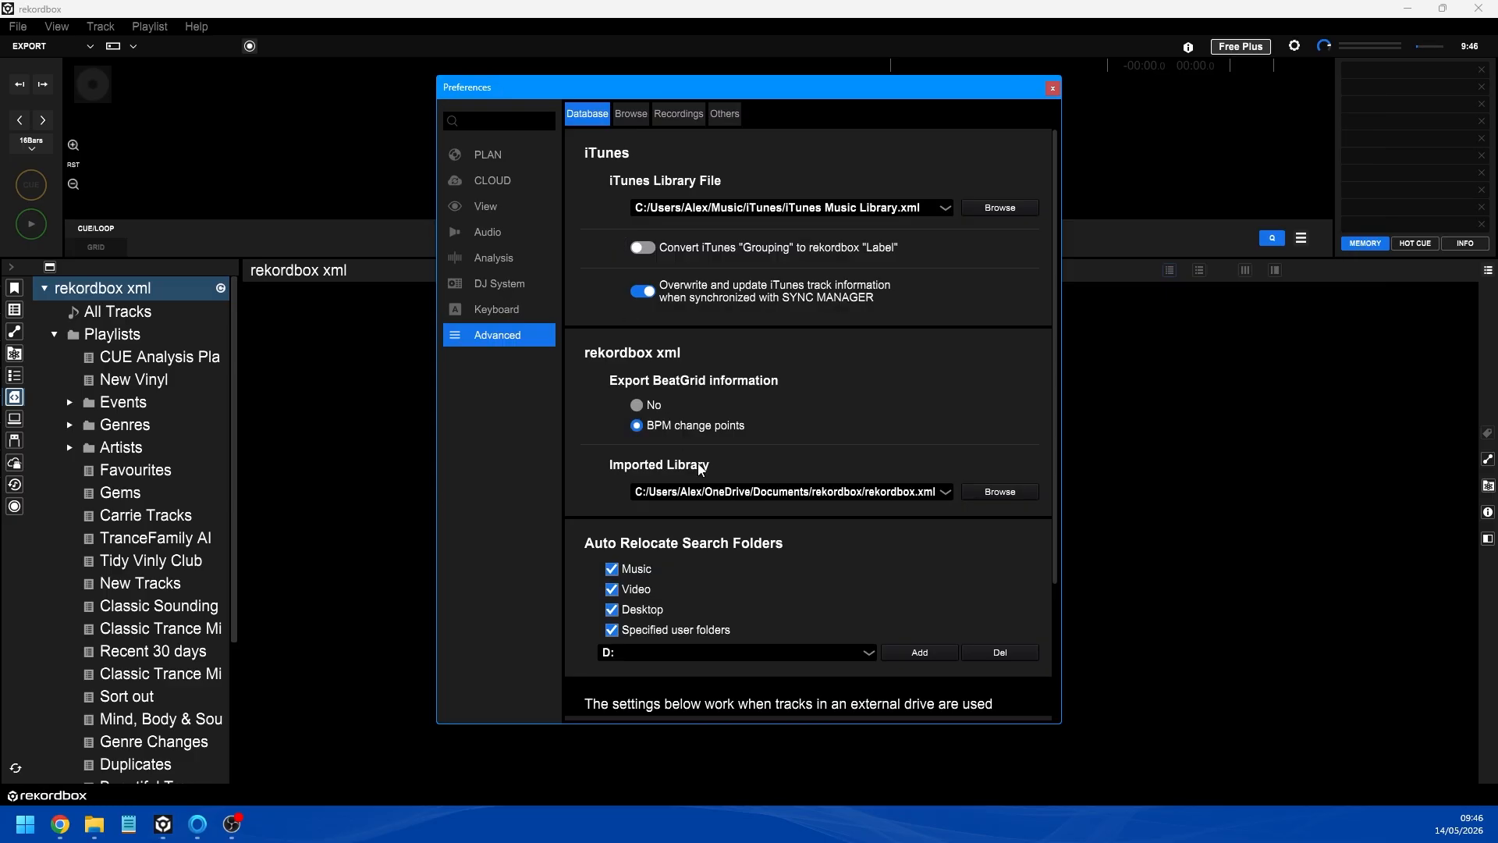
left_click(1053, 88)
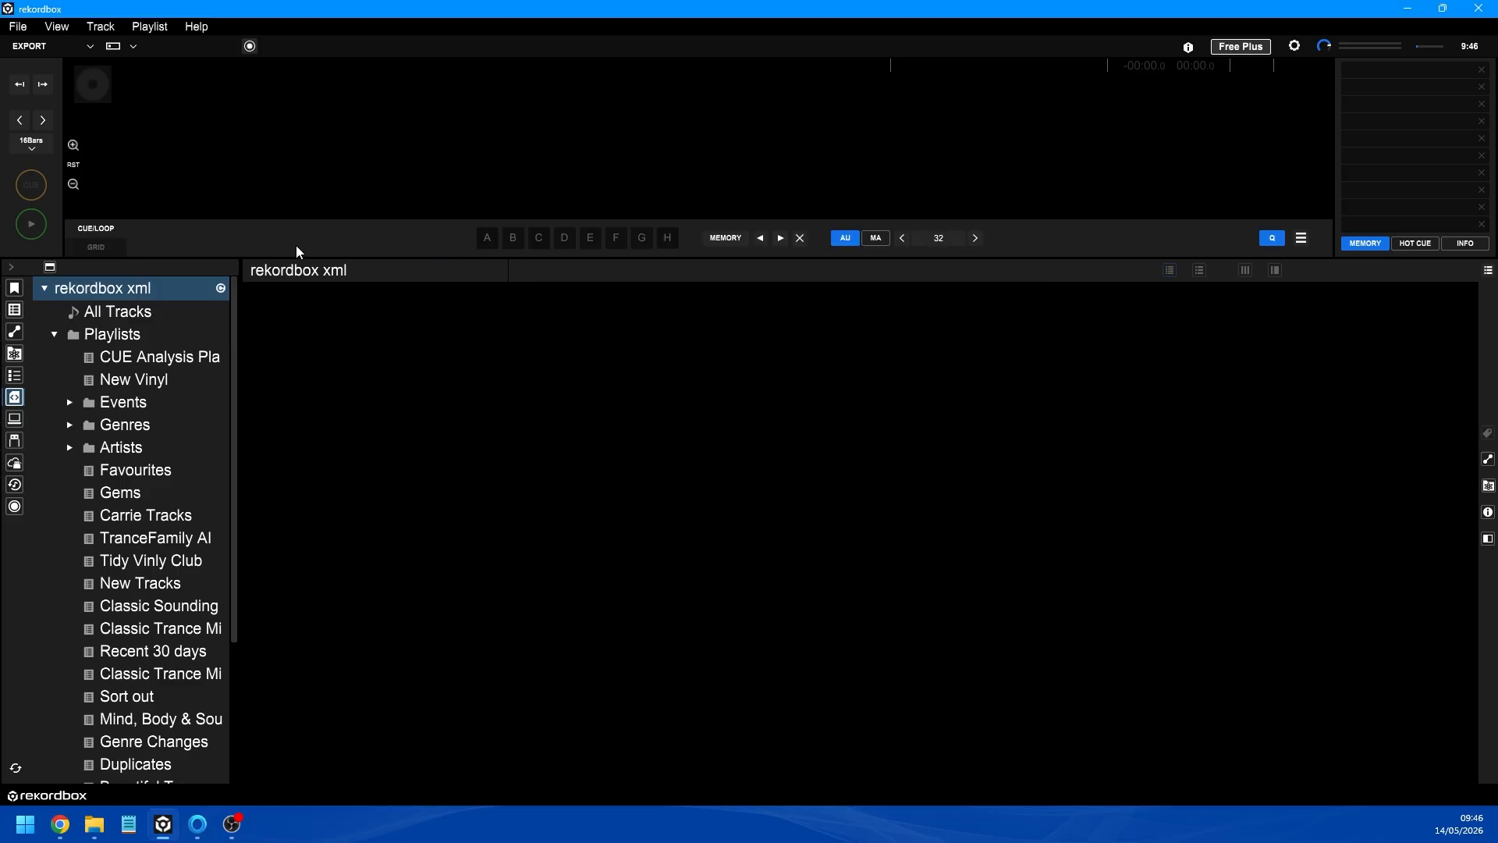
- Refresh the rekordbox xml library and open its MIK Cue Points playlist
left_click(221, 290)
scroll(176, 439, "down", 3)
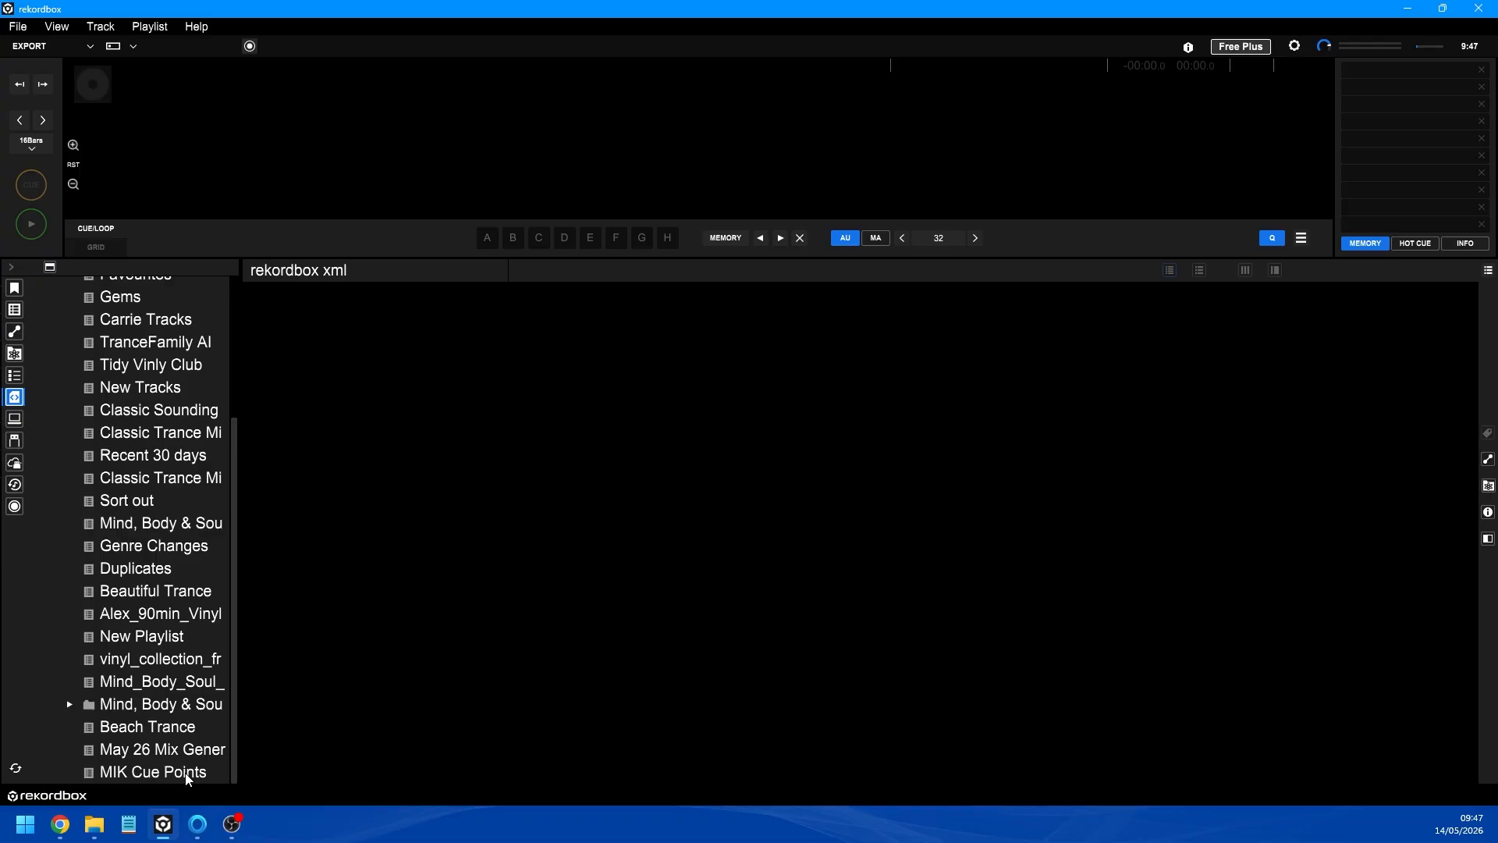
left_click(148, 775)
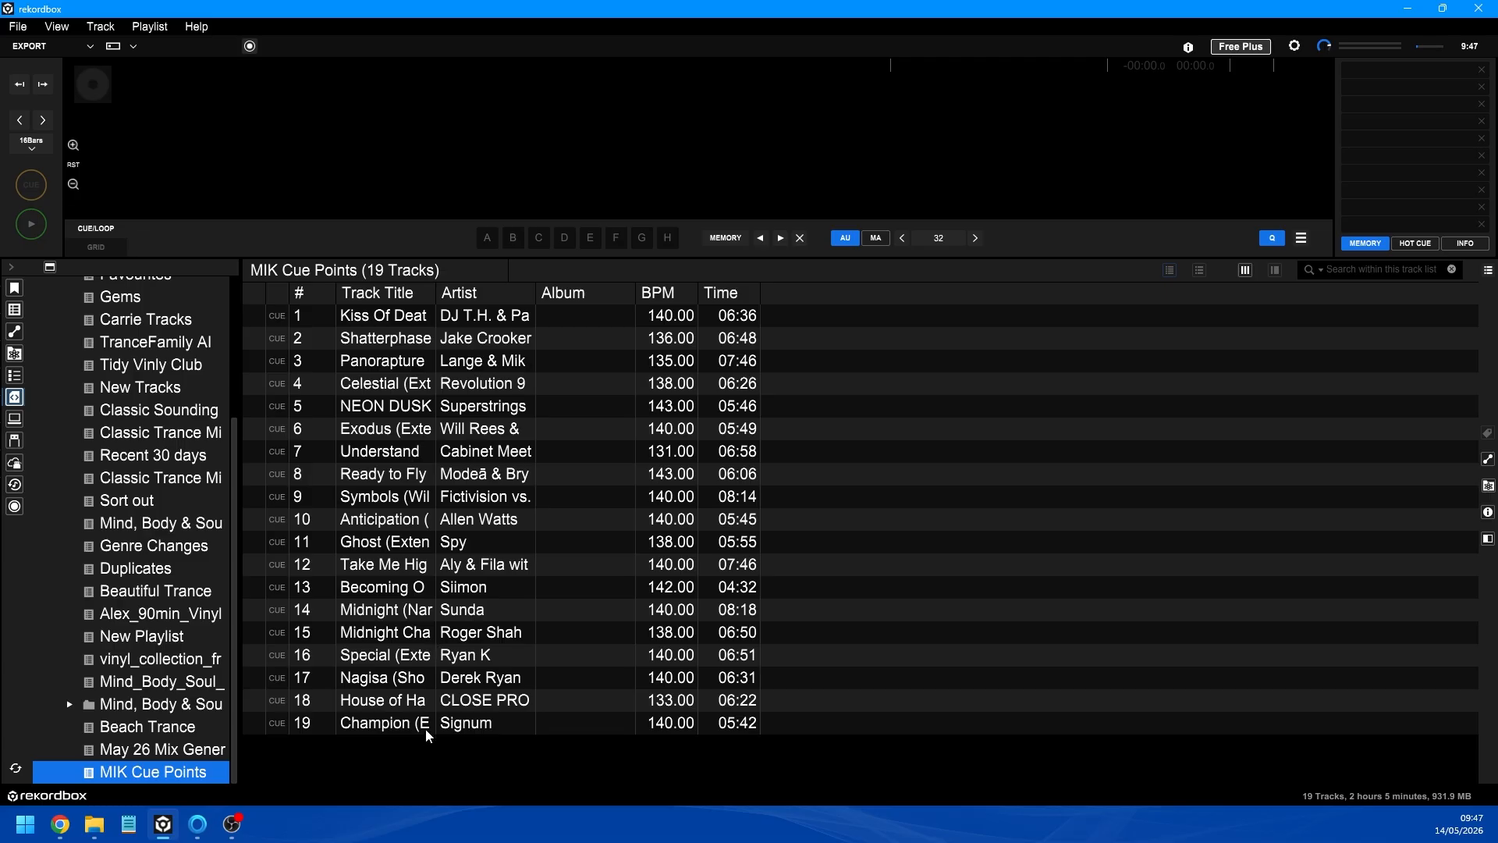
- Import all tracks of the MIK Cue Points playlist to the collection, accepting the tag information for every existing track without further prompts
left_click(408, 520)
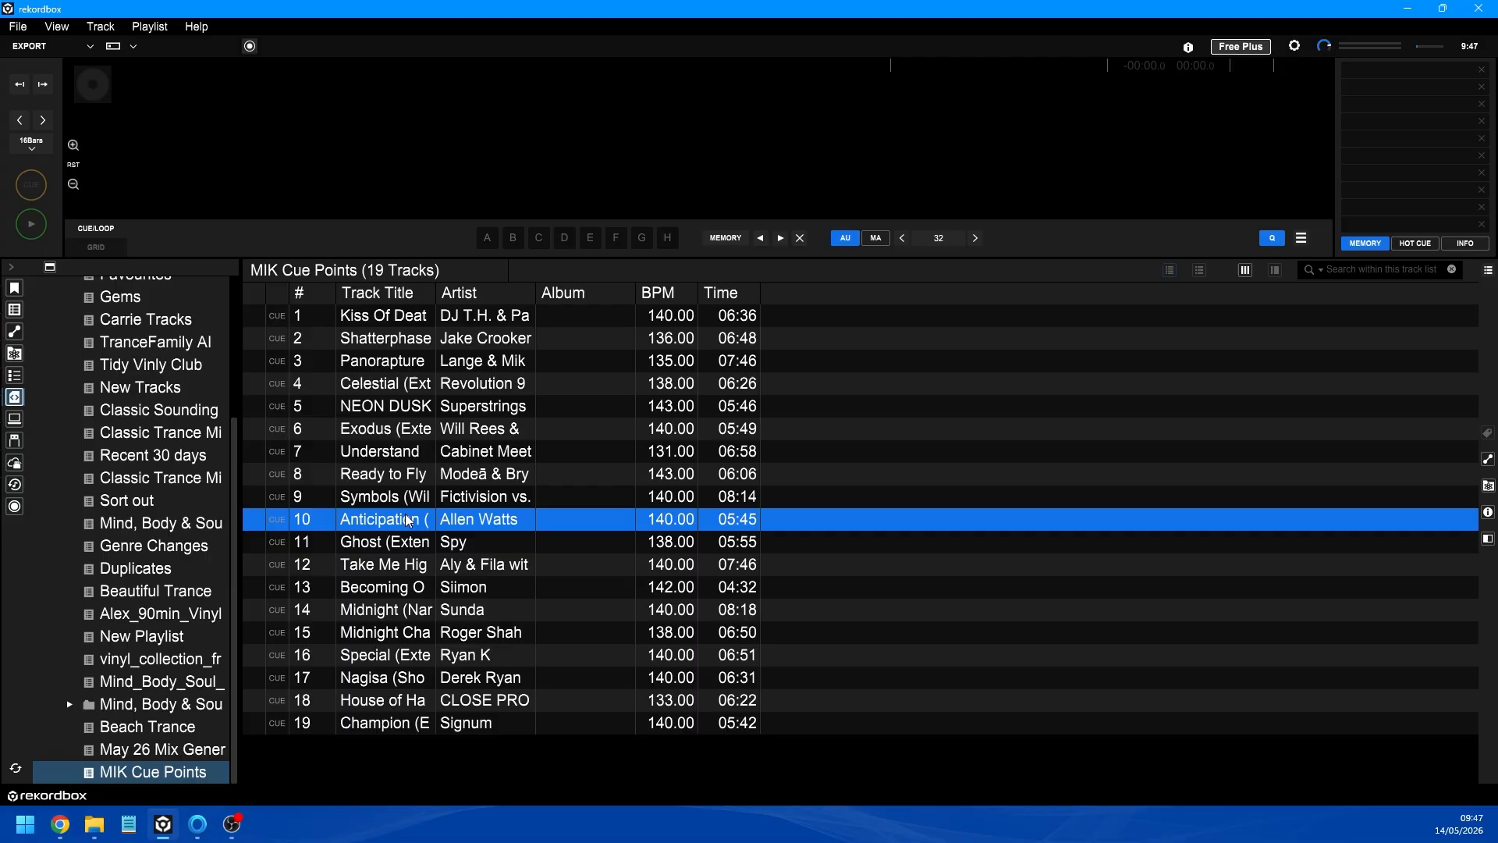
key("ctrl+a")
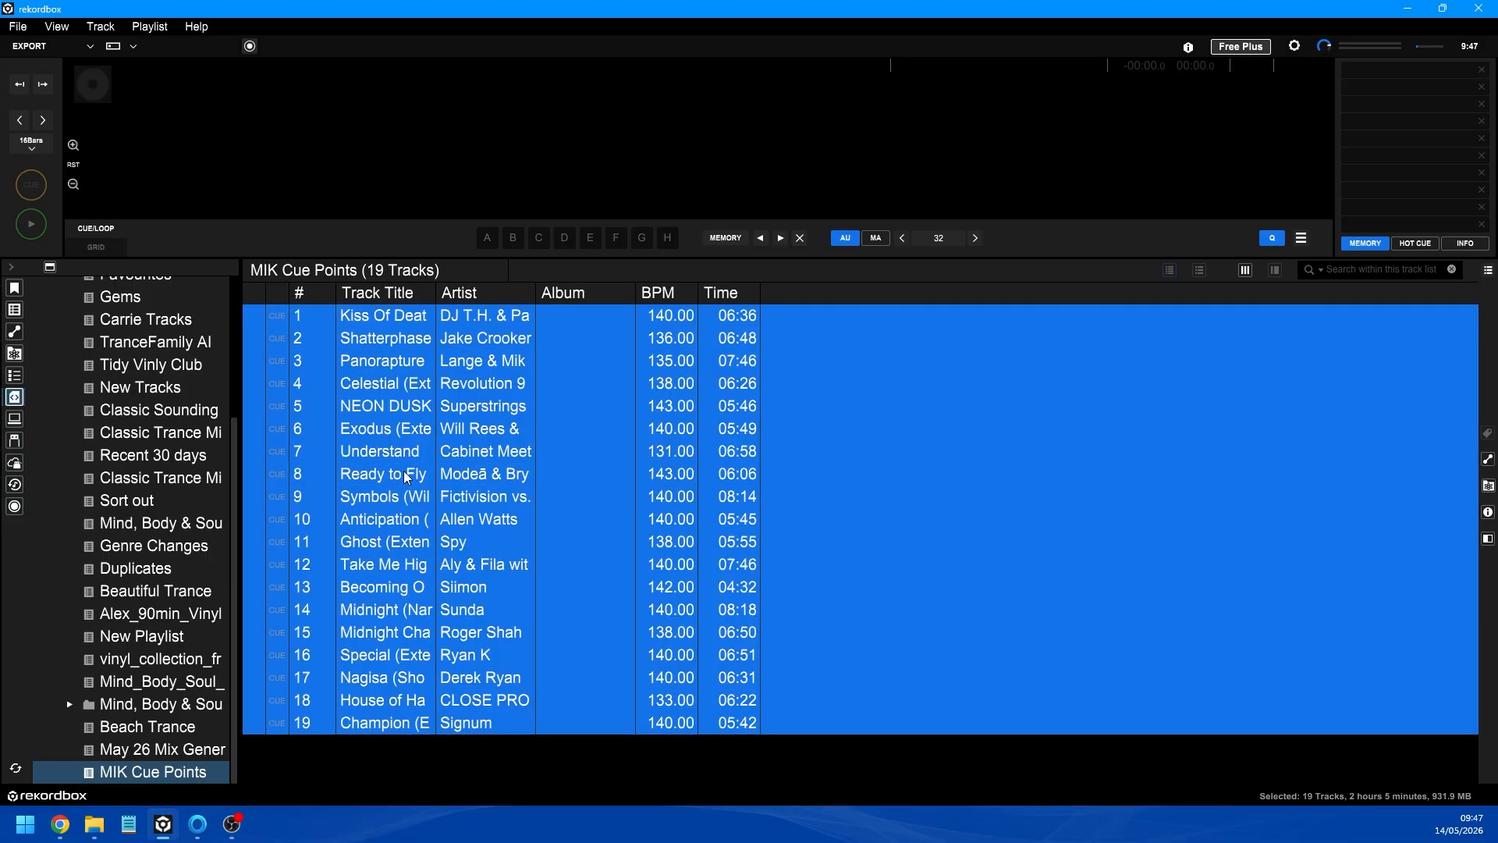
right_click(406, 478)
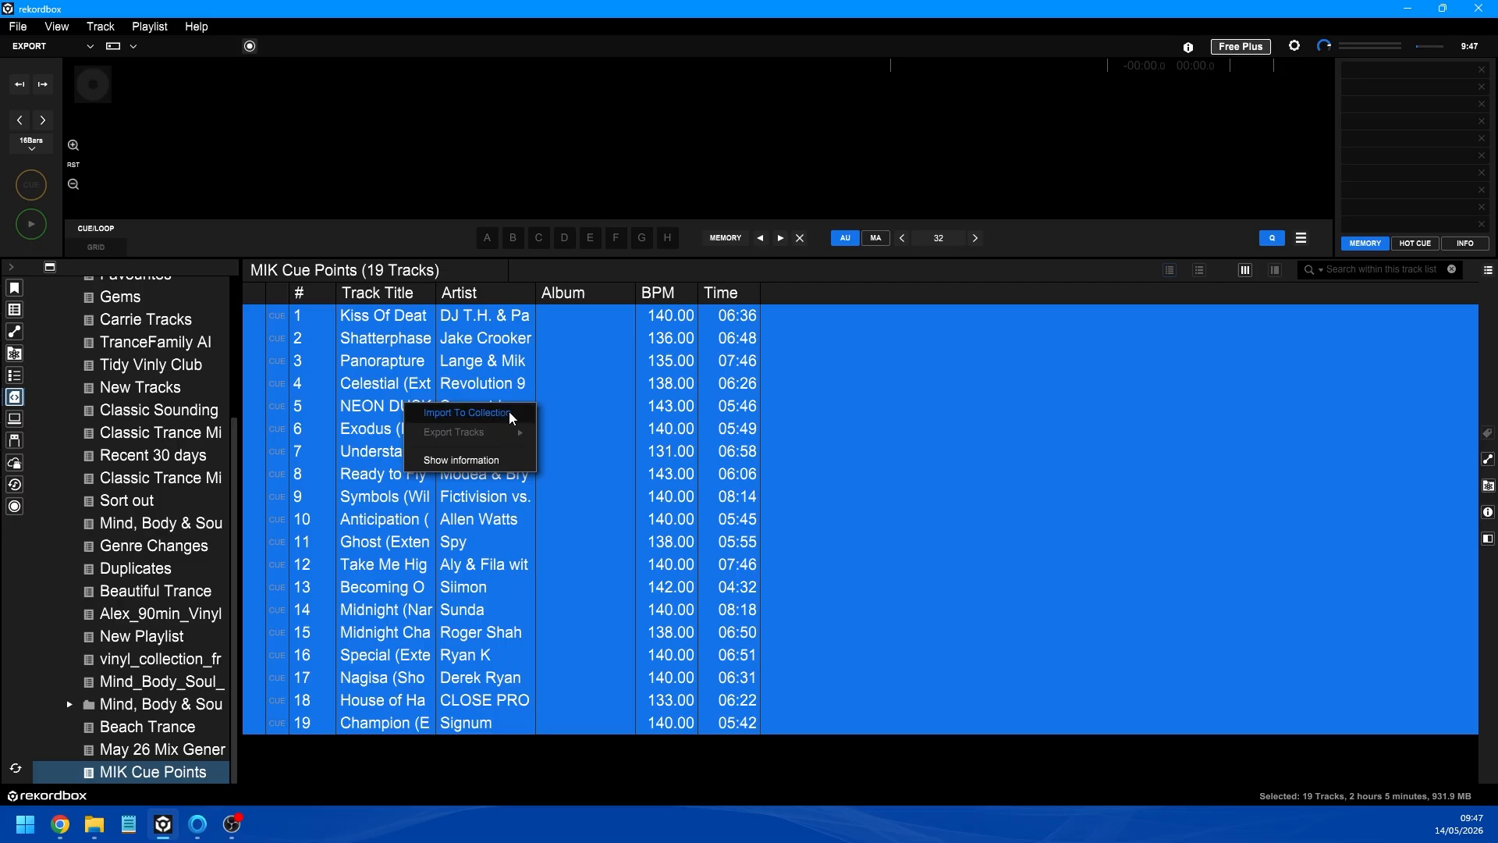
left_click(512, 418)
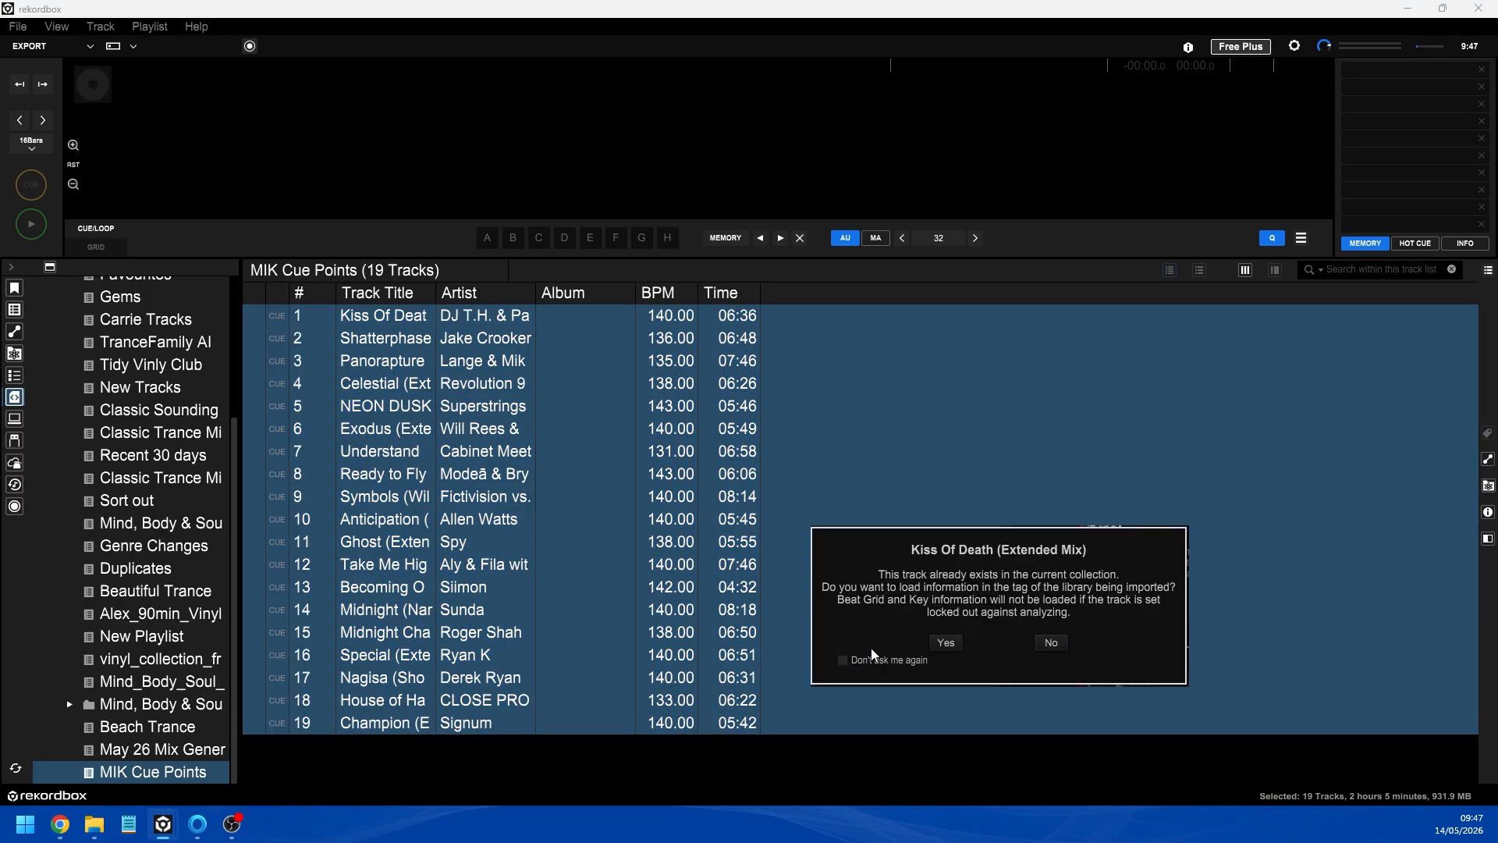
left_click(874, 660)
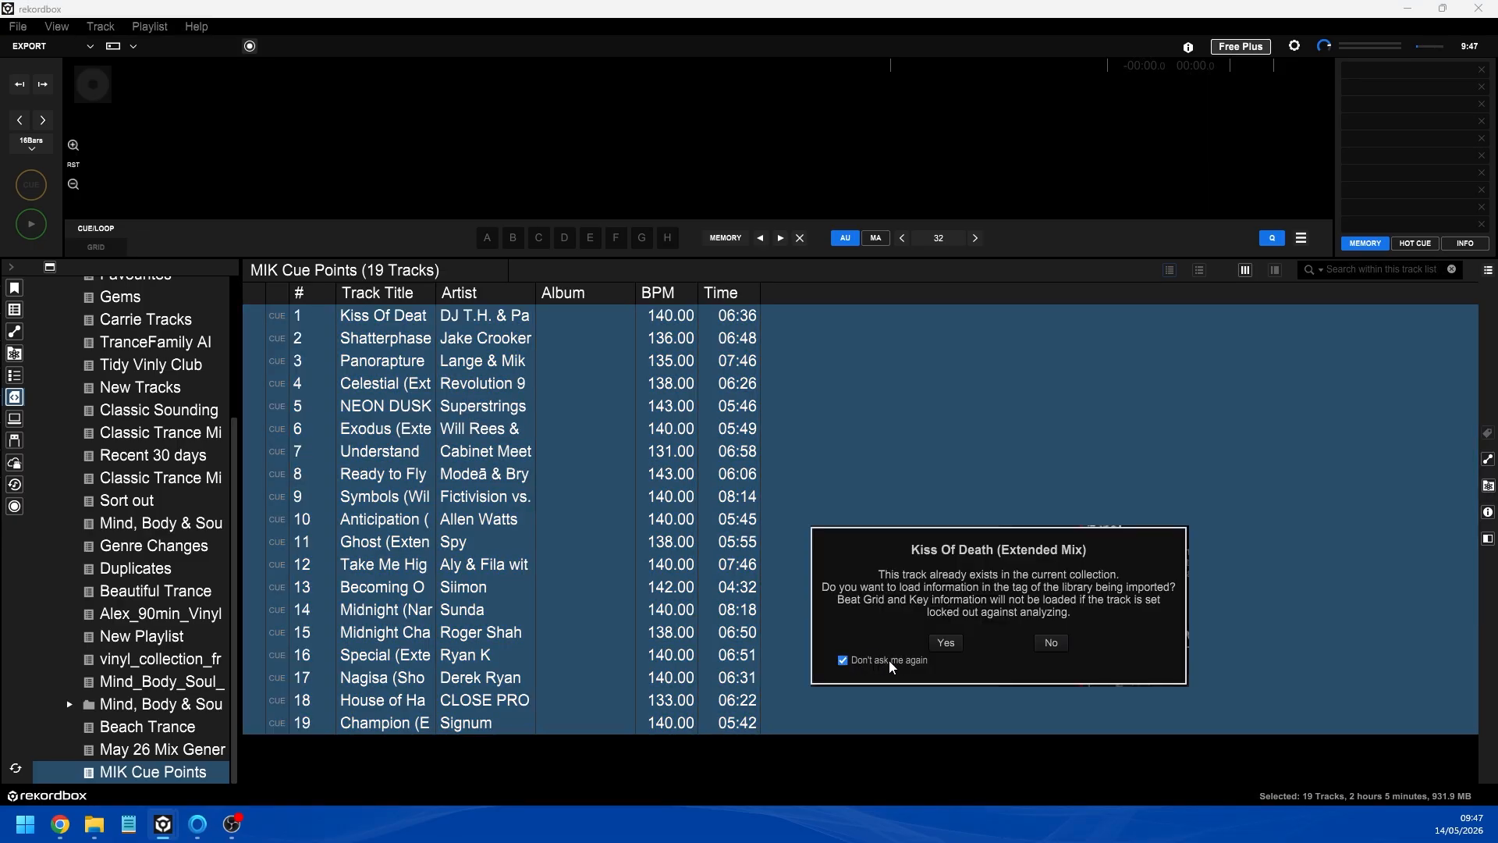
left_click(944, 646)
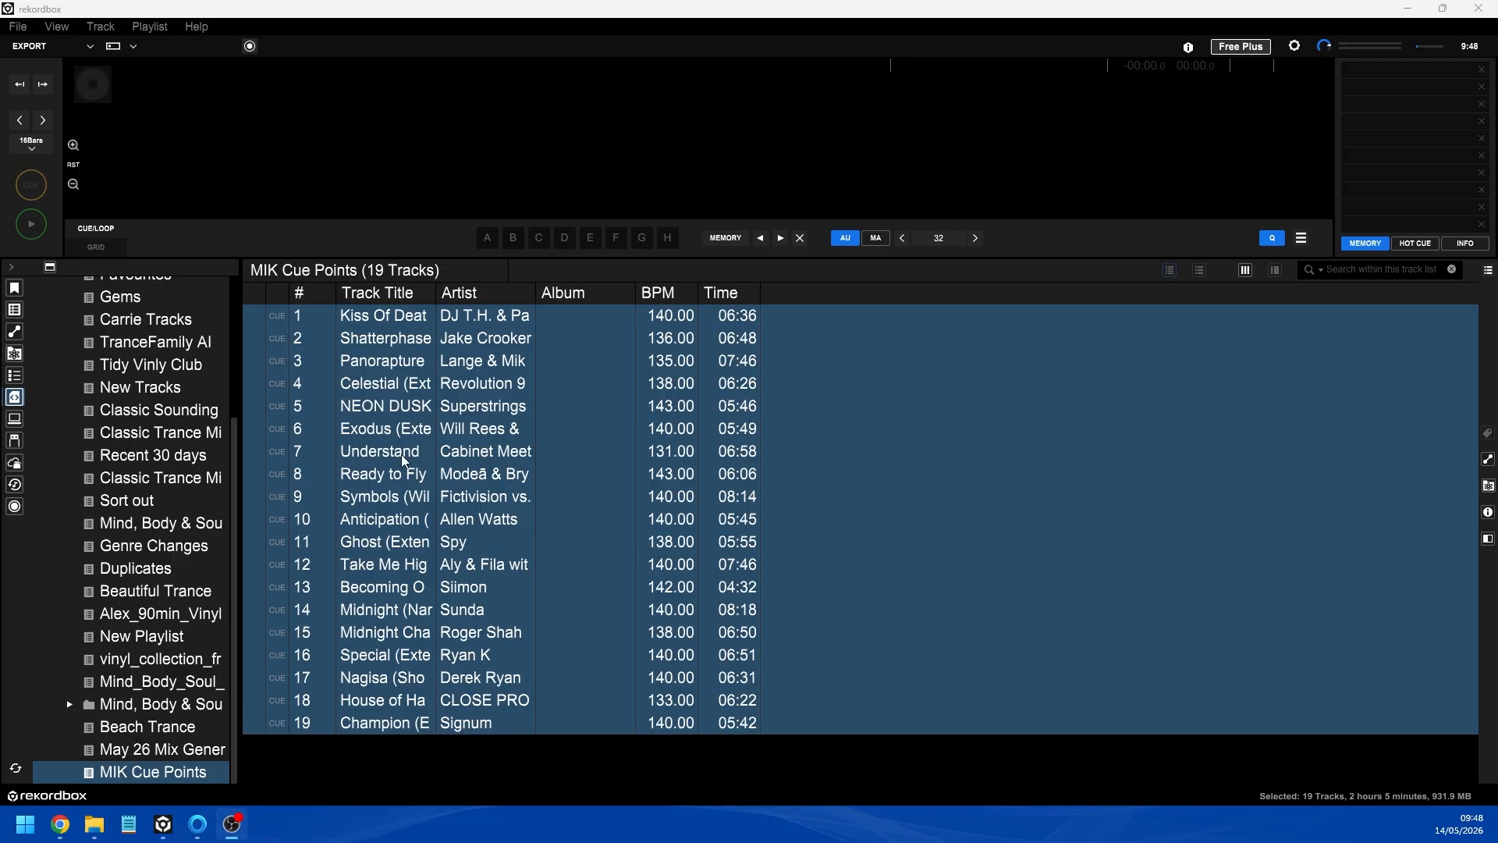
- Return to the full collection and check the cue markers and keys of the newly added tracks
left_click(14, 288)
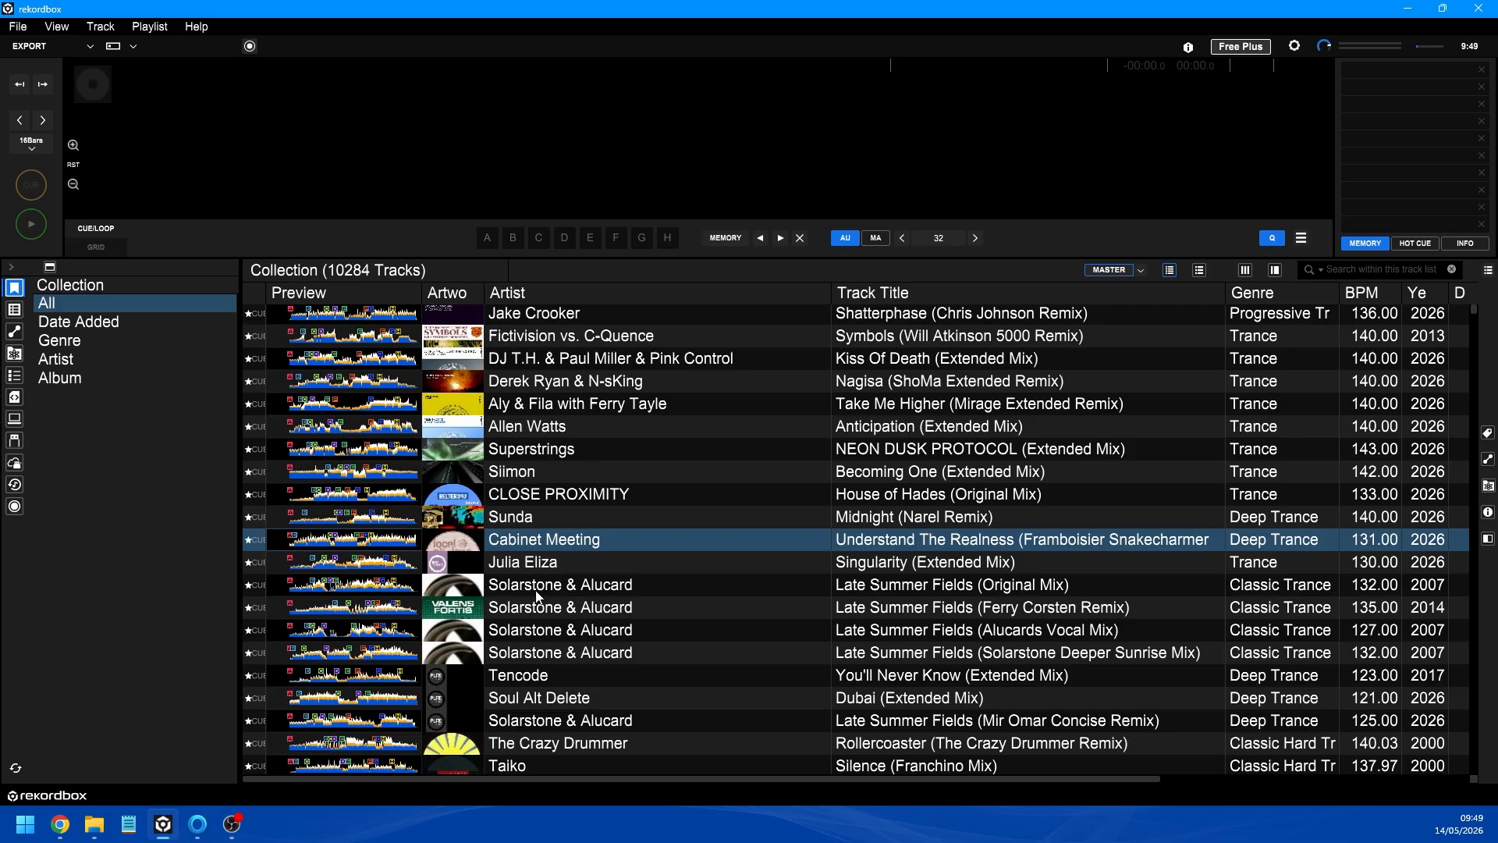
left_click_drag(715, 778, 1059, 767)
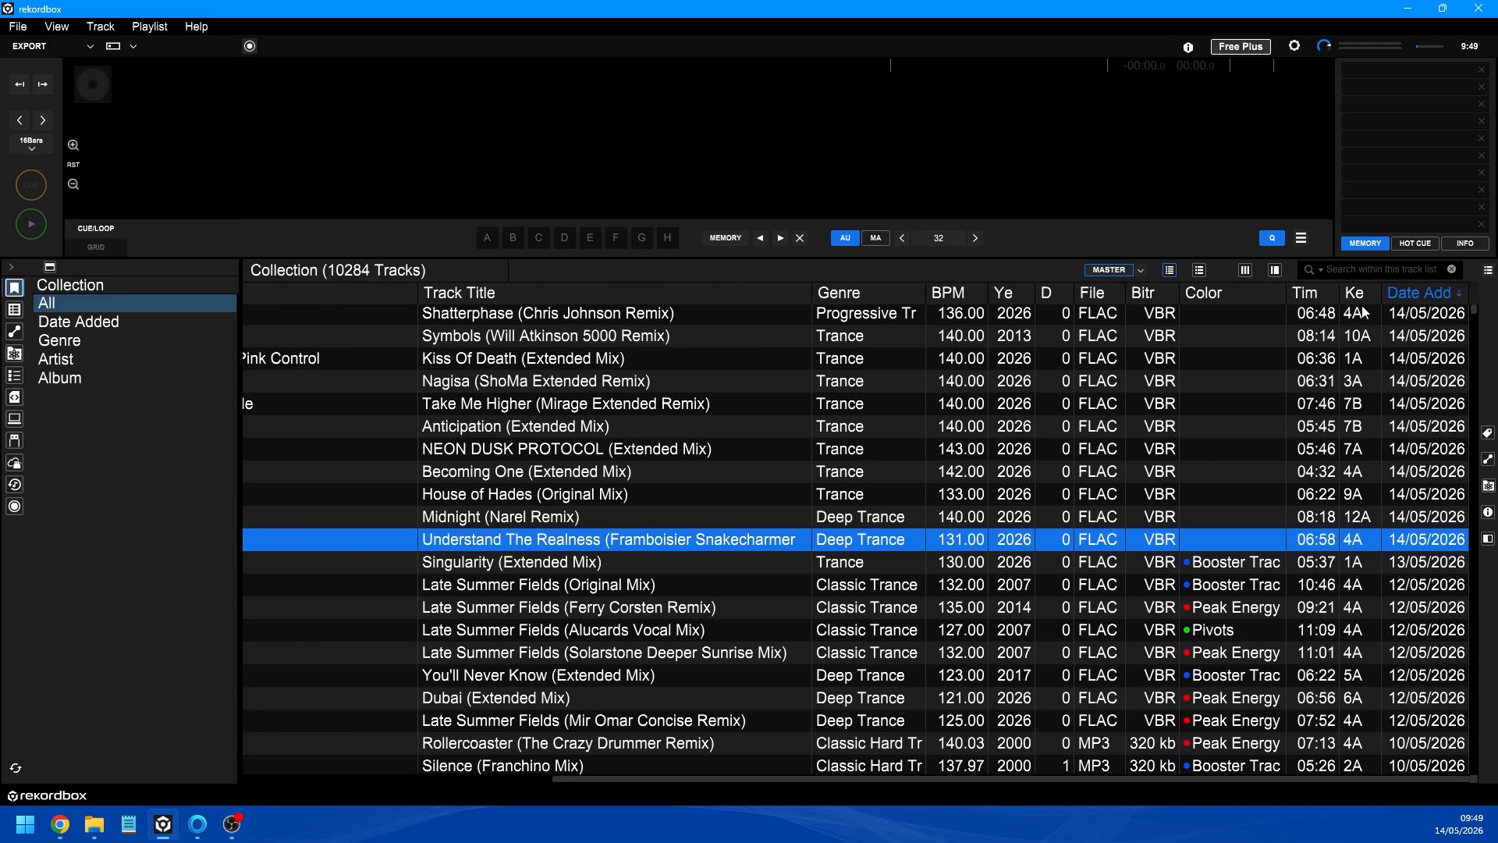
scroll(1368, 522, "up", 3)
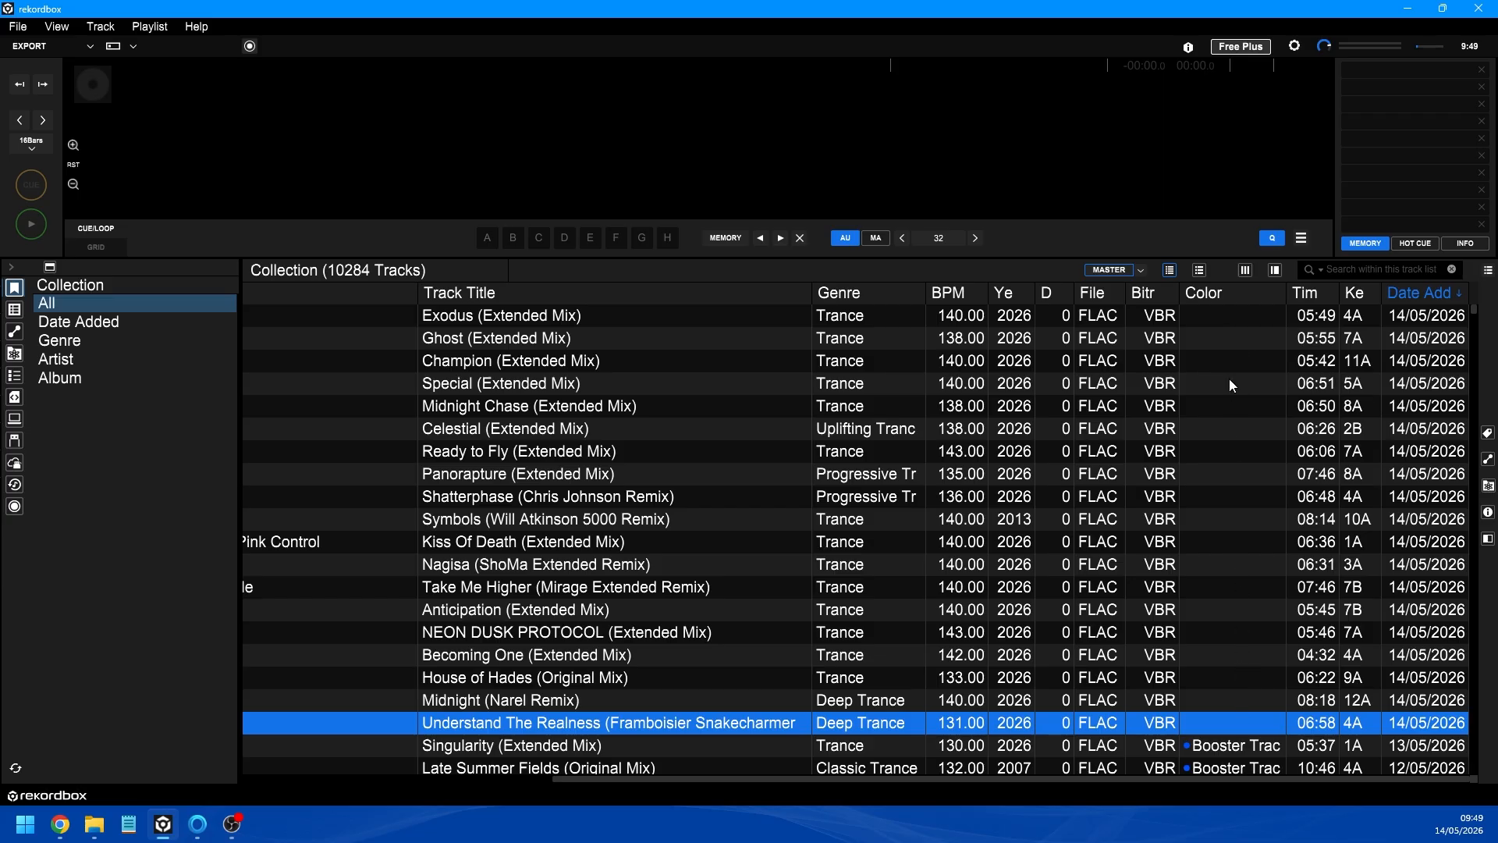
- View the colour categories available for Exodus (Extended Mix) without assigning one, and return to the first columns of the track list
left_click(1240, 320)
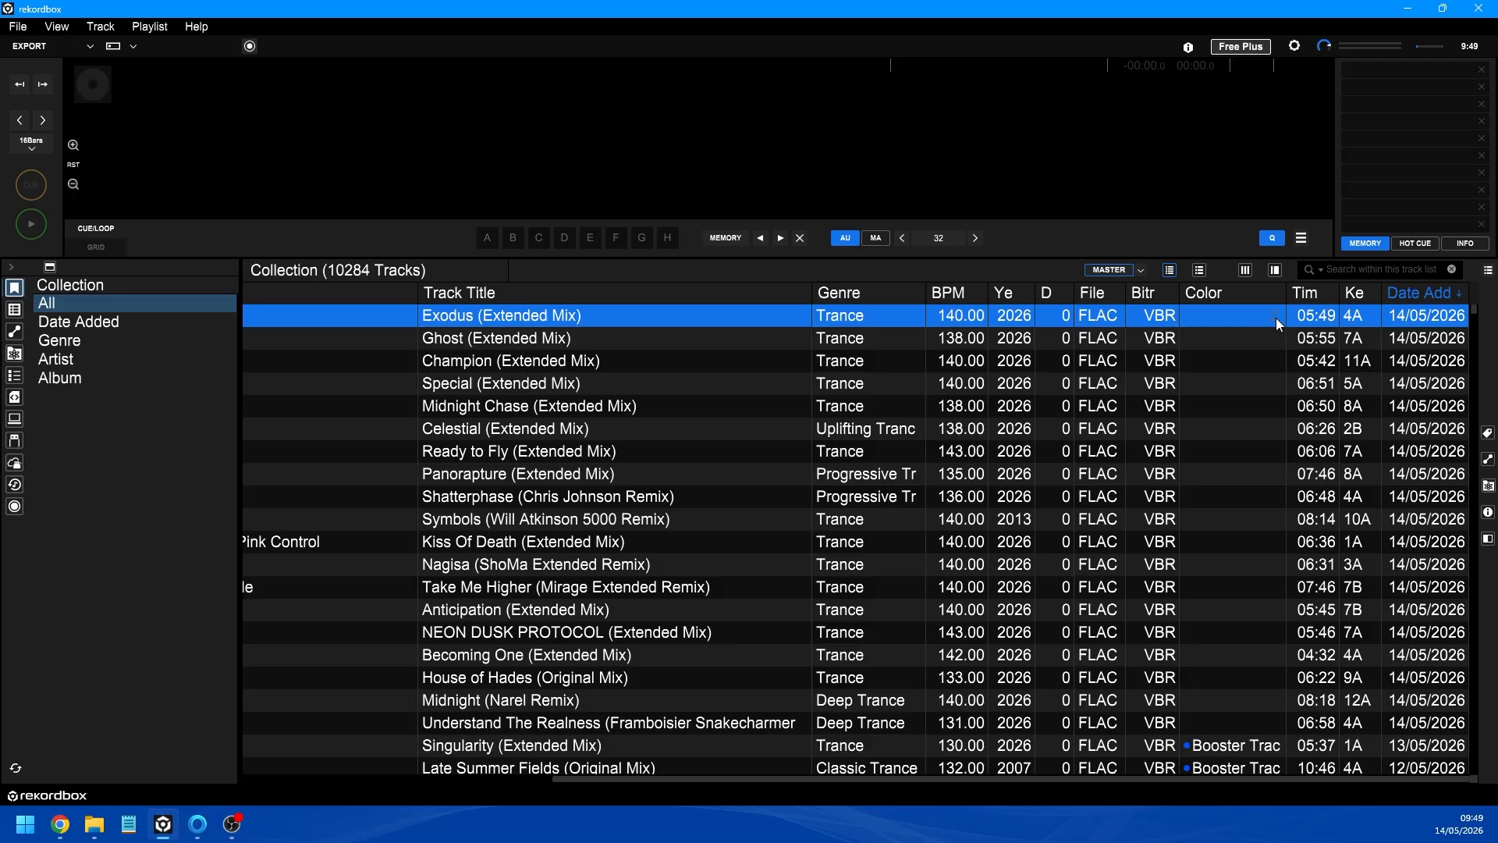
left_click(1276, 317)
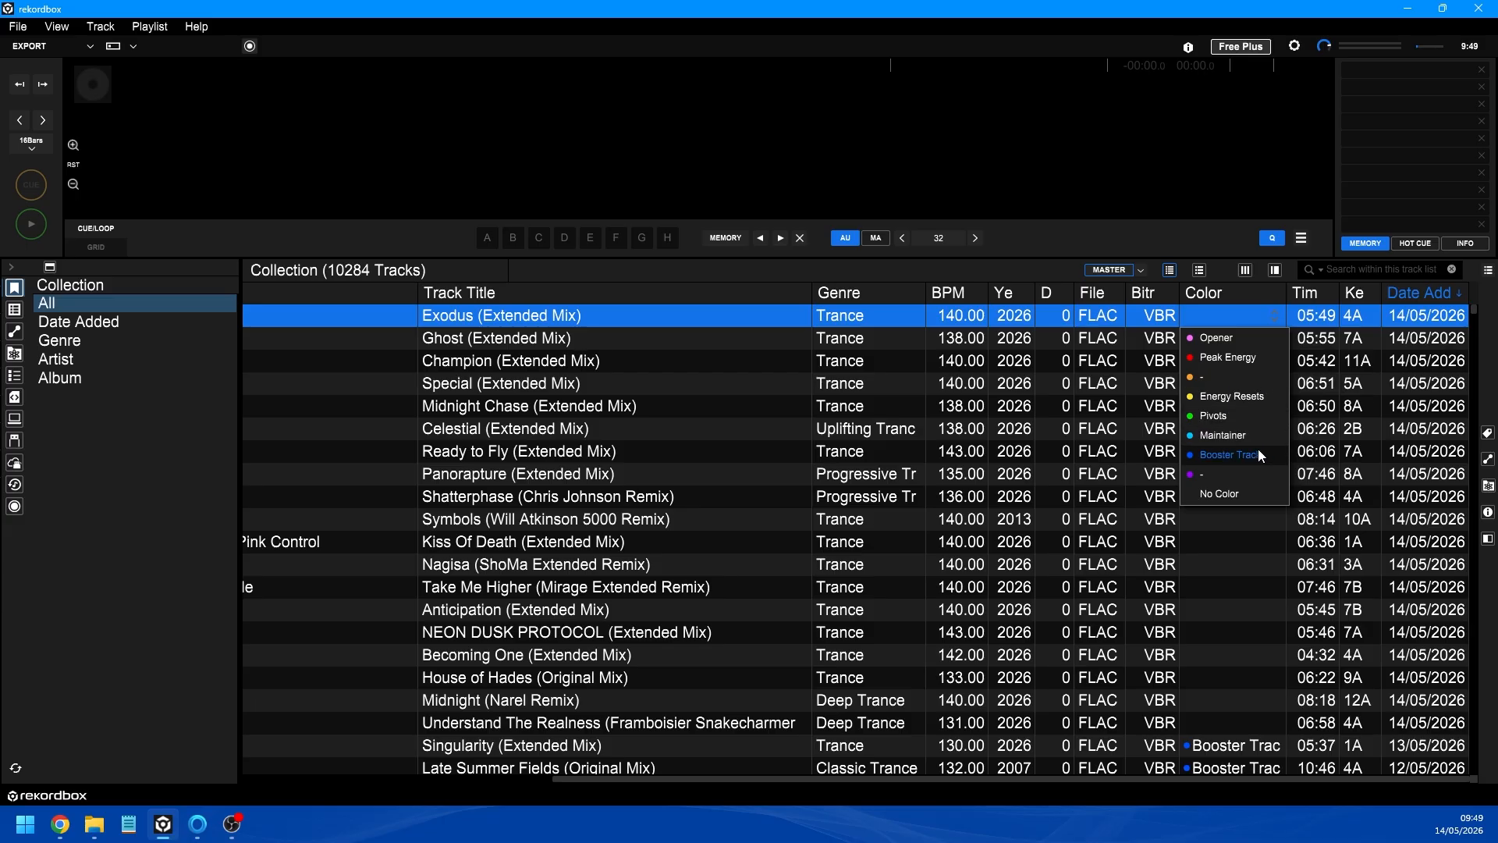
left_click(1255, 541)
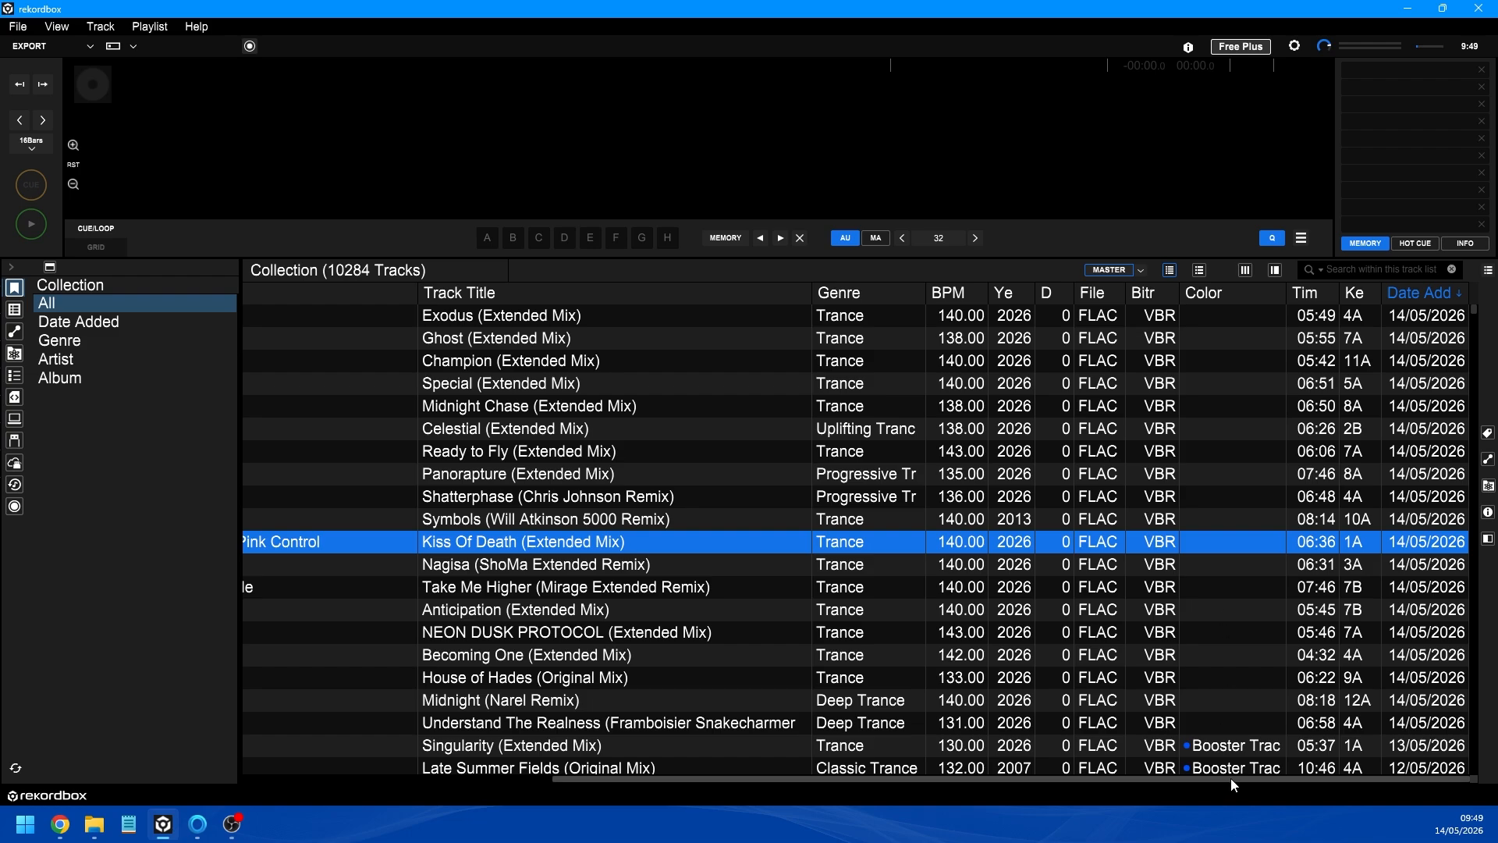
left_click_drag(1229, 779, 715, 629)
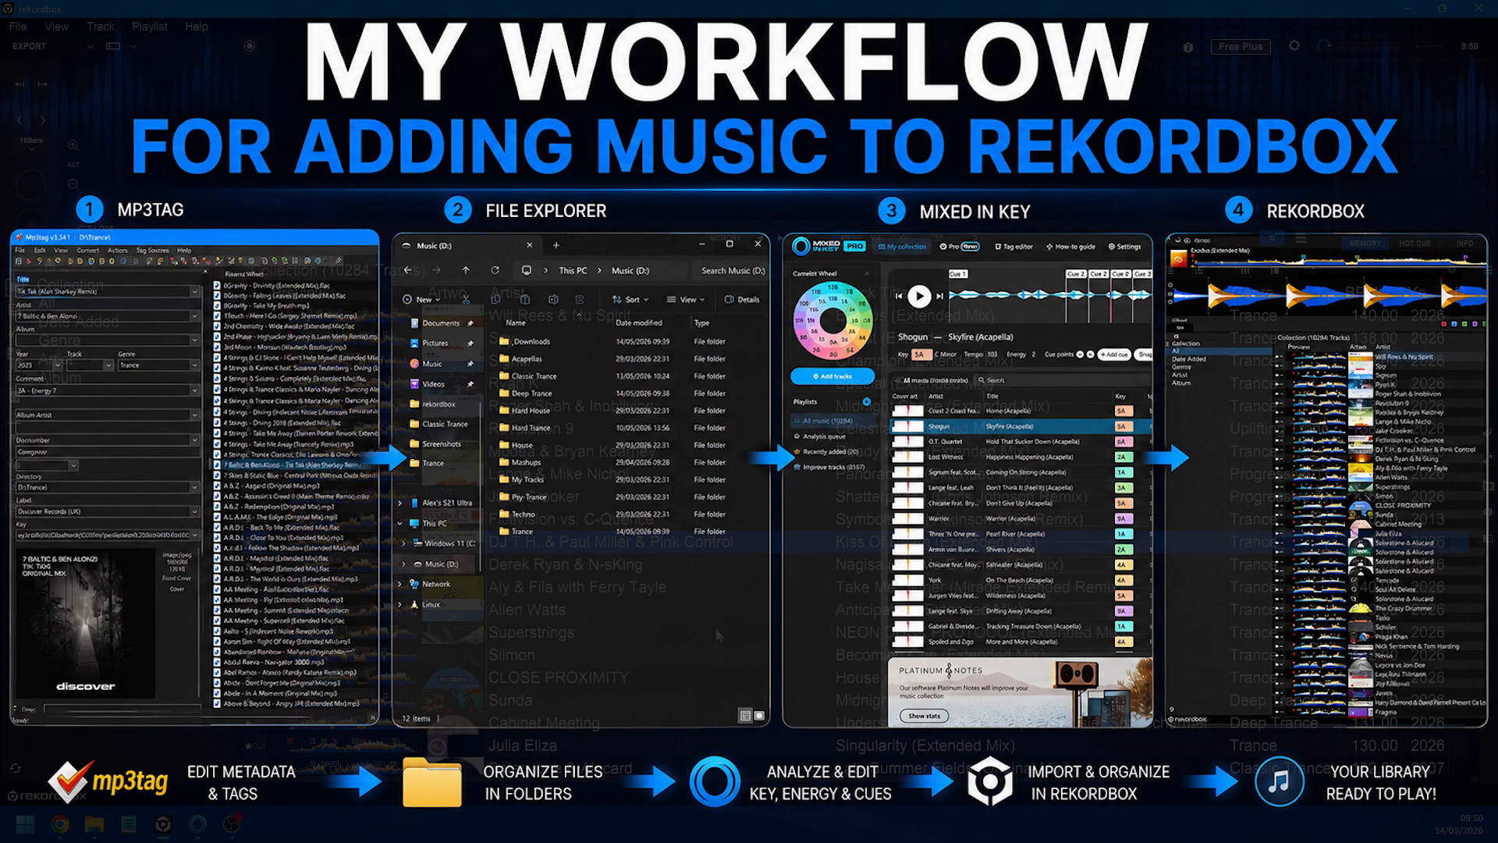